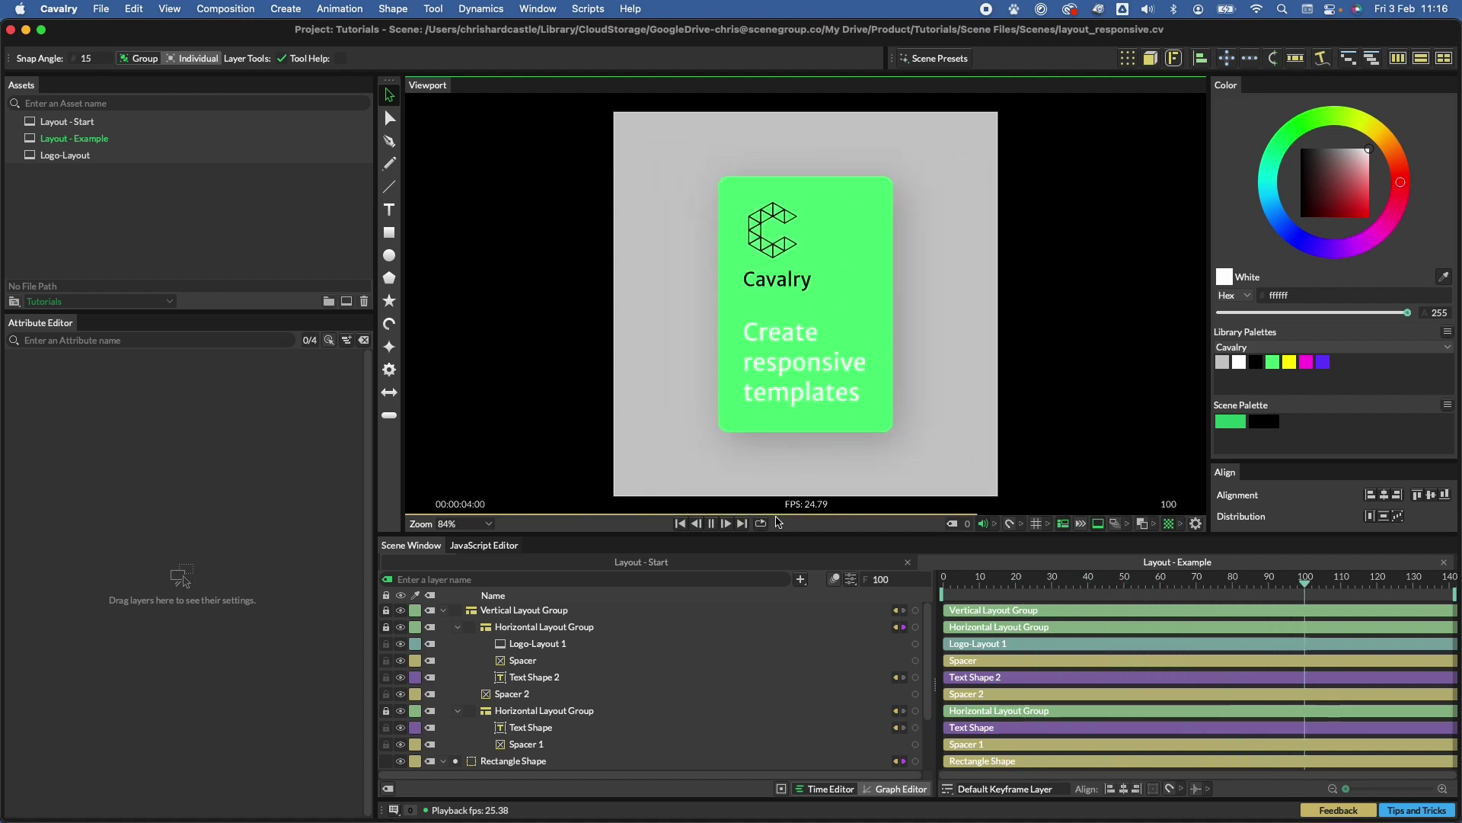
- Pause the Layout - Example preview so it rests at frame 124
left_click(711, 523)
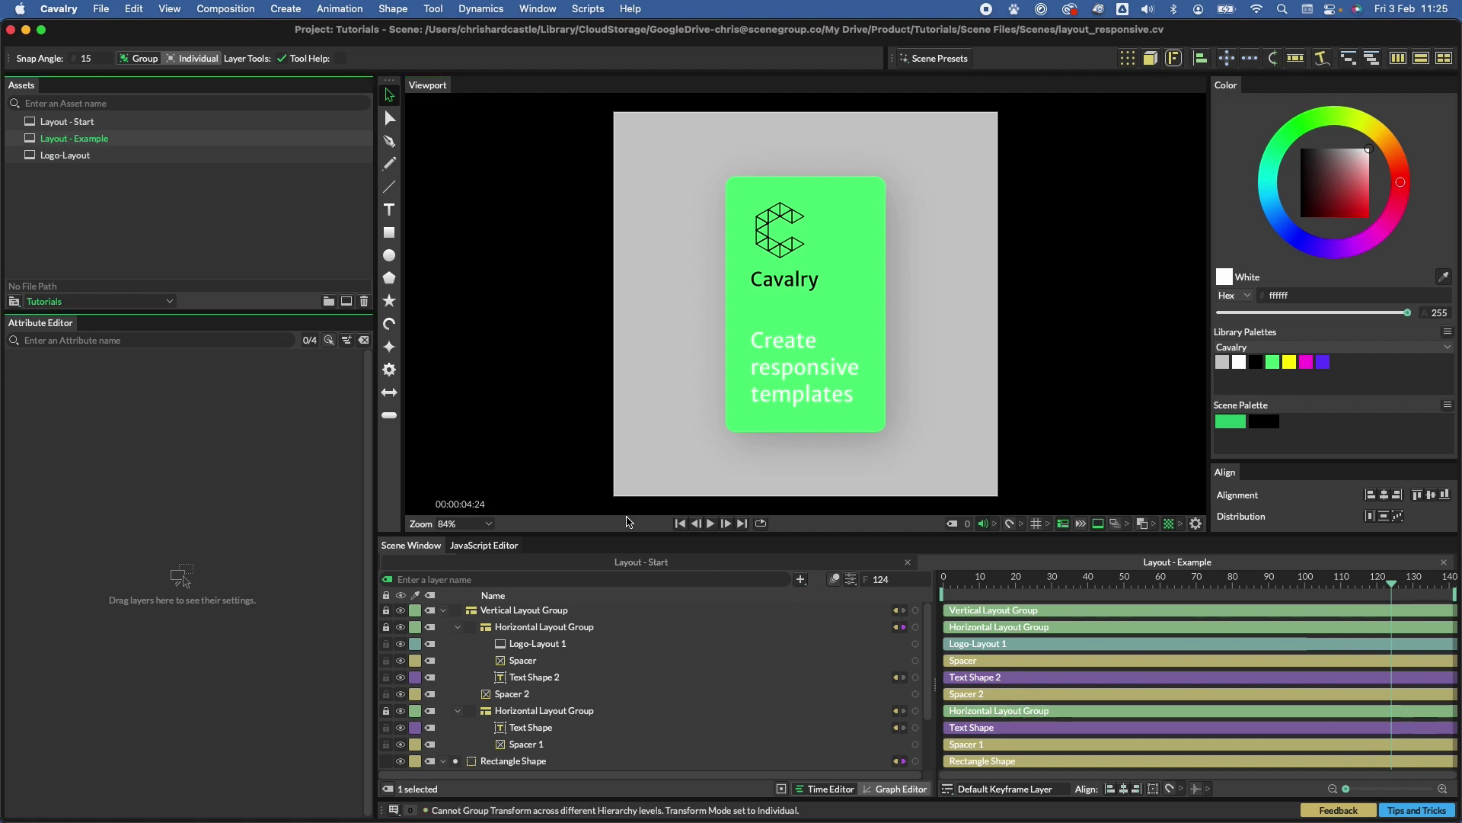
- Open the Layout - Start composition and reposition the Logo layer
double_click(92, 122)
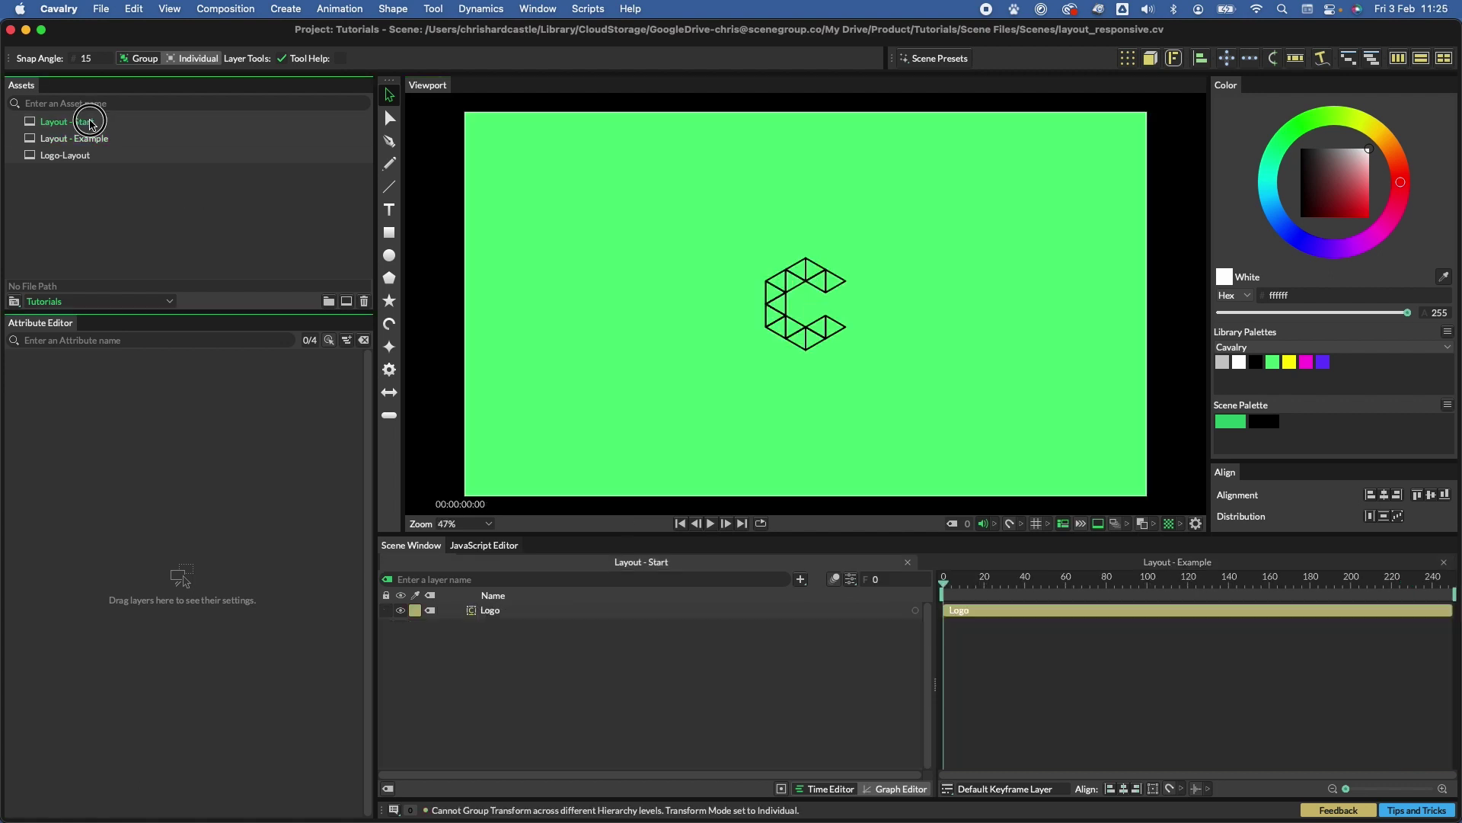
left_click(501, 612)
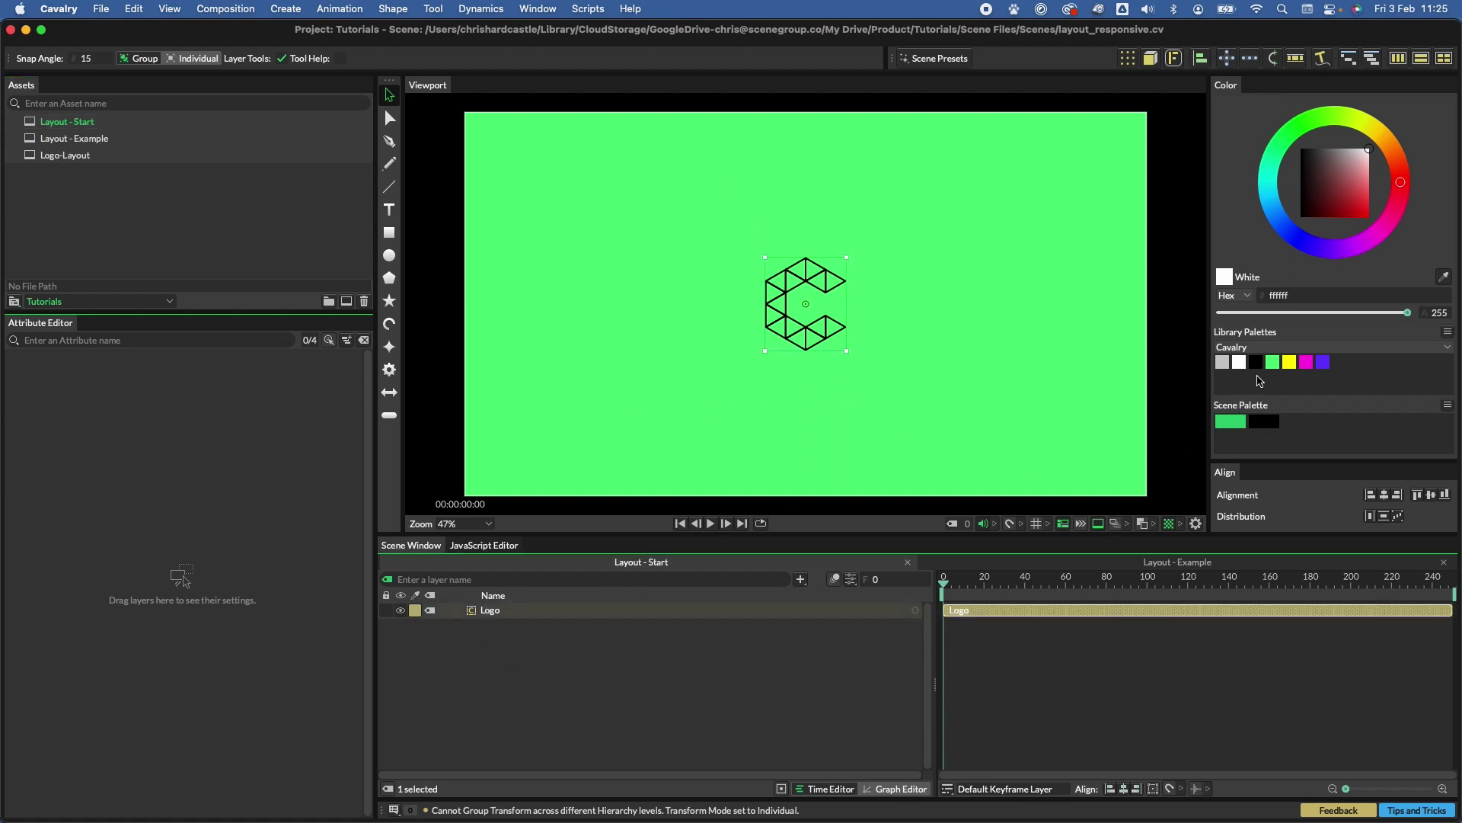
left_click_drag(1278, 371, 1036, 418)
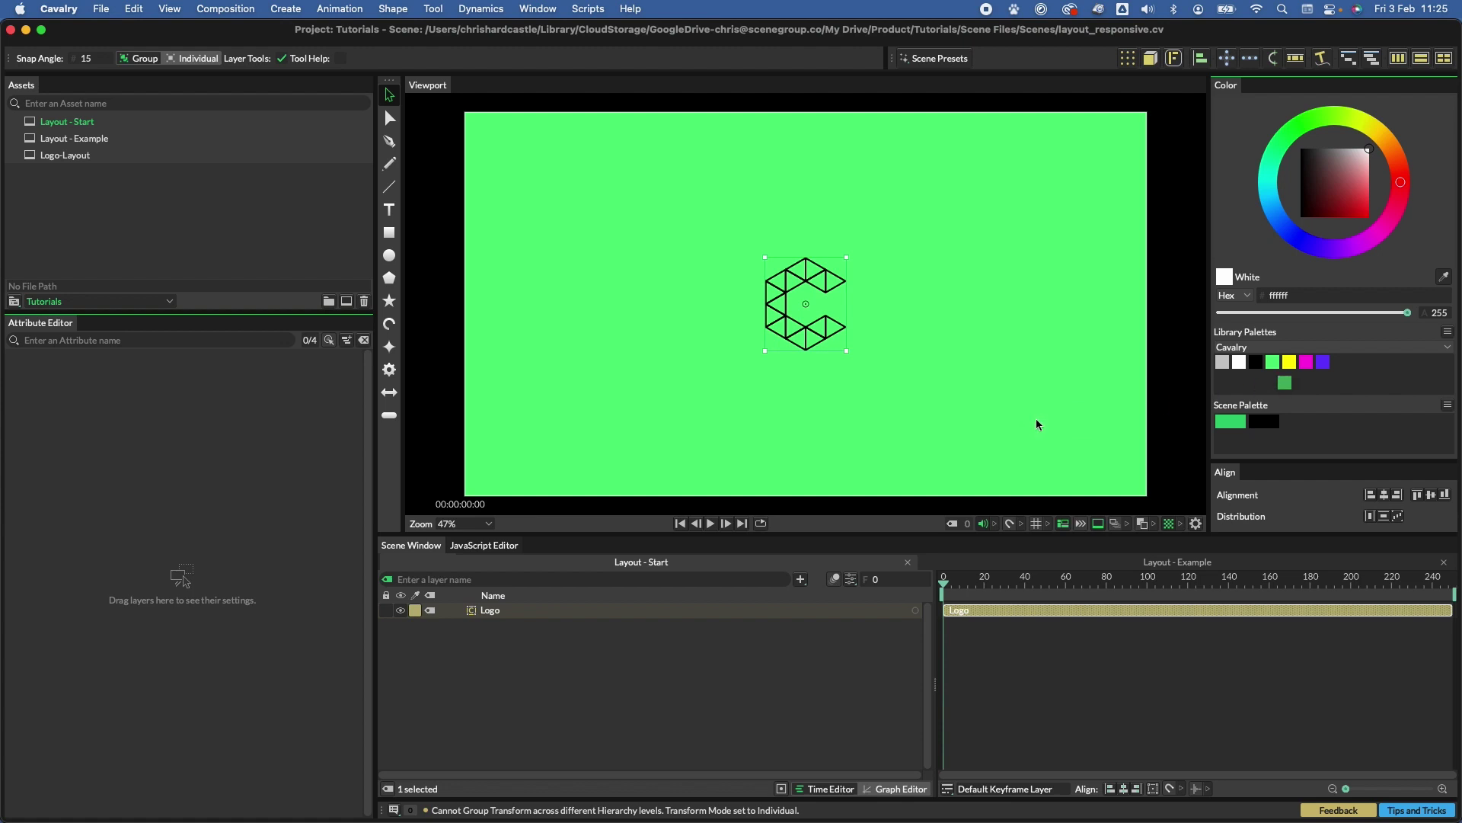
left_click(542, 649)
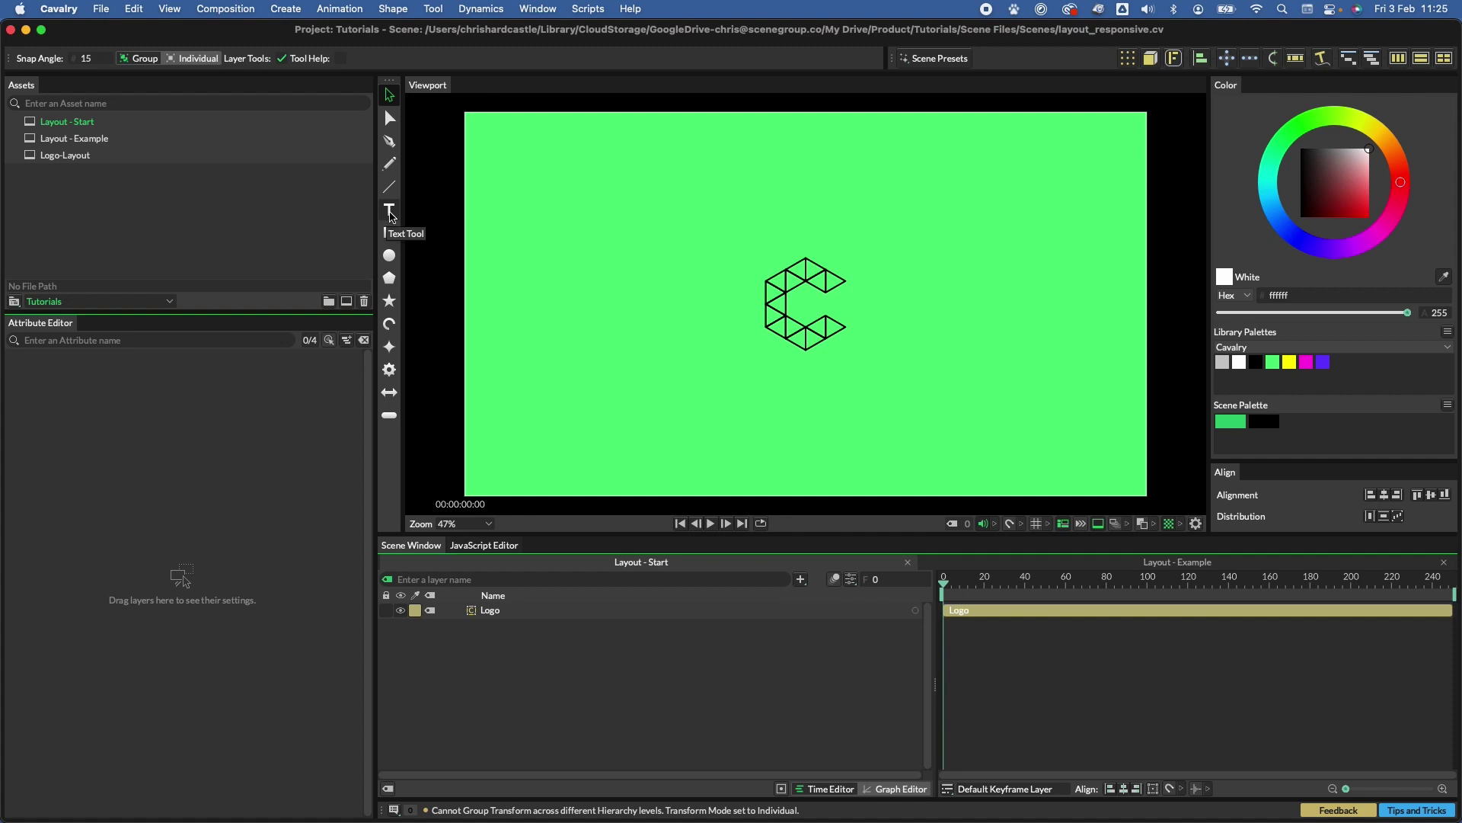
- Add a black Merriweather Sans 'Cavalry' text beside the logo
left_click(390, 212)
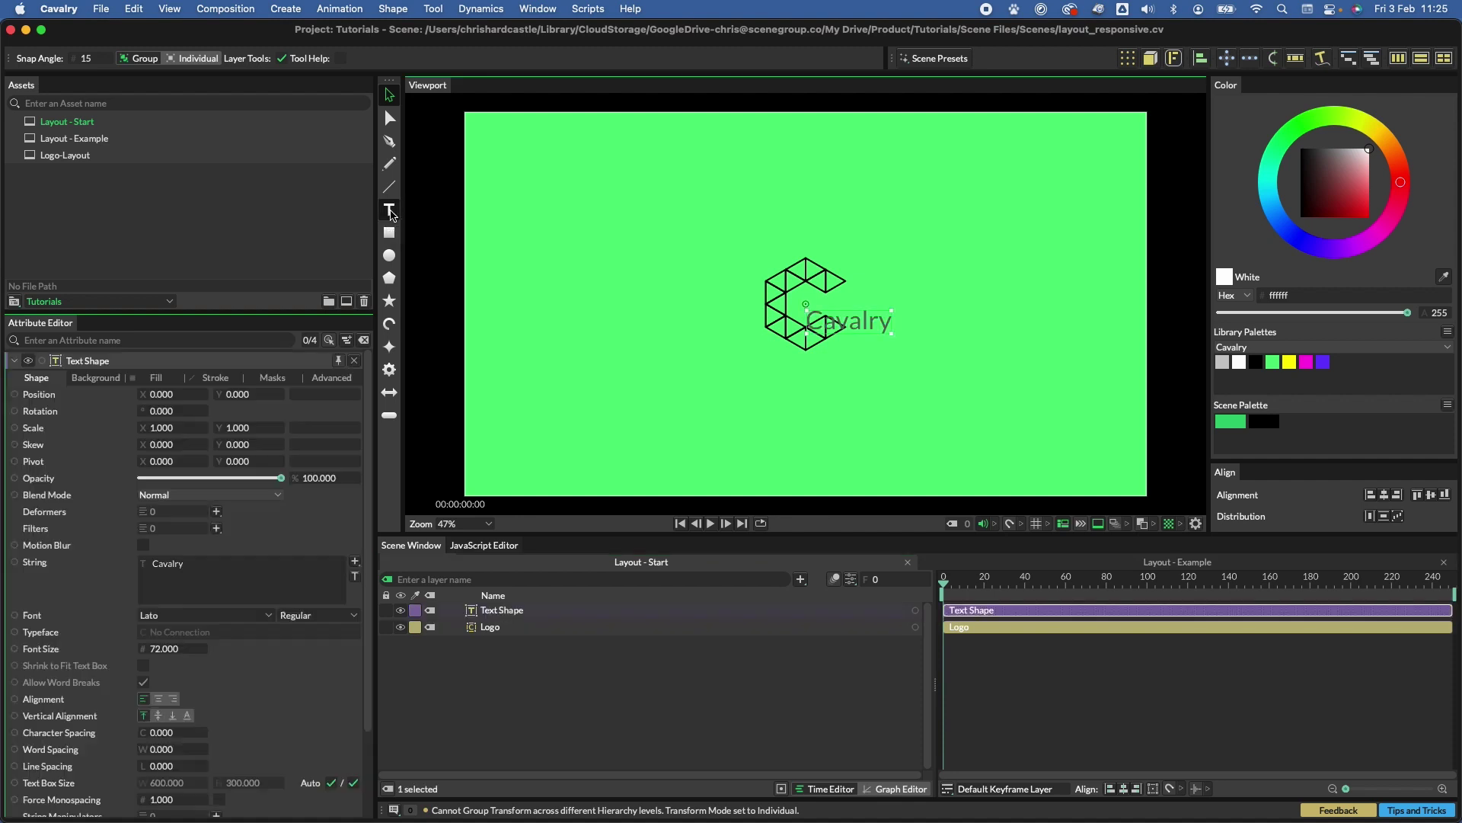
left_click(200, 614)
type("Merriweather Sans")
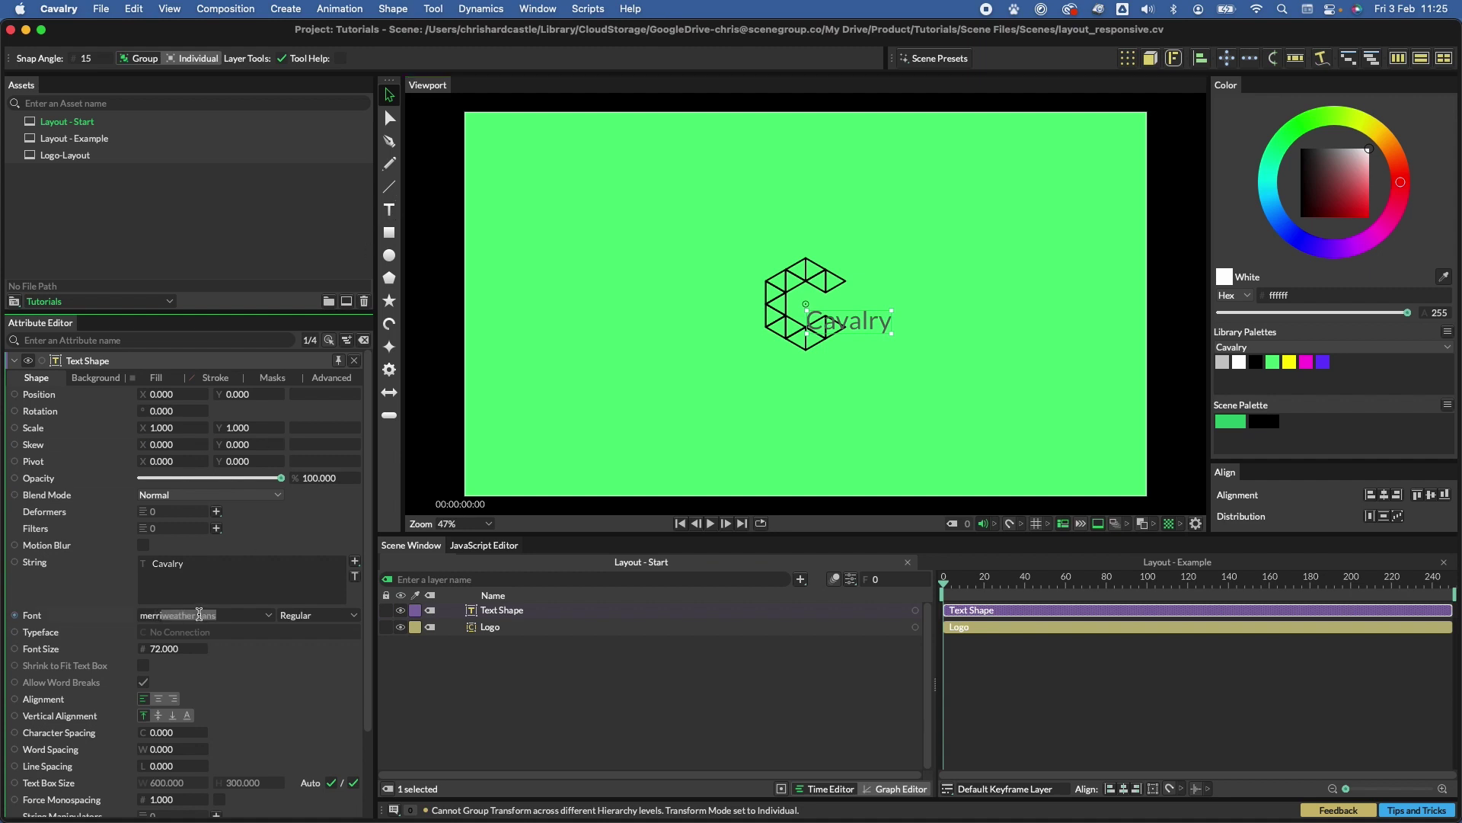
key("Return")
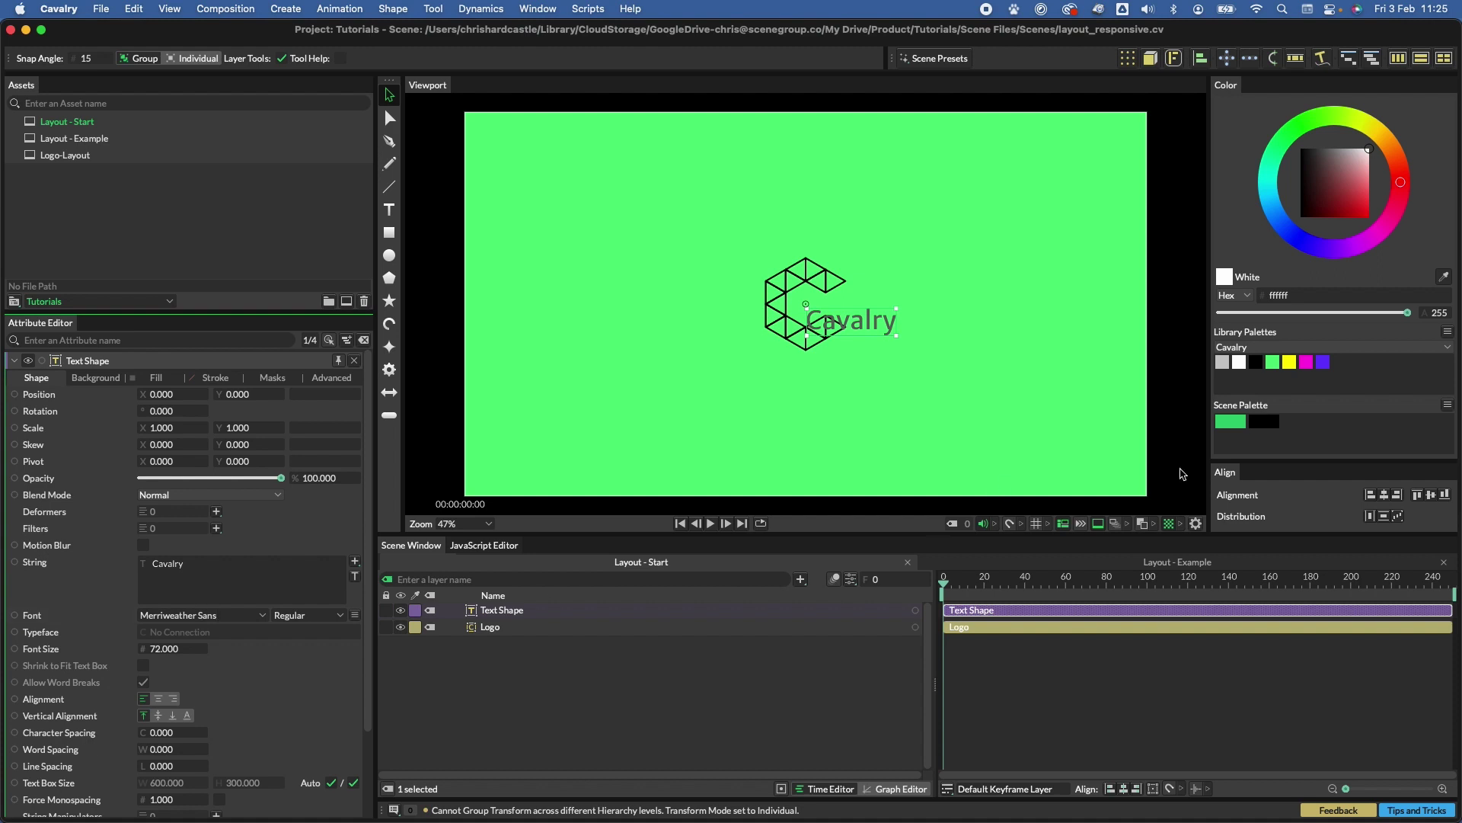
left_click(1256, 363)
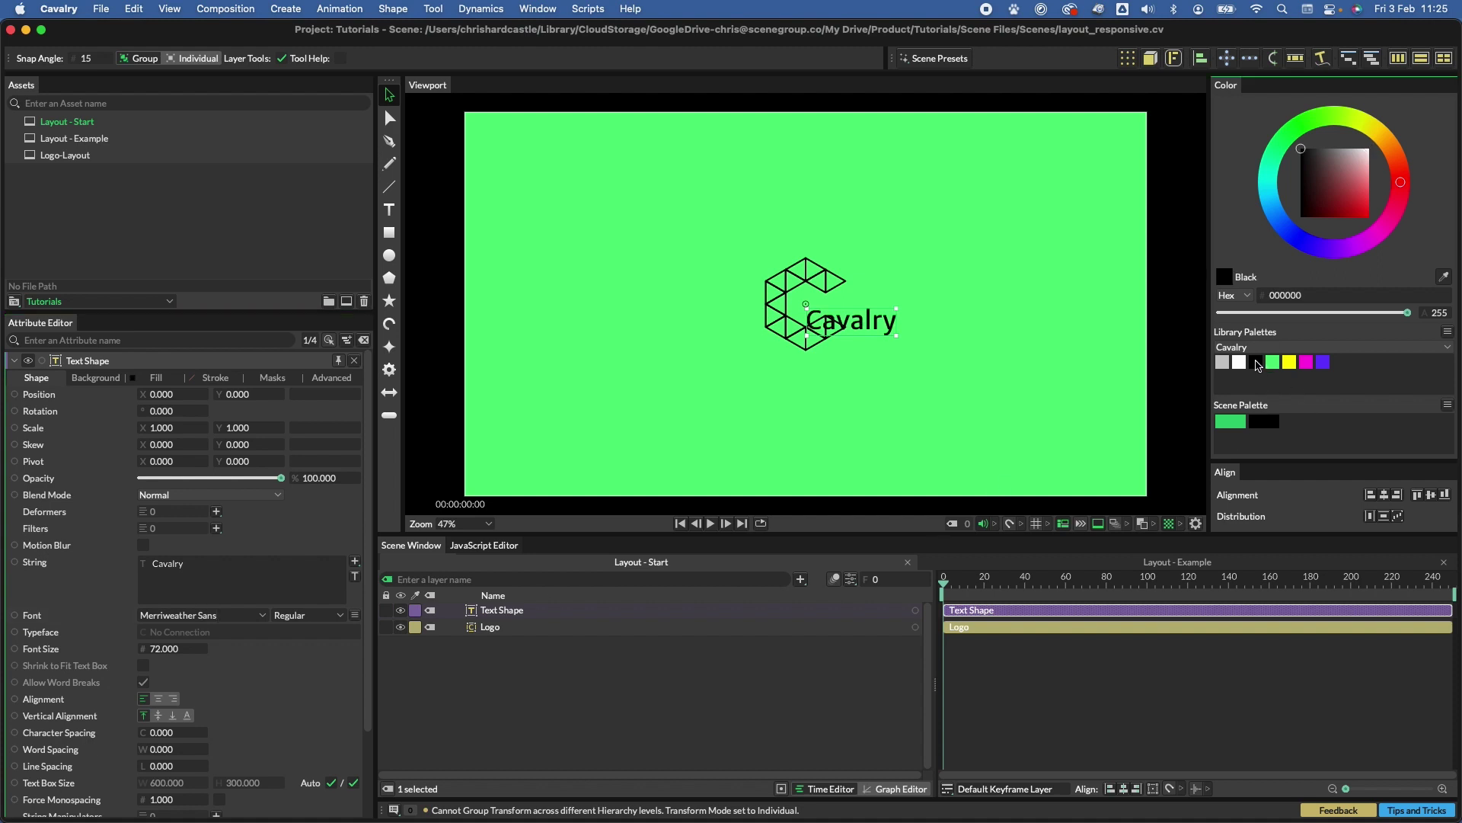
left_click(389, 210)
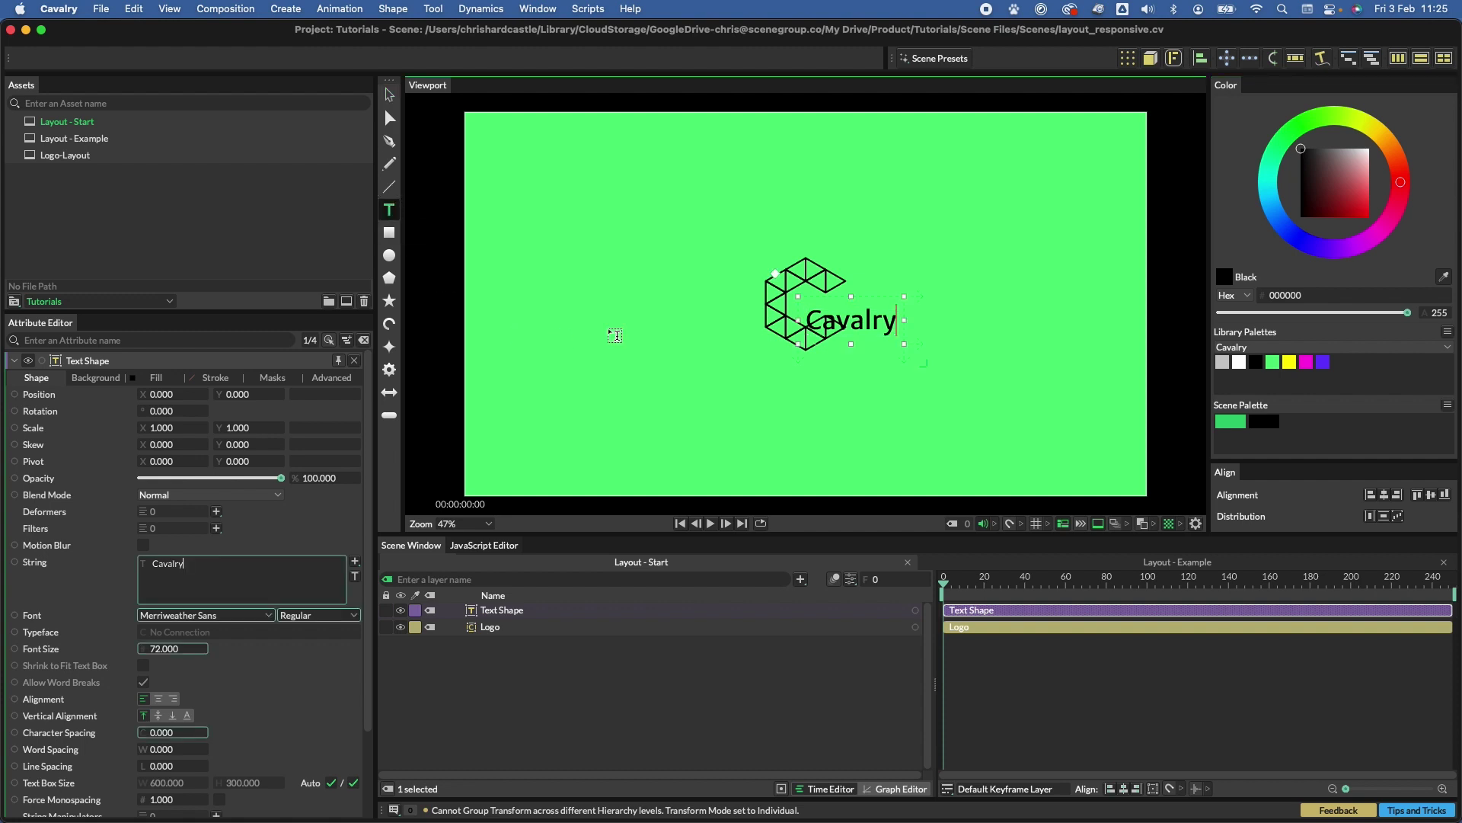
- Draw a white Merriweather Sans 'Create responsive layouts' text box left of the logo
left_click_drag(542, 274, 809, 461)
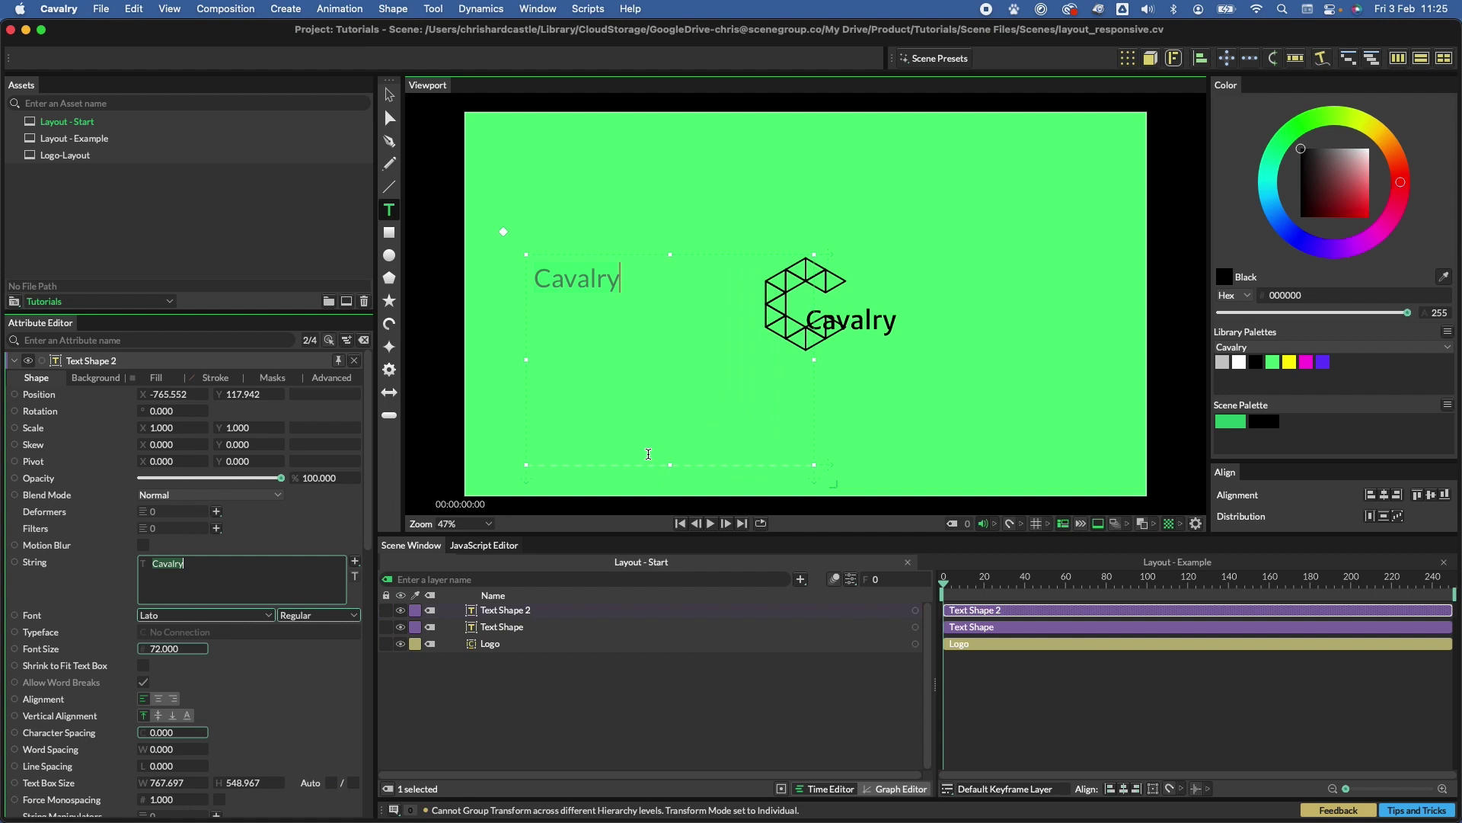
type("Create")
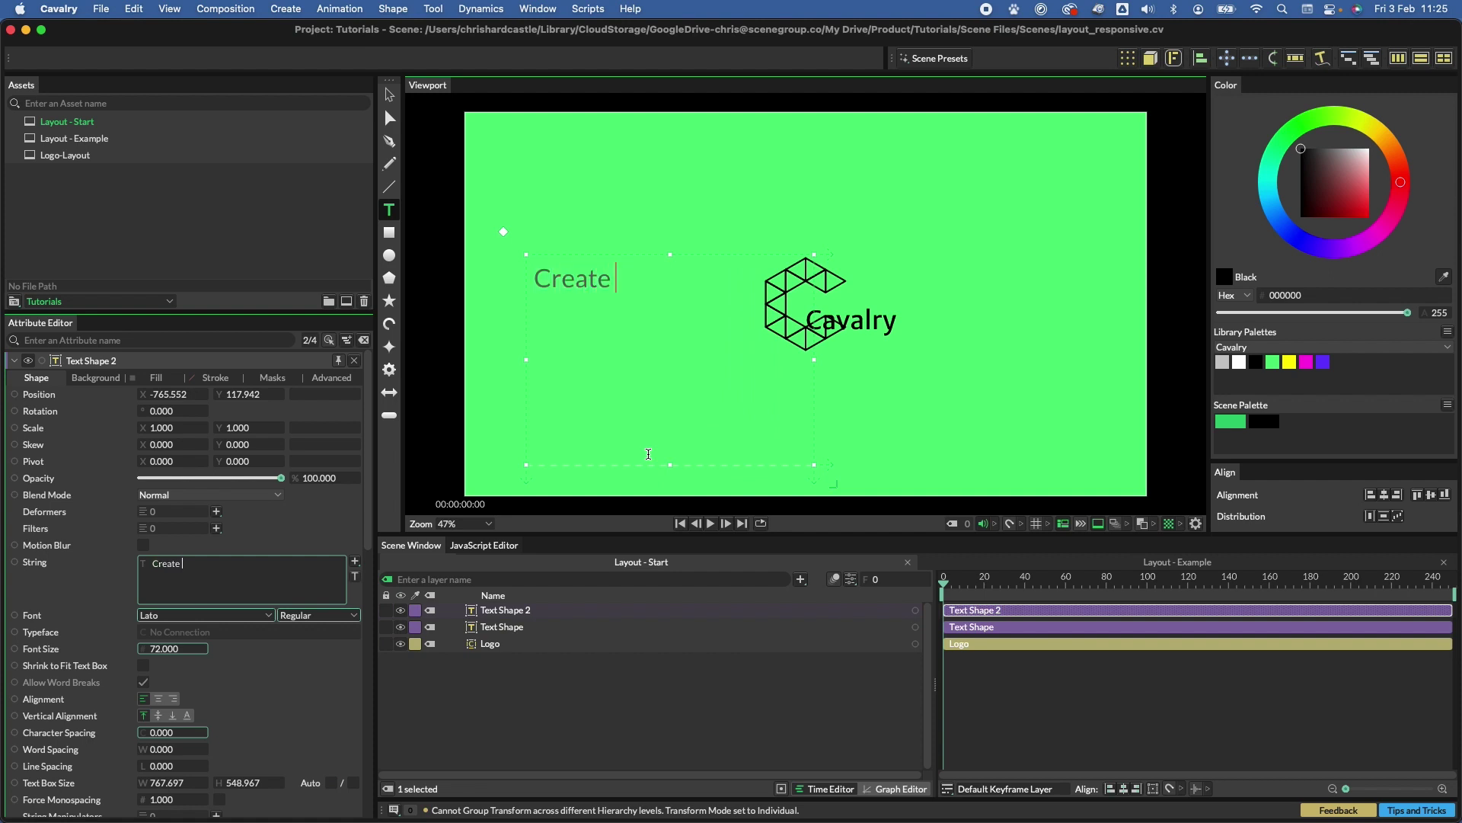
type(" responsive ")
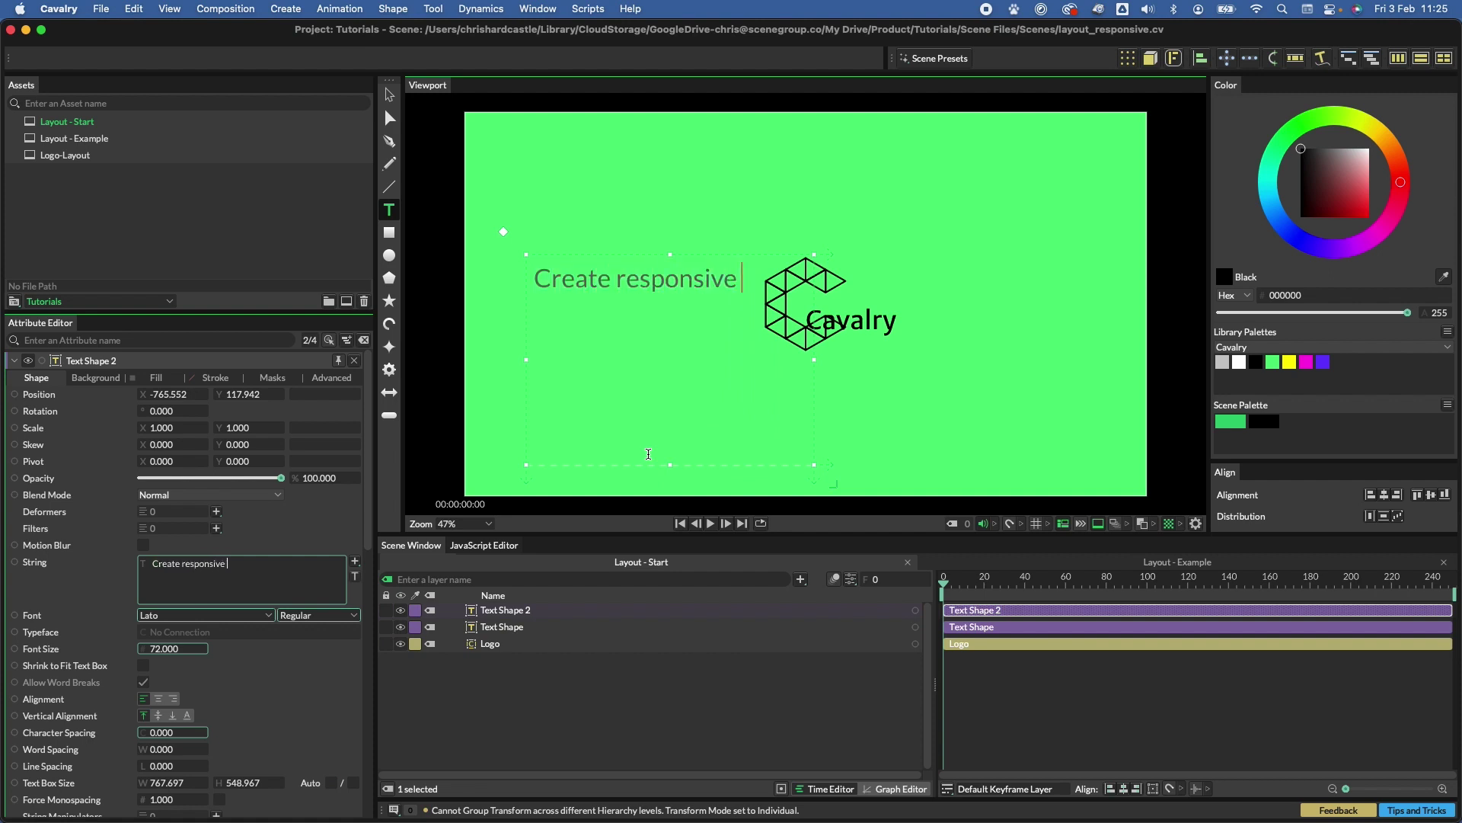
type("layouts")
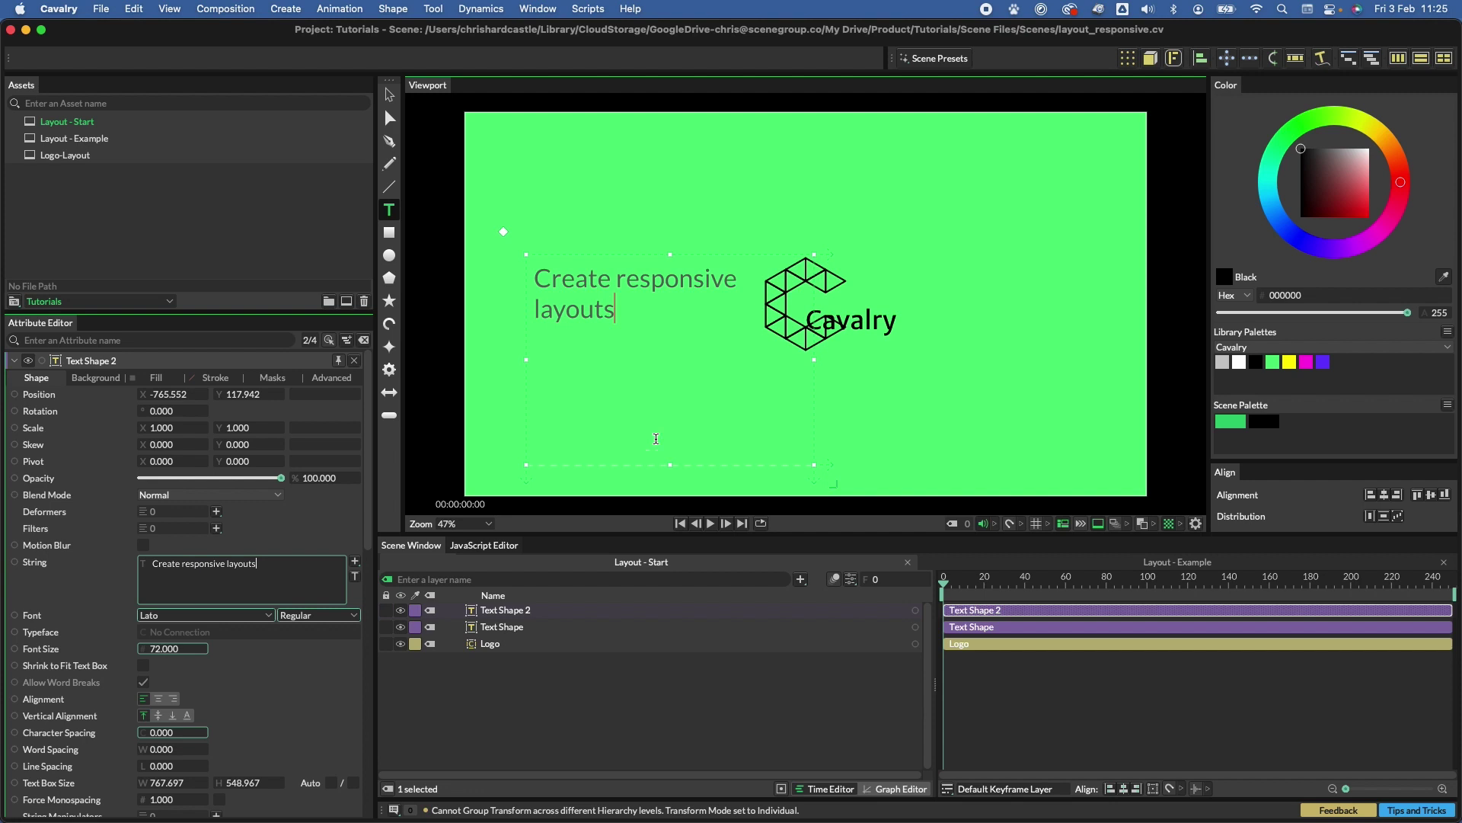
left_click(389, 94)
left_click(174, 616)
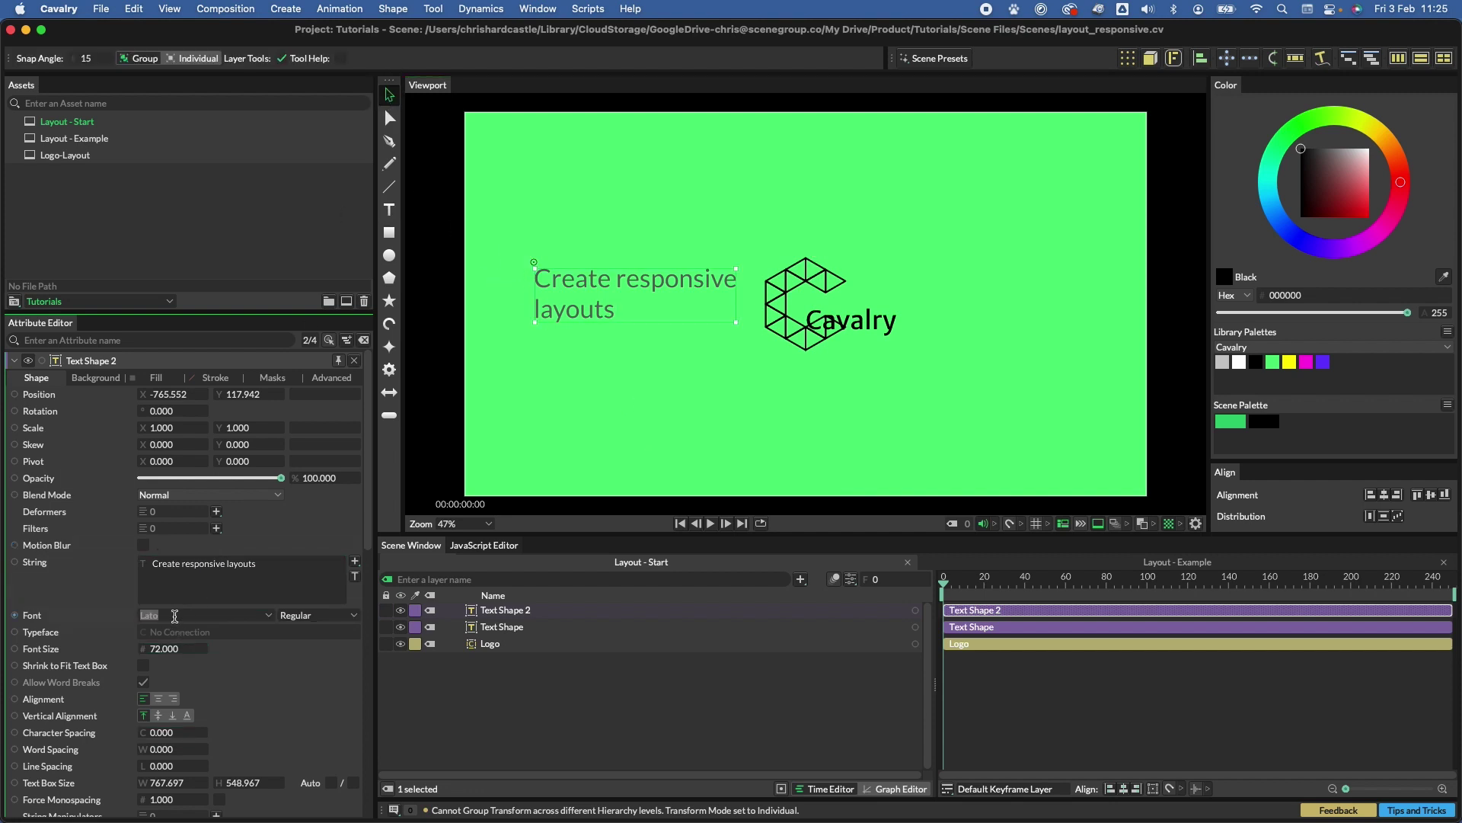
type("Merriweather Sans")
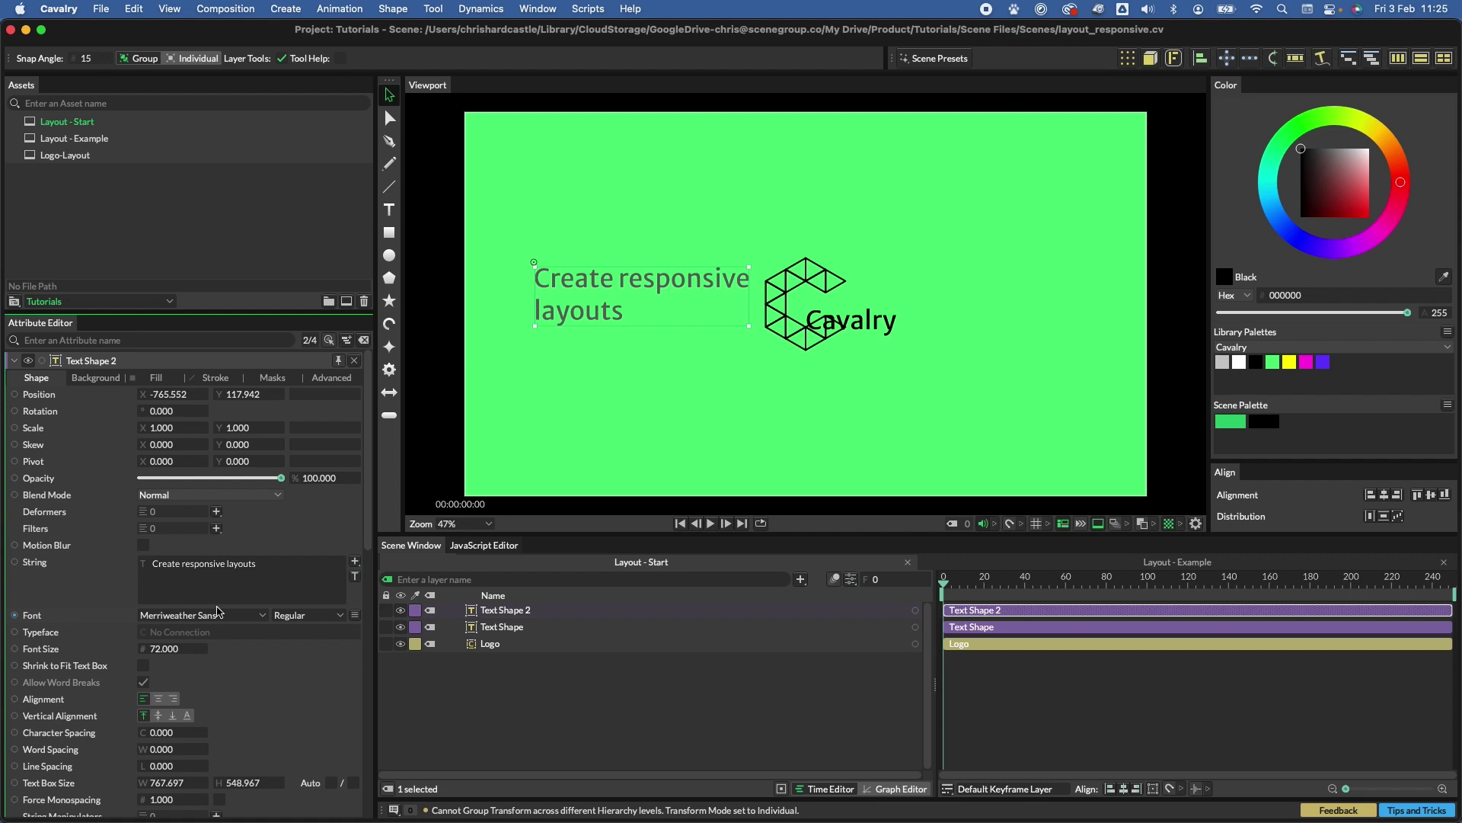
left_click(1240, 363)
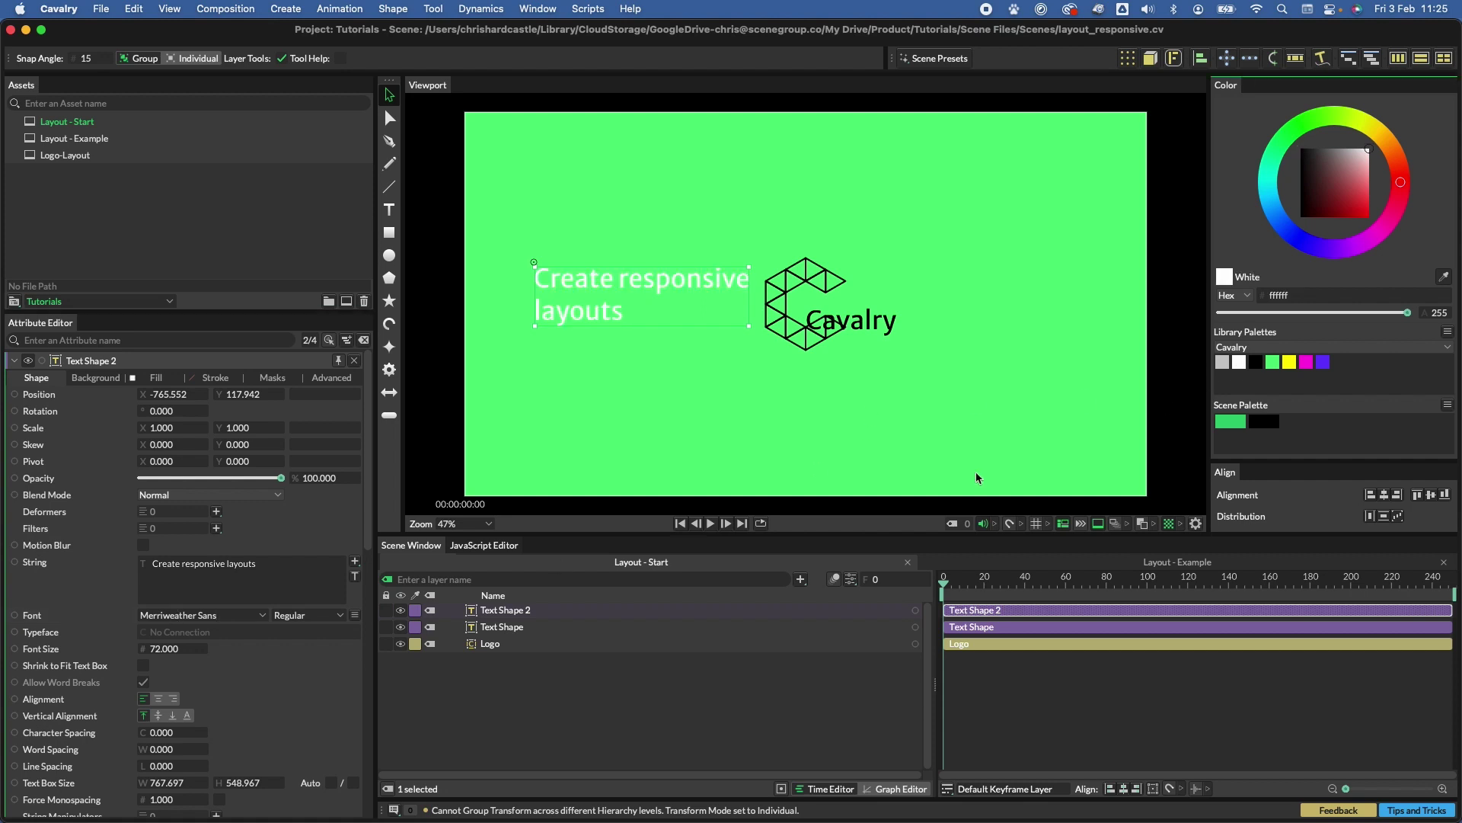
- Rename the Cavalry text layer to Marque and Text Shape 2 to Callout
left_click(582, 693)
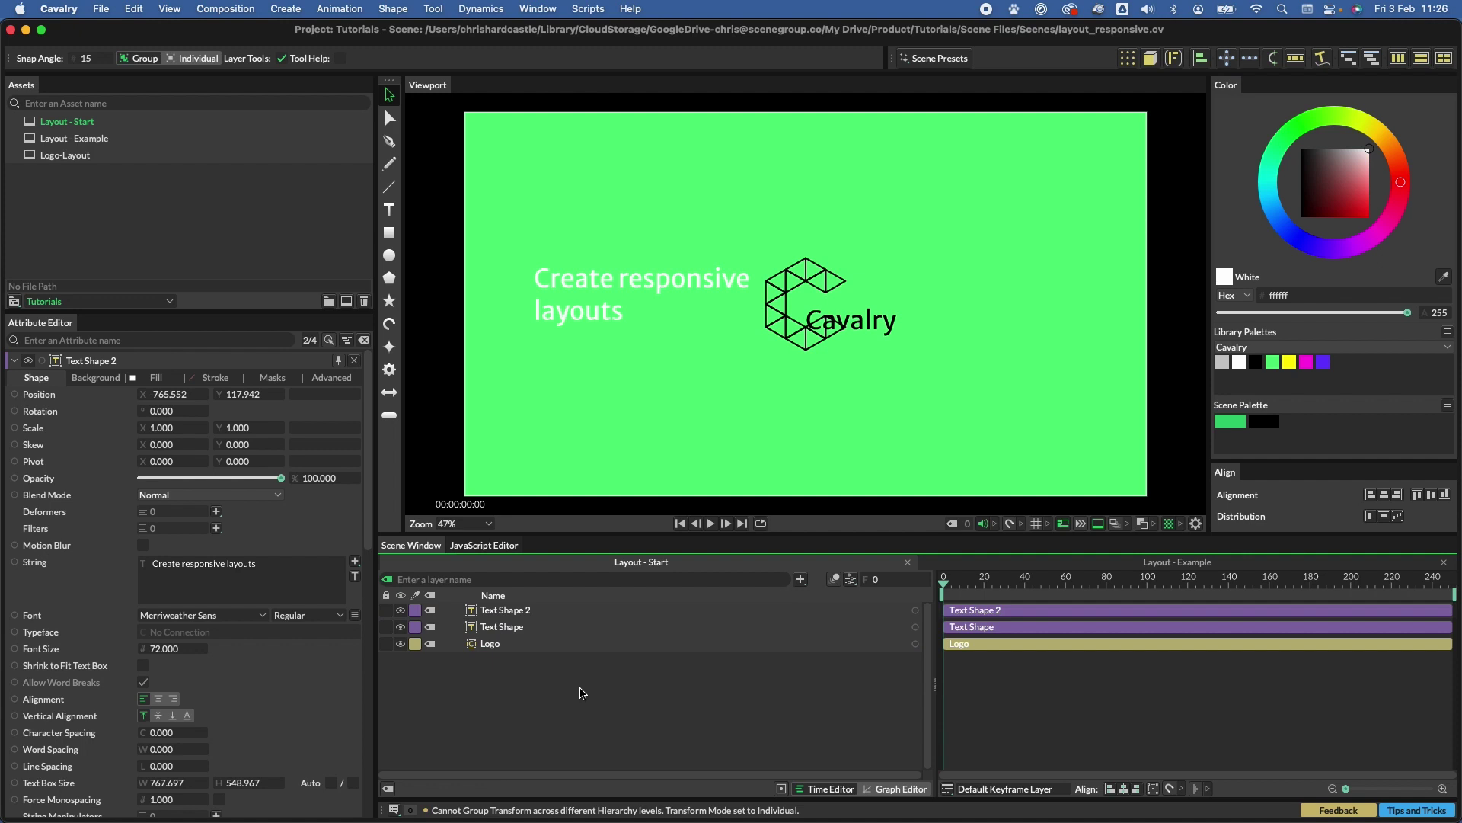
left_click(515, 629)
double_click(516, 629)
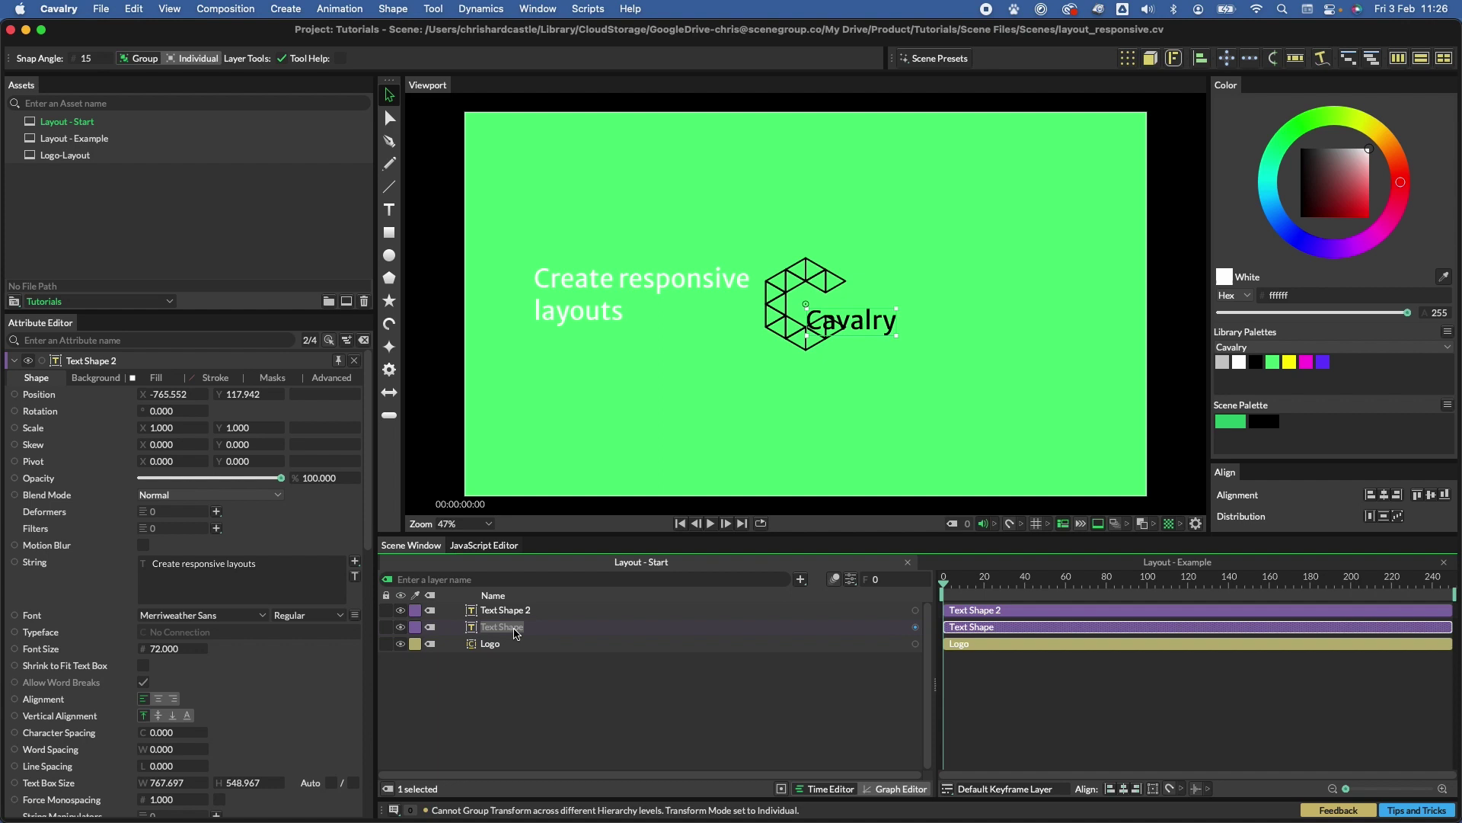
type("Marque")
key("Return")
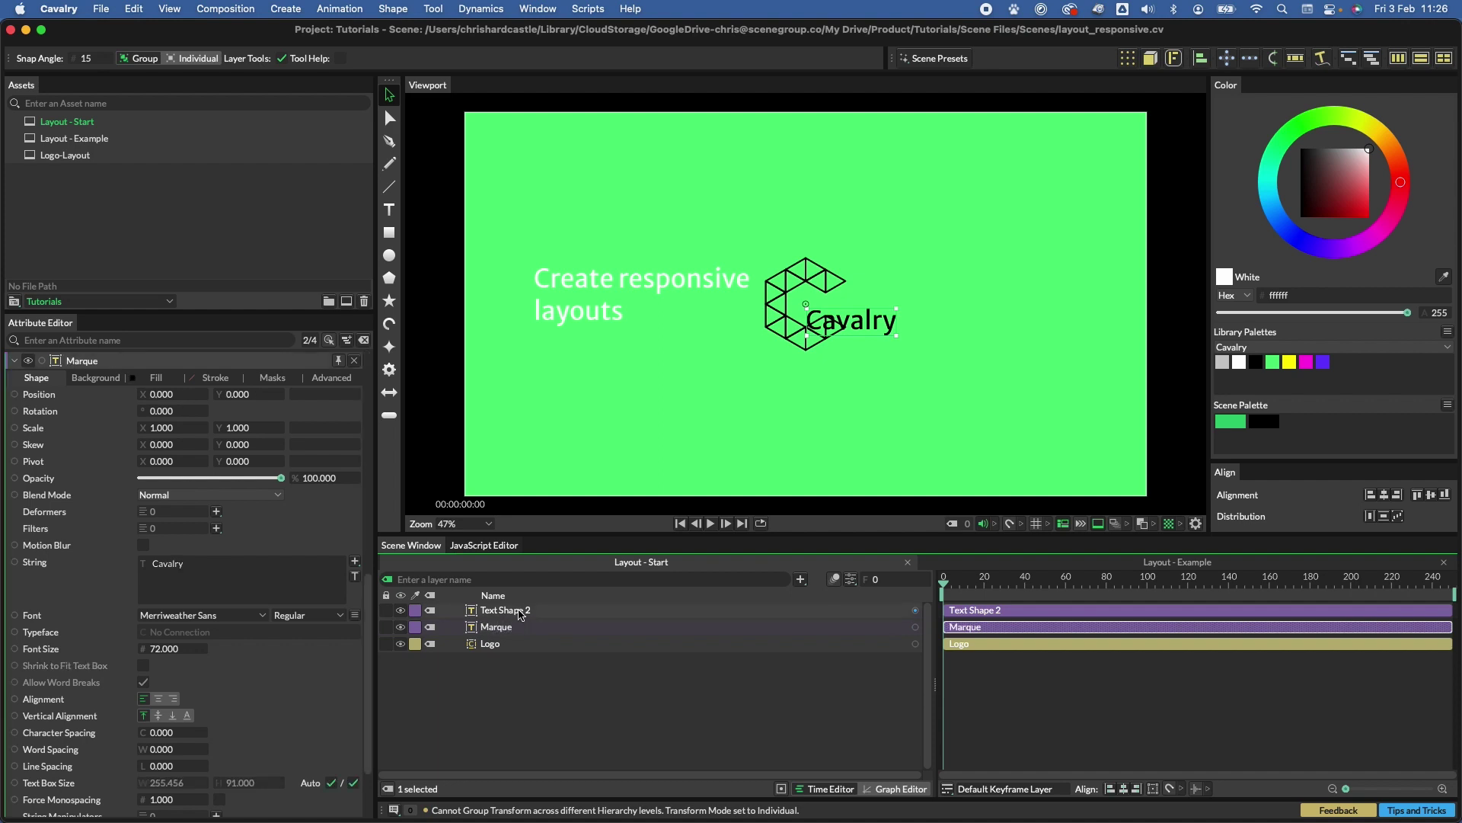
left_click(506, 610)
double_click(521, 614)
type("Call")
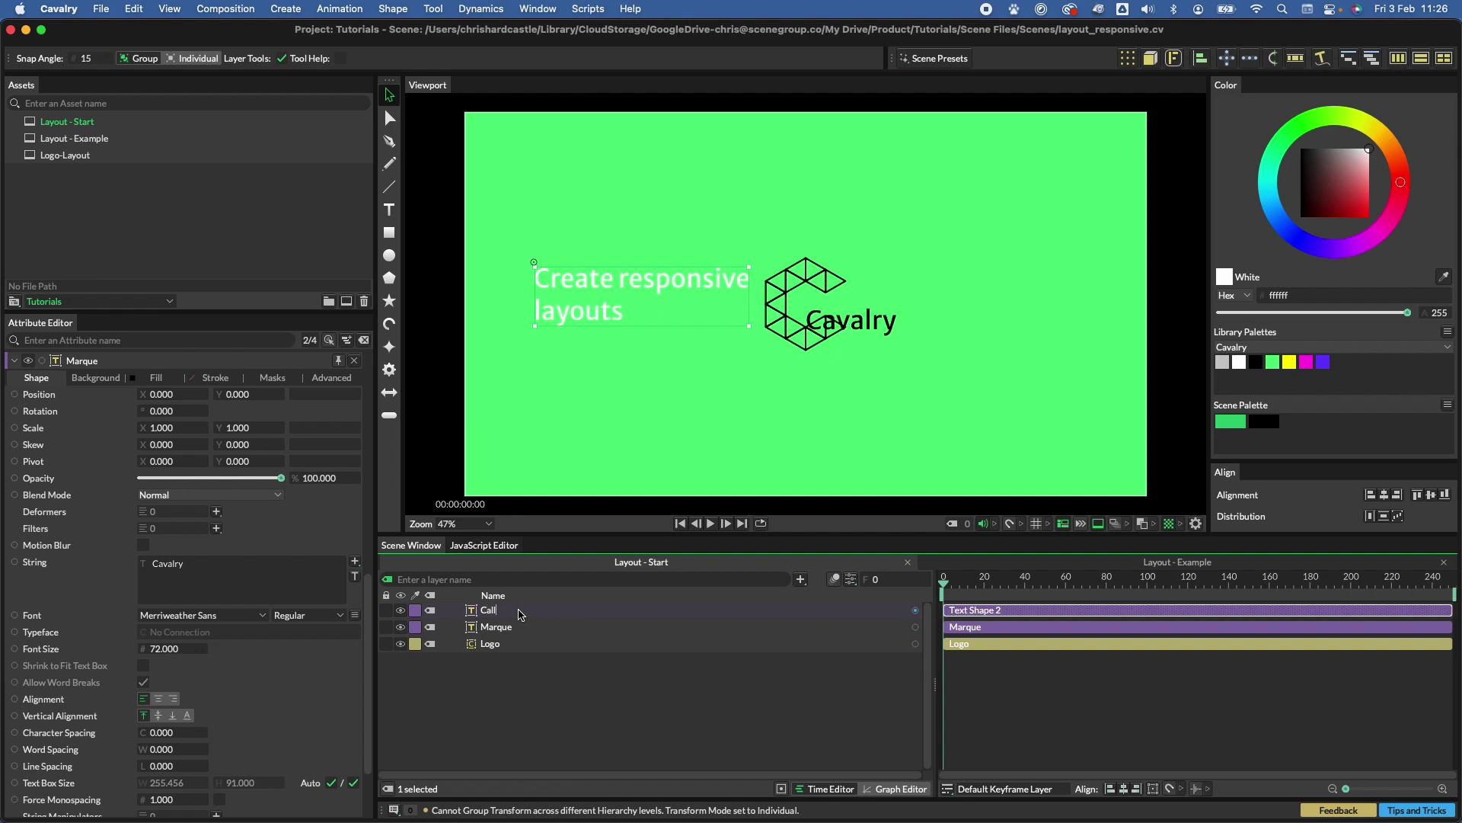
type("out")
key("Return")
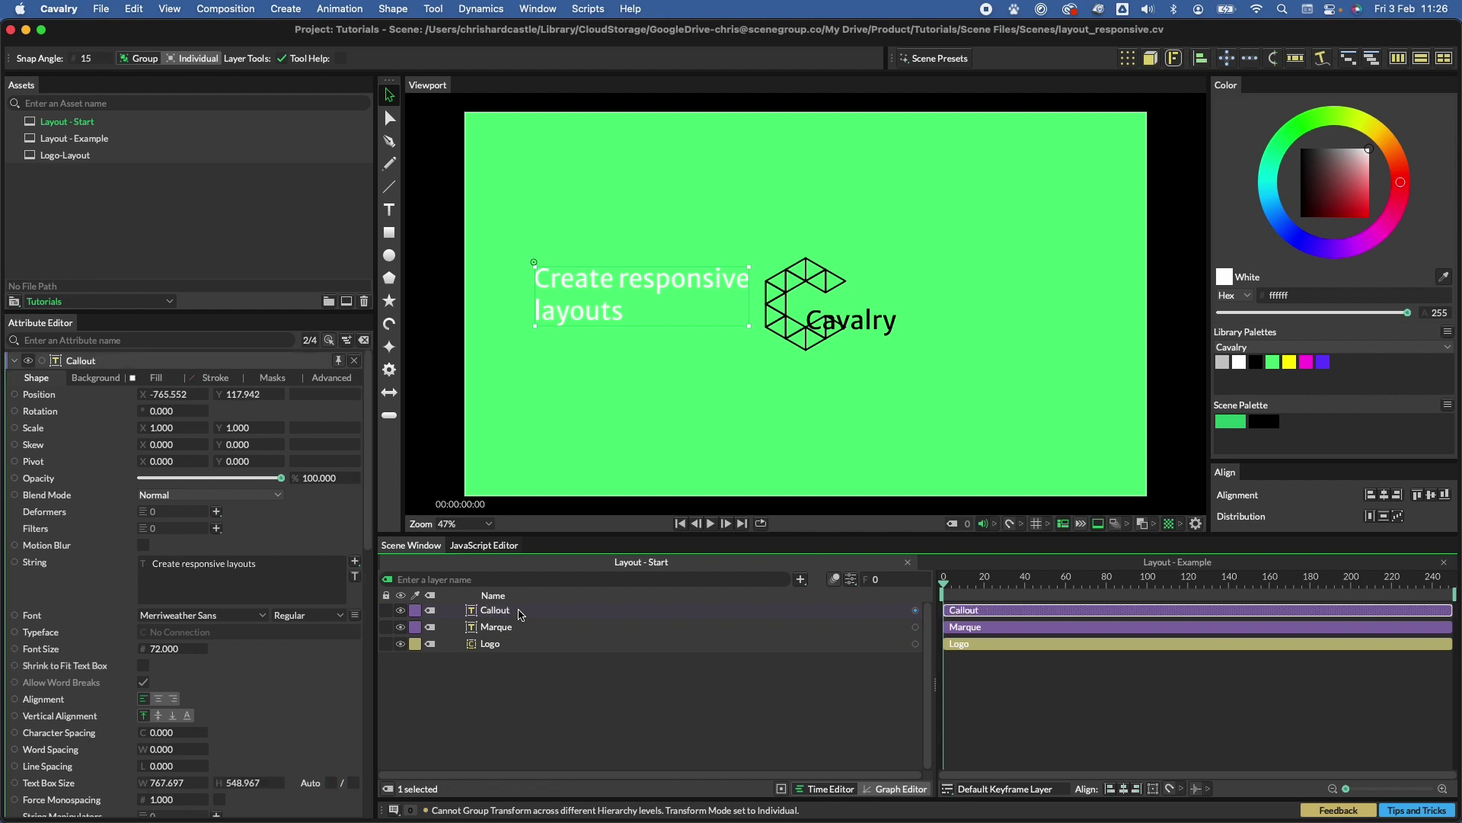
left_click(538, 691)
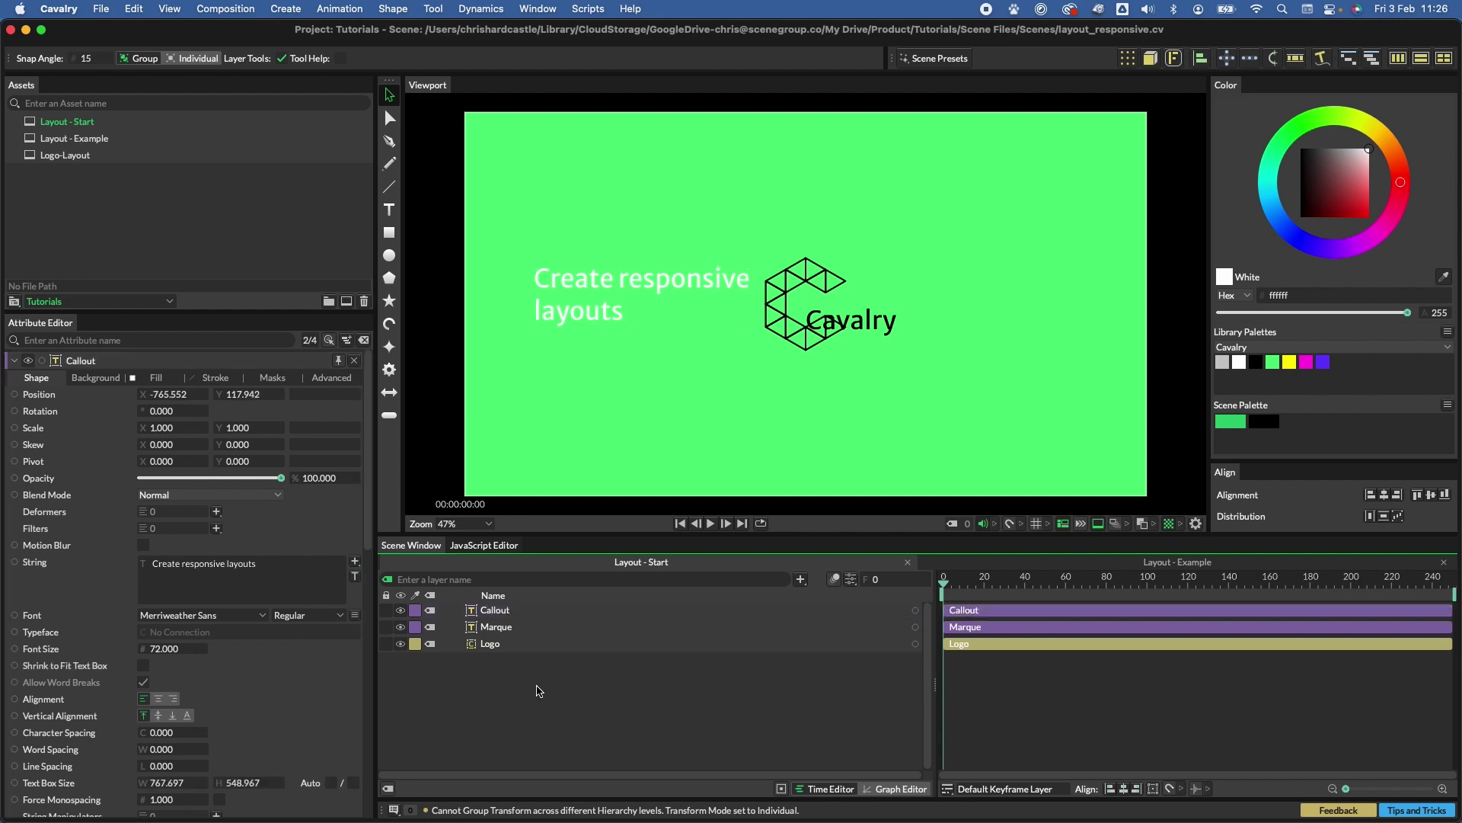
left_click(801, 582)
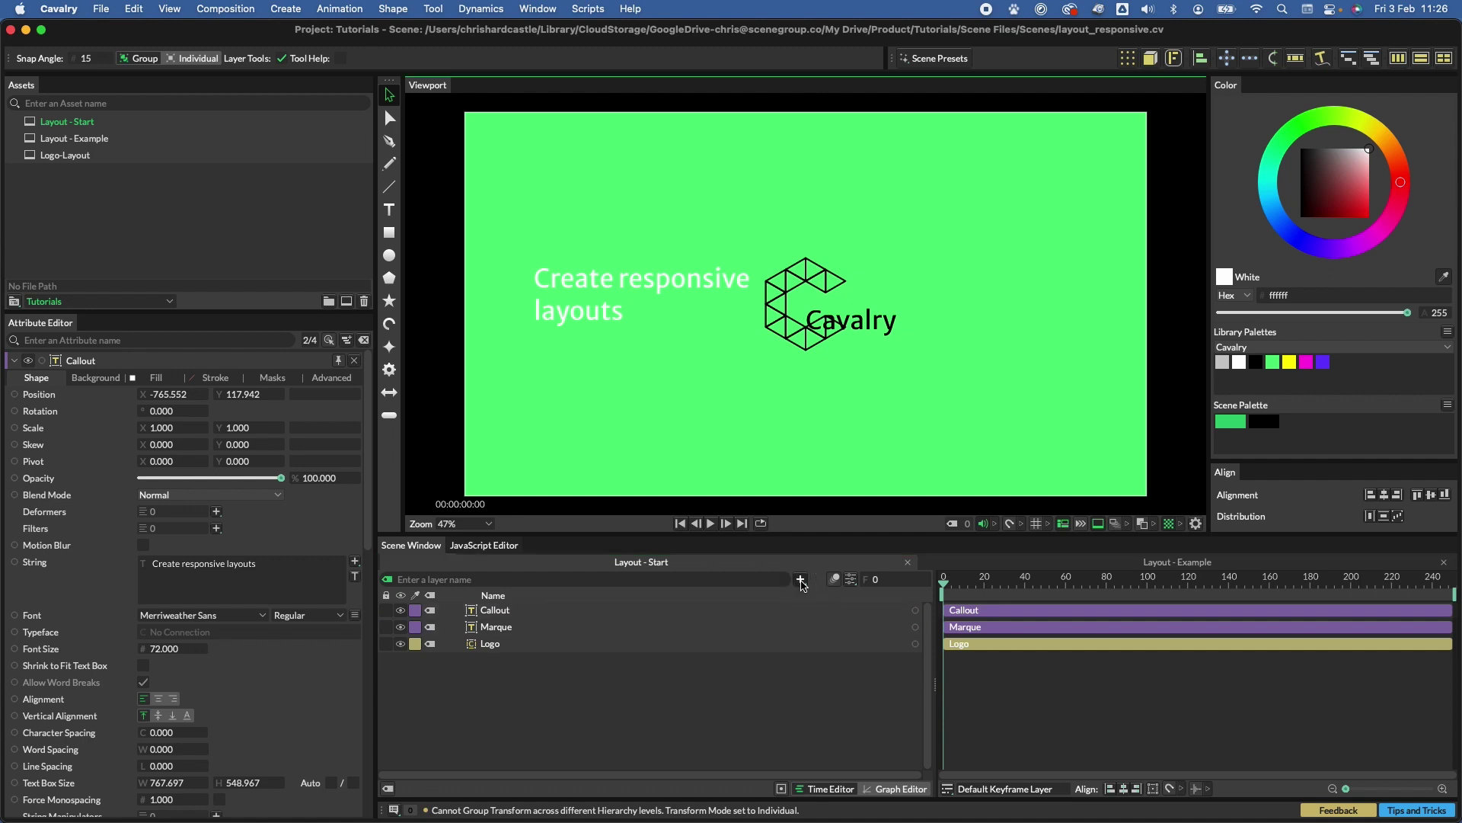
- Add a Layout Group layer via the layer search for 'layout'
left_click(802, 582)
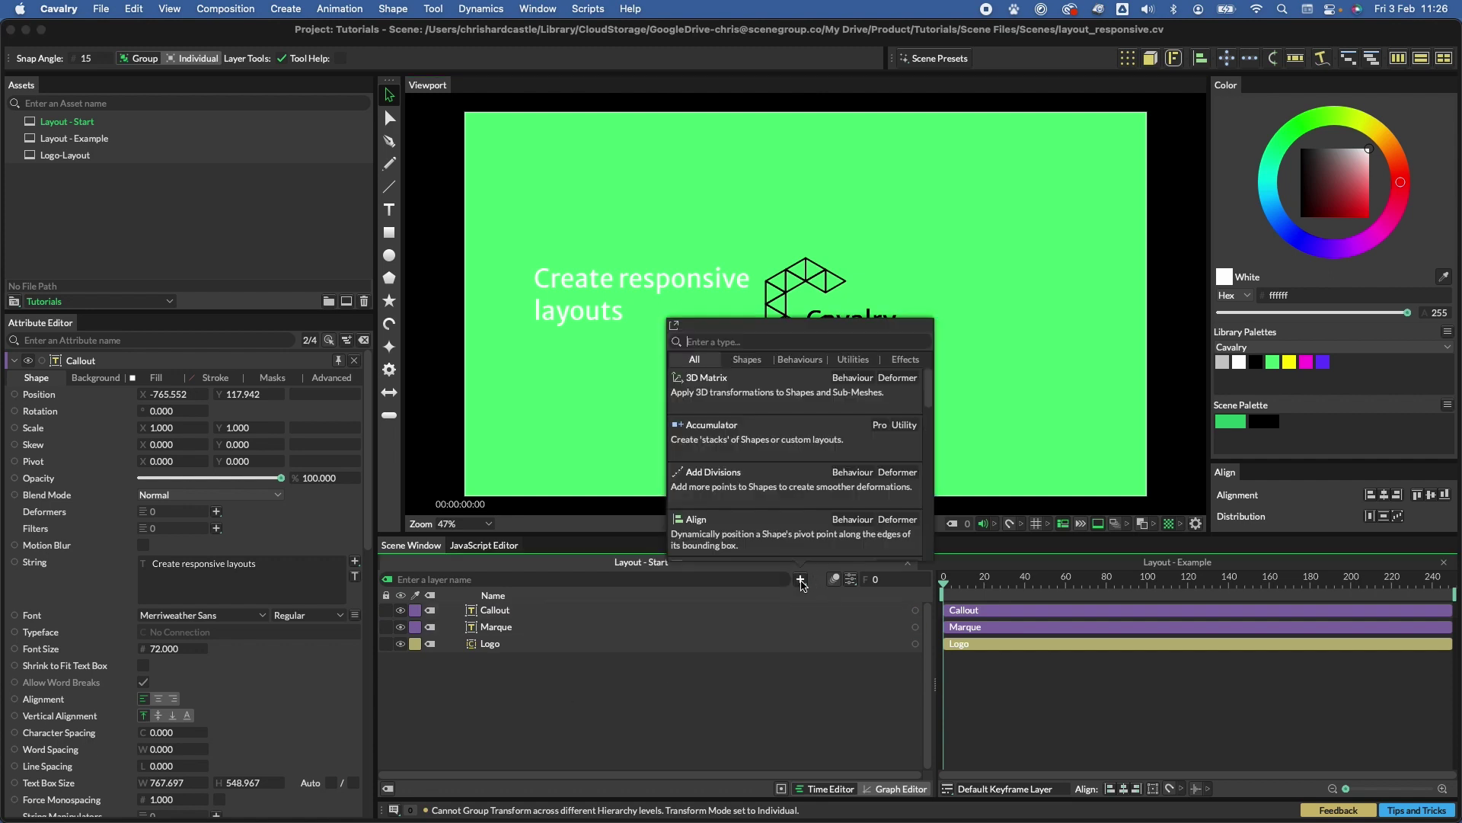
left_click(772, 689)
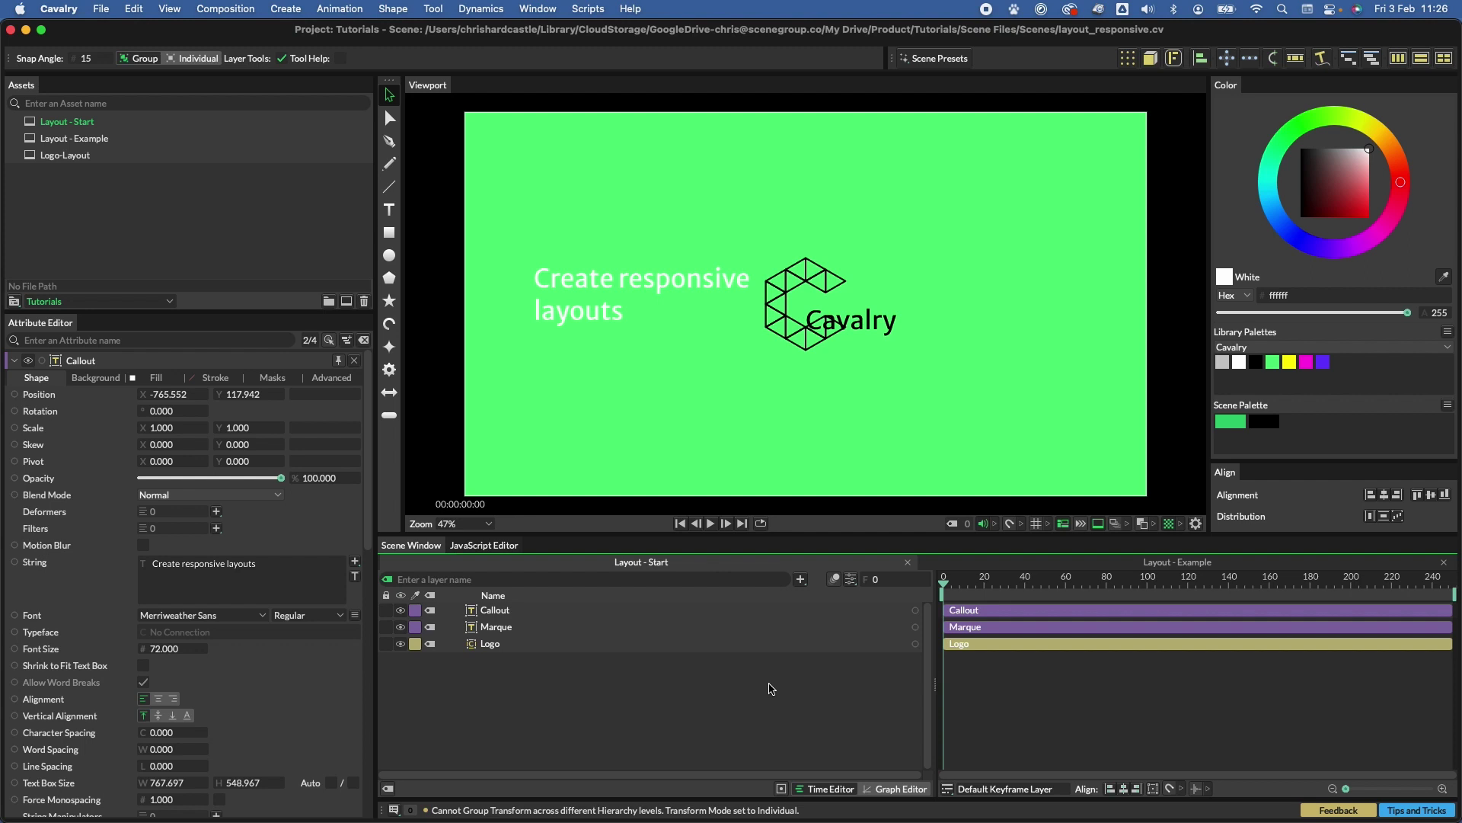
key("Tab")
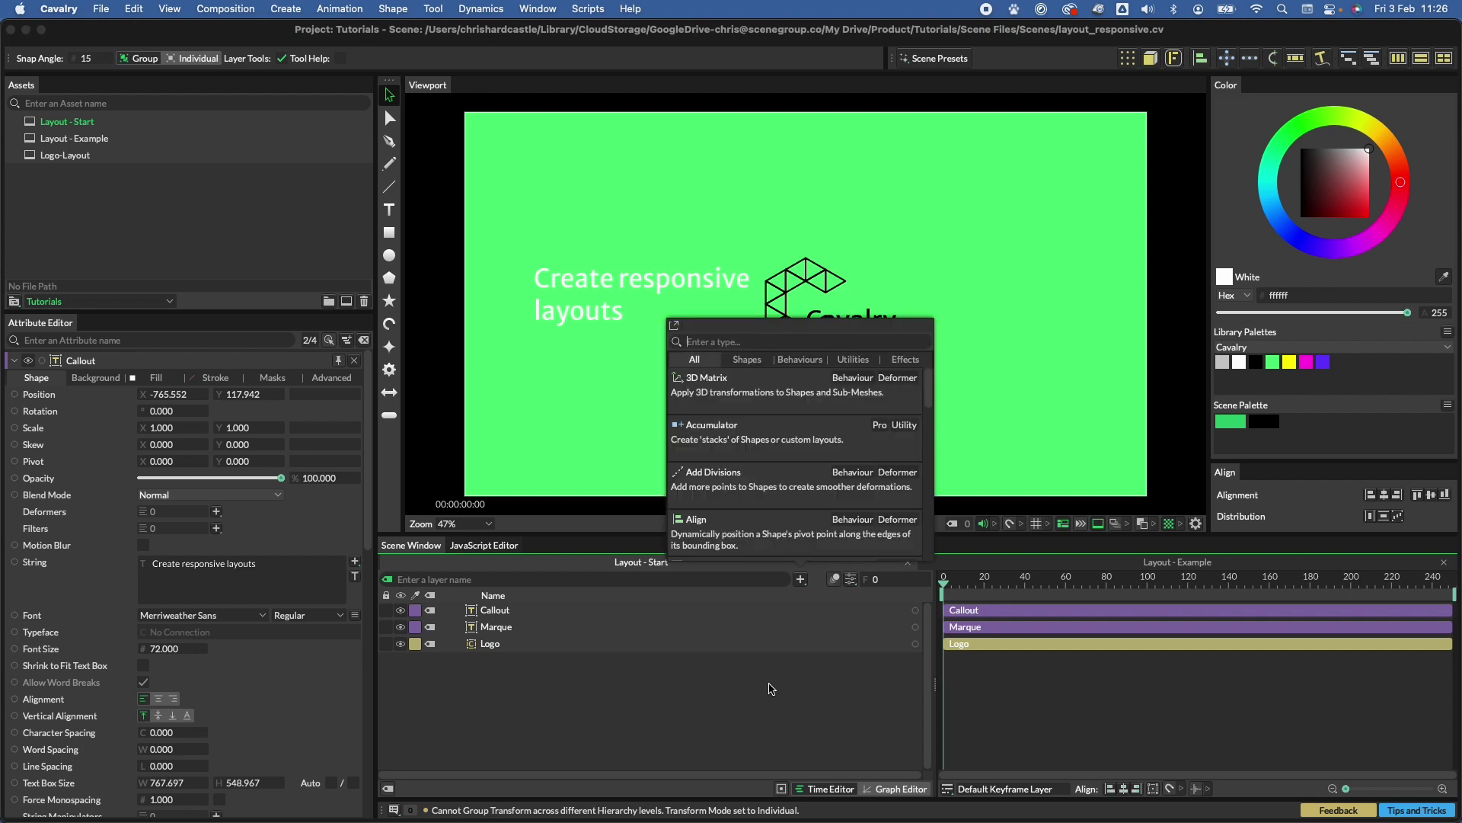
type("layout")
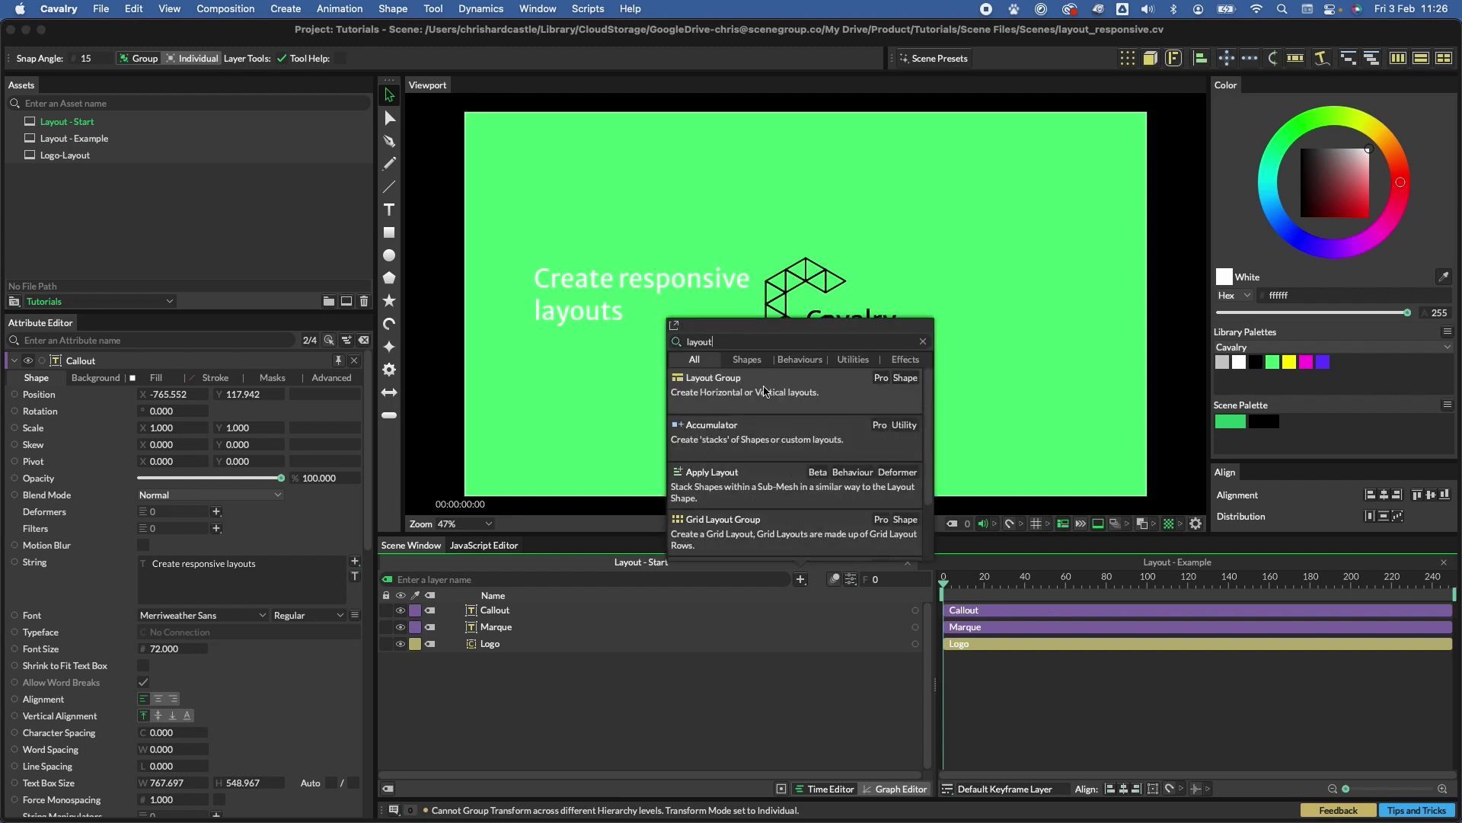
left_click(765, 391)
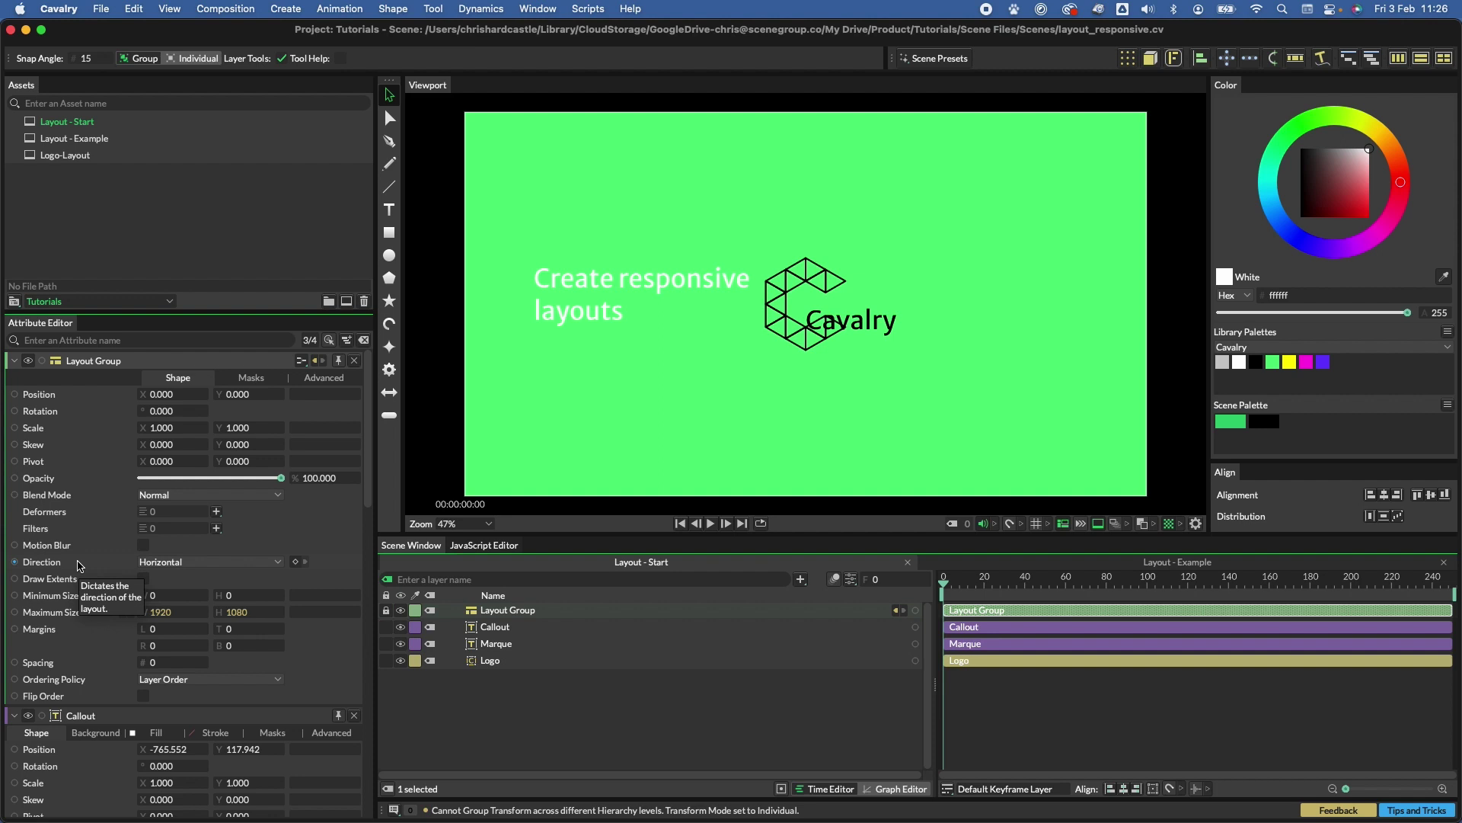
left_click(540, 705)
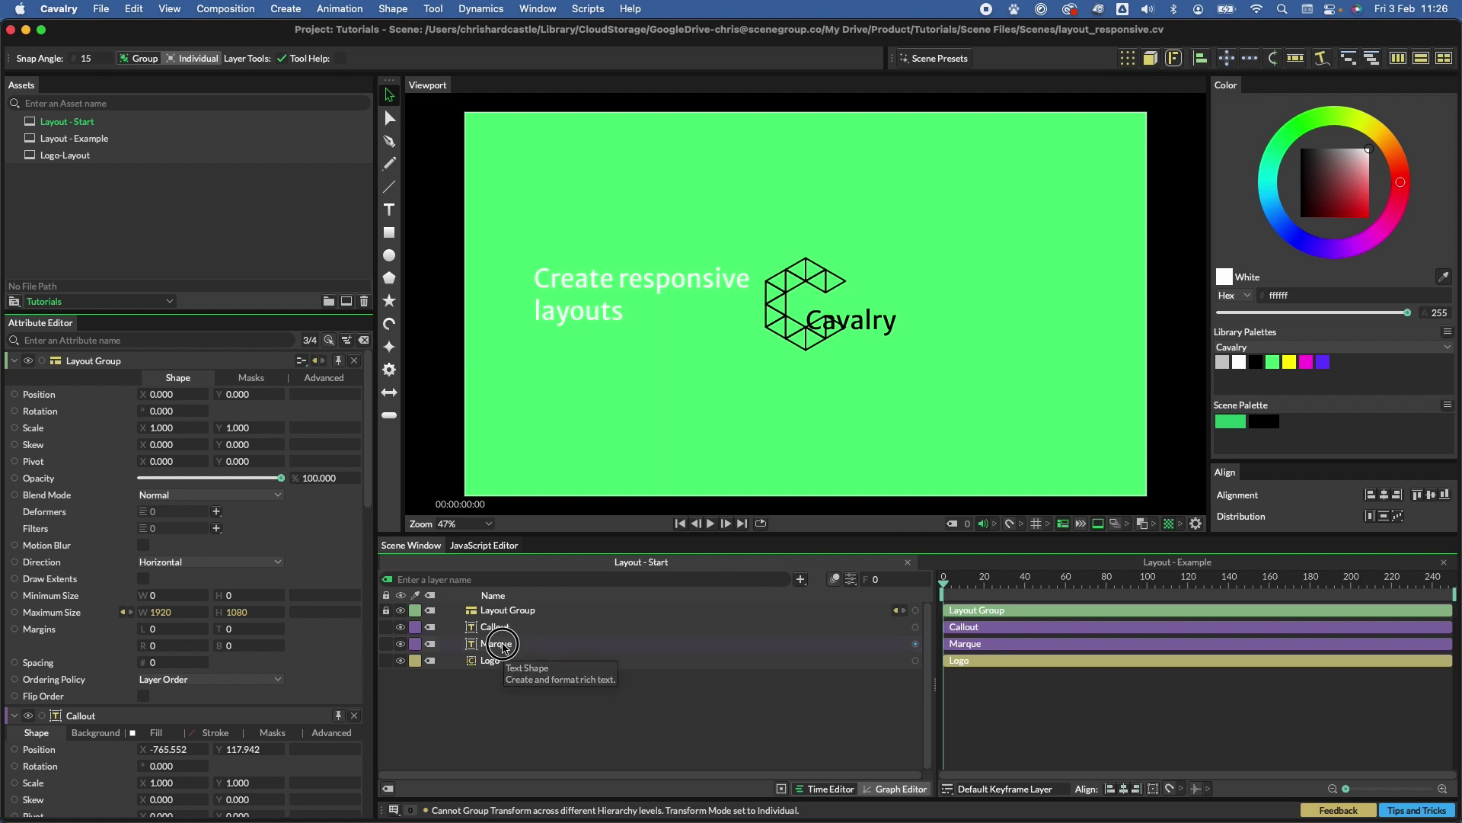
- Move Marque and Logo into Layout Group with Logo first, and hide Callout
left_click(503, 646)
left_click(507, 662, "shift")
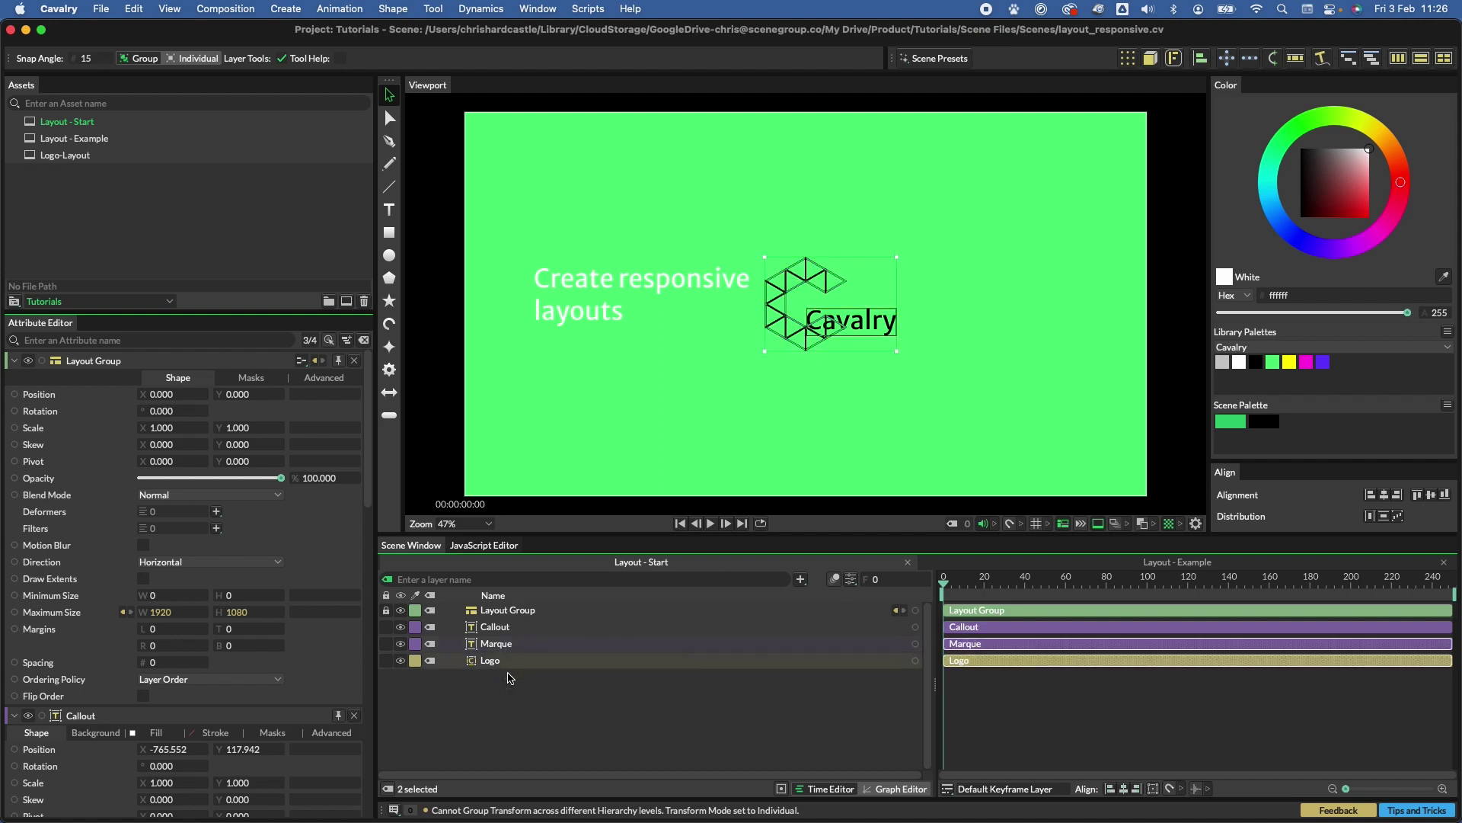
left_click_drag(496, 649, 529, 618)
left_click(534, 706)
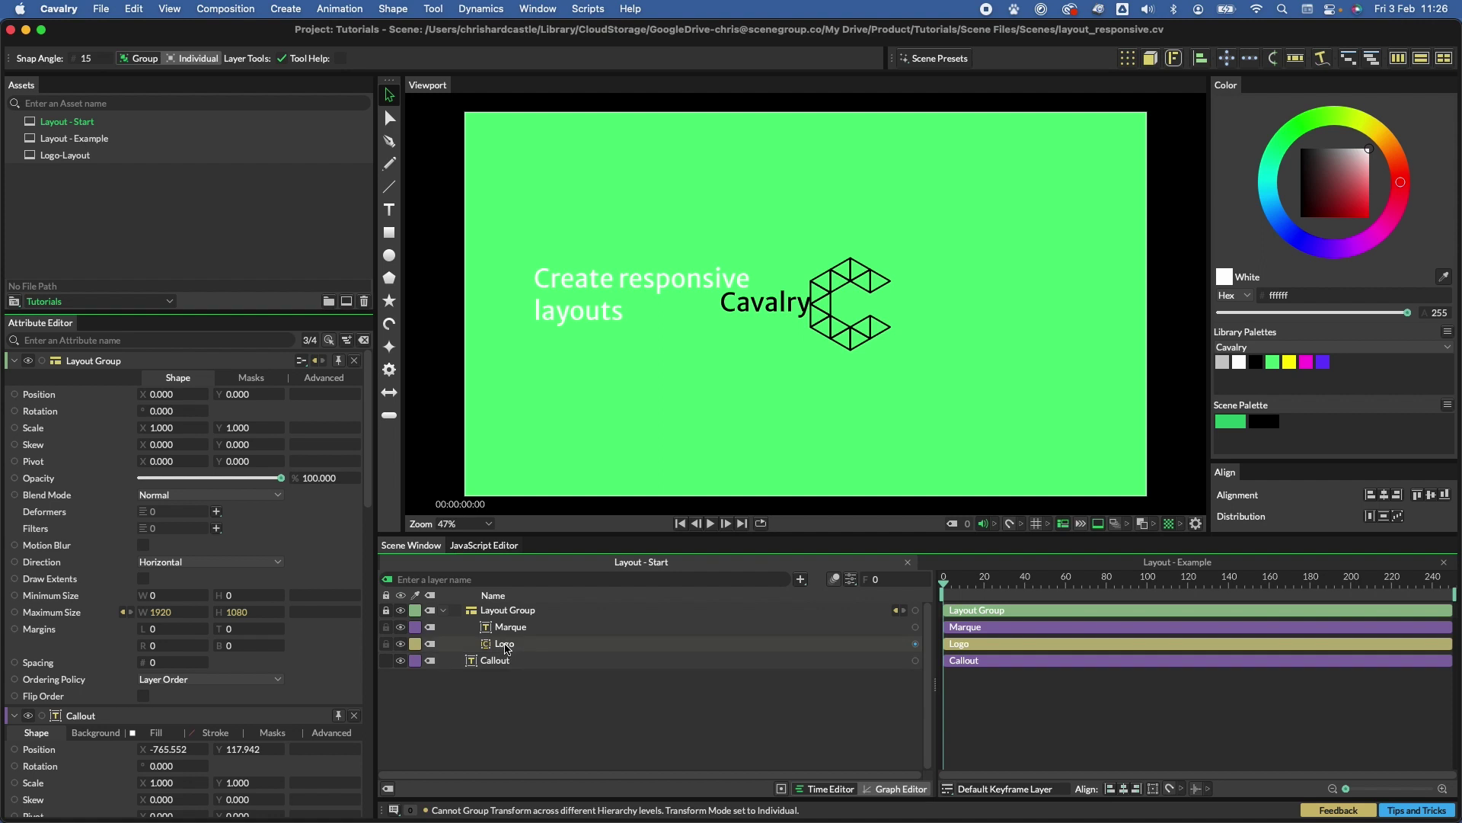
left_click_drag(505, 648, 542, 625)
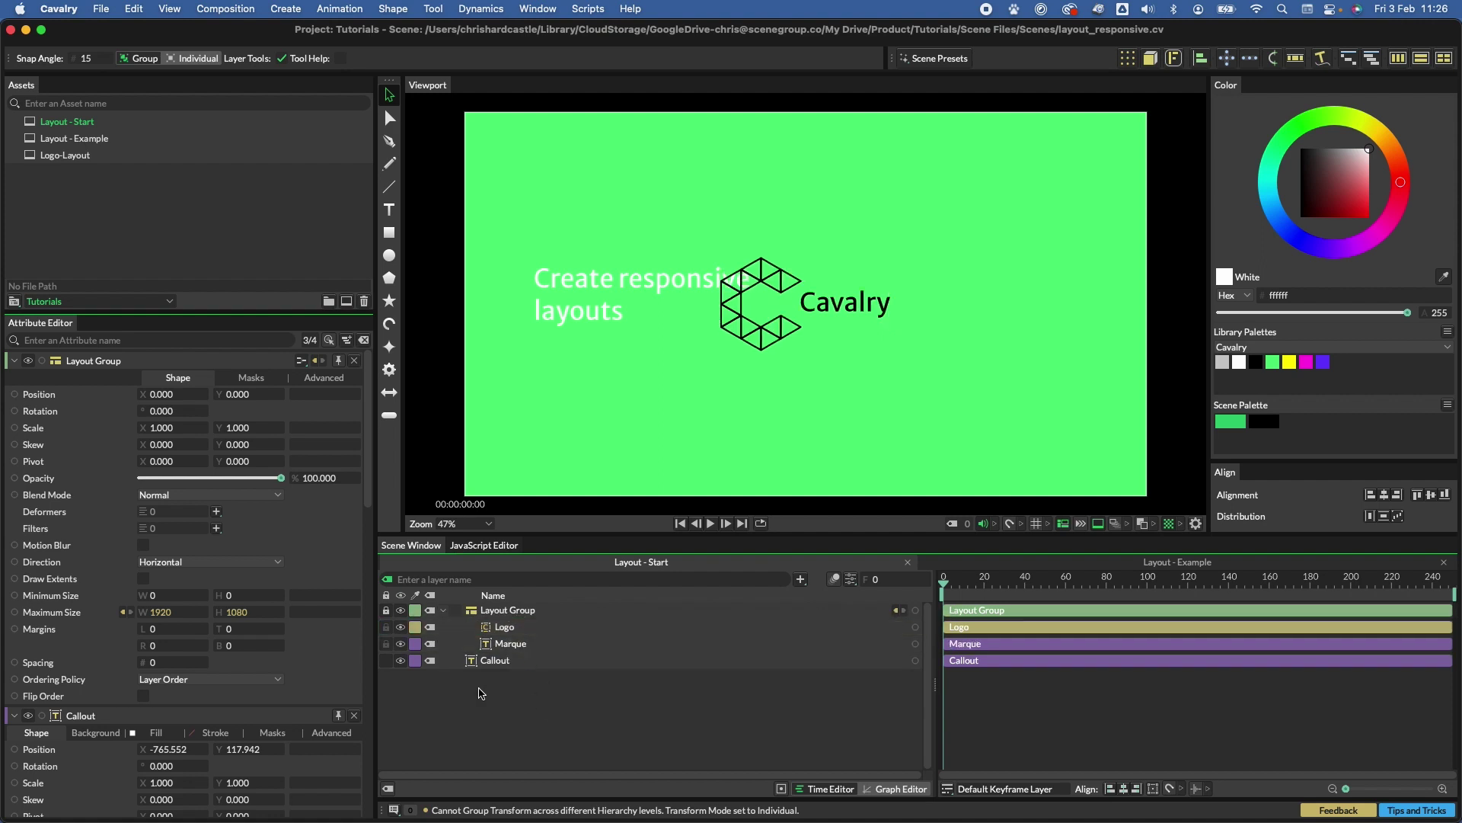
left_click(401, 660)
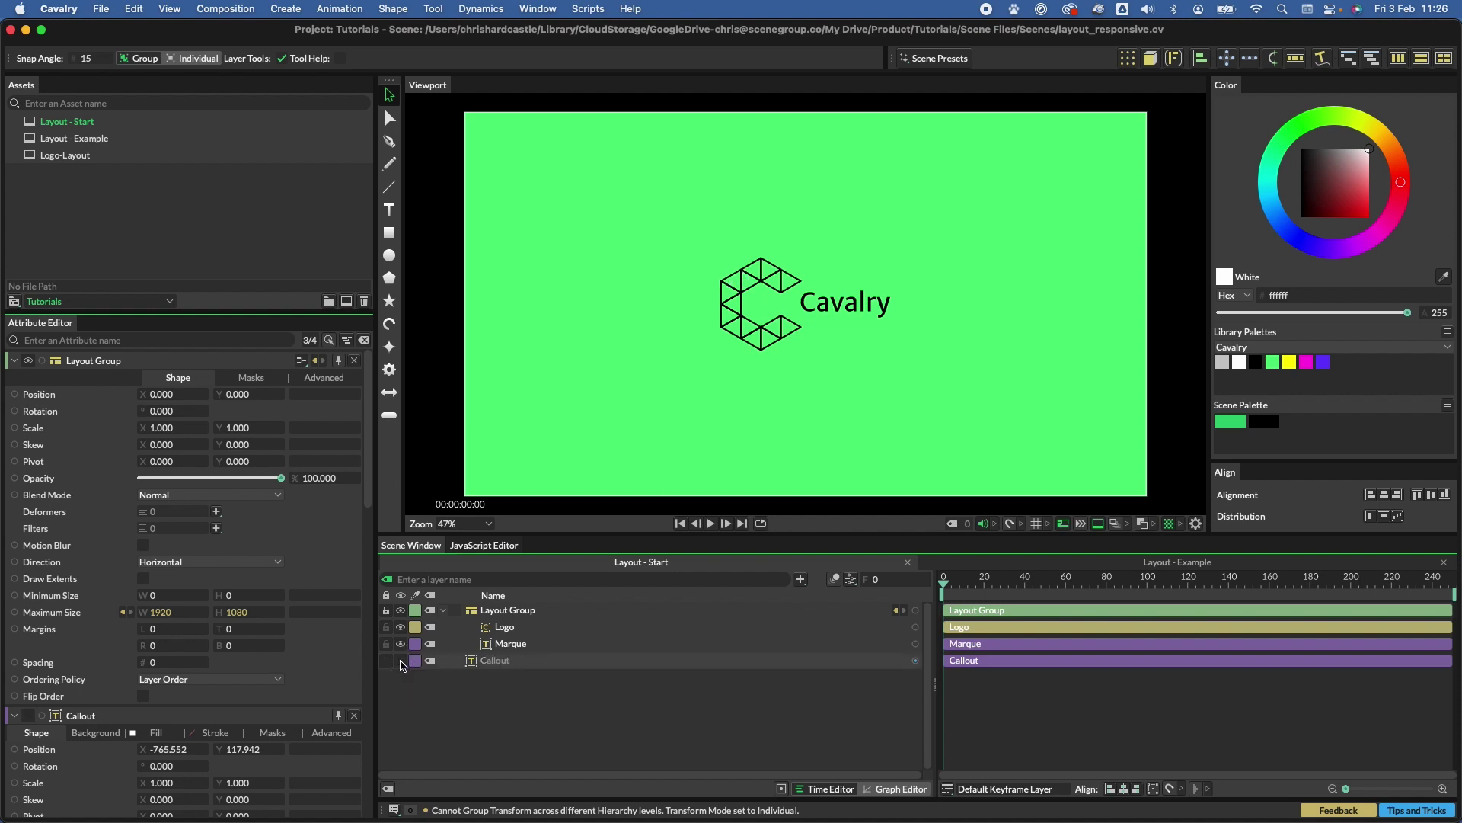
- Test a narrower composition width, restore it to 1920, then search layers for 'spacer'
left_click(851, 580)
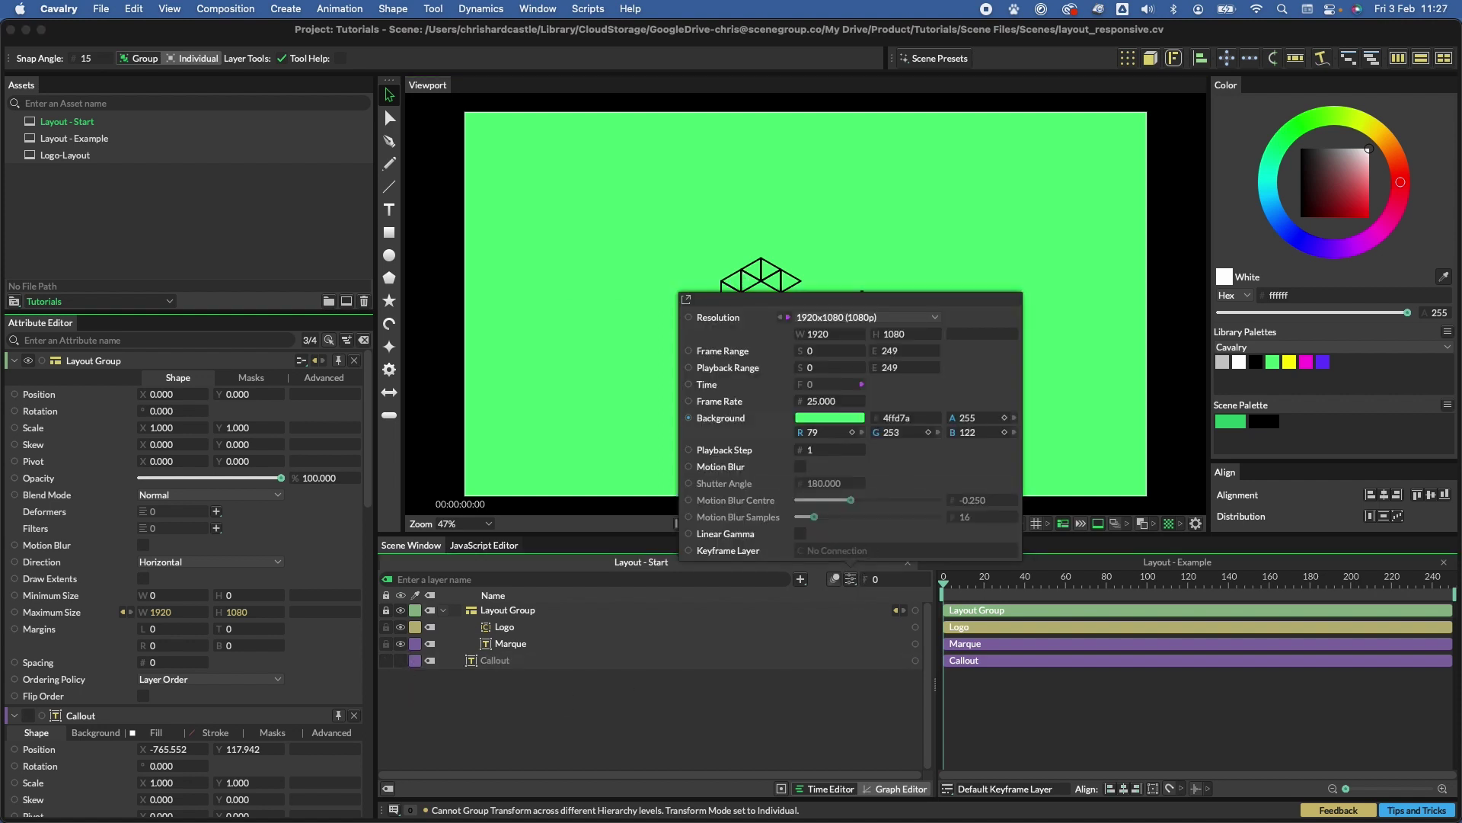
mouse_move(823, 335)
left_mouse_down()
mouse_move(701, 336)
mouse_move(800, 335)
left_mouse_up()
left_click(829, 334)
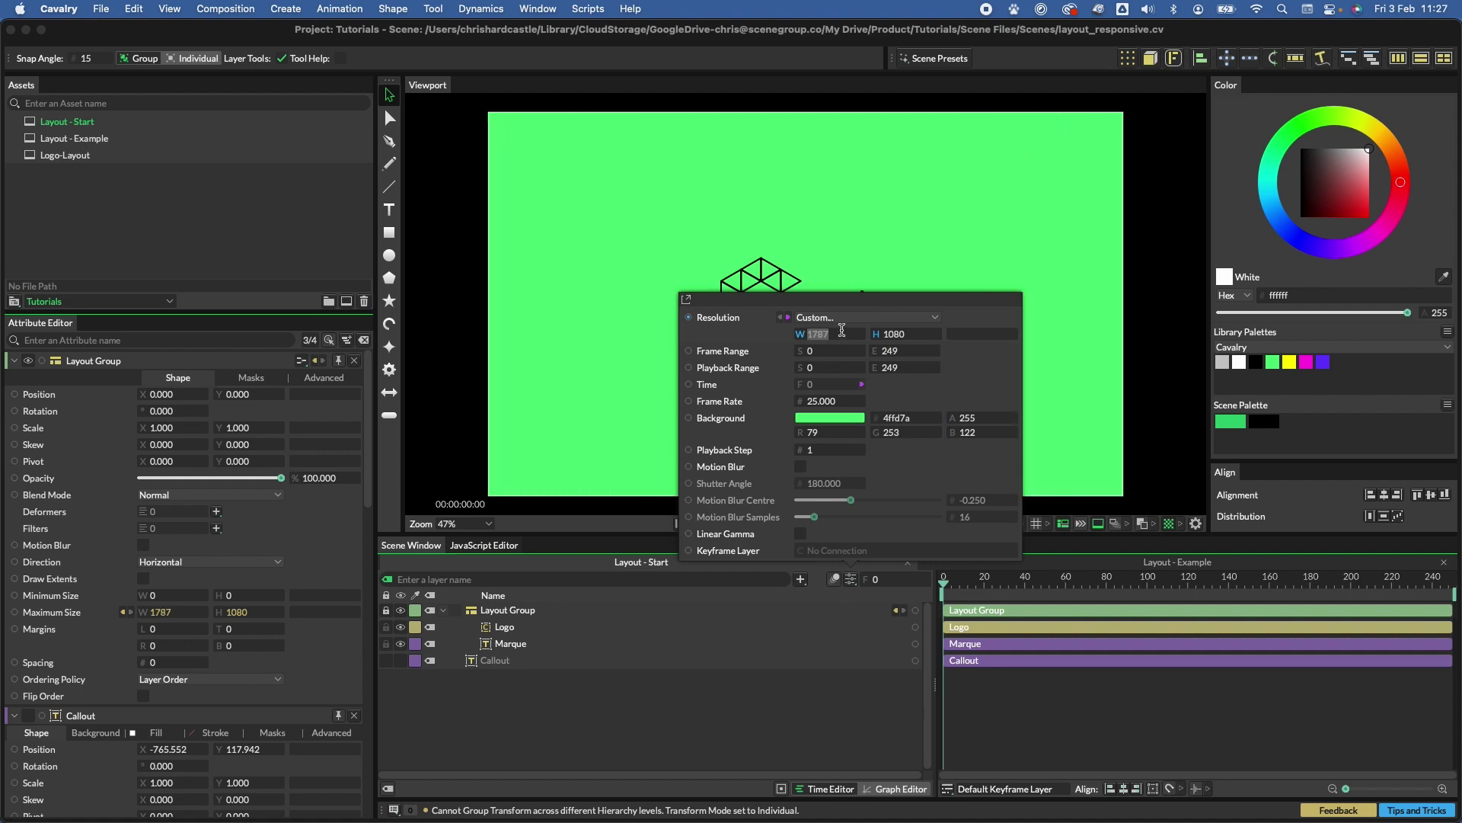
type("1920")
key("Return")
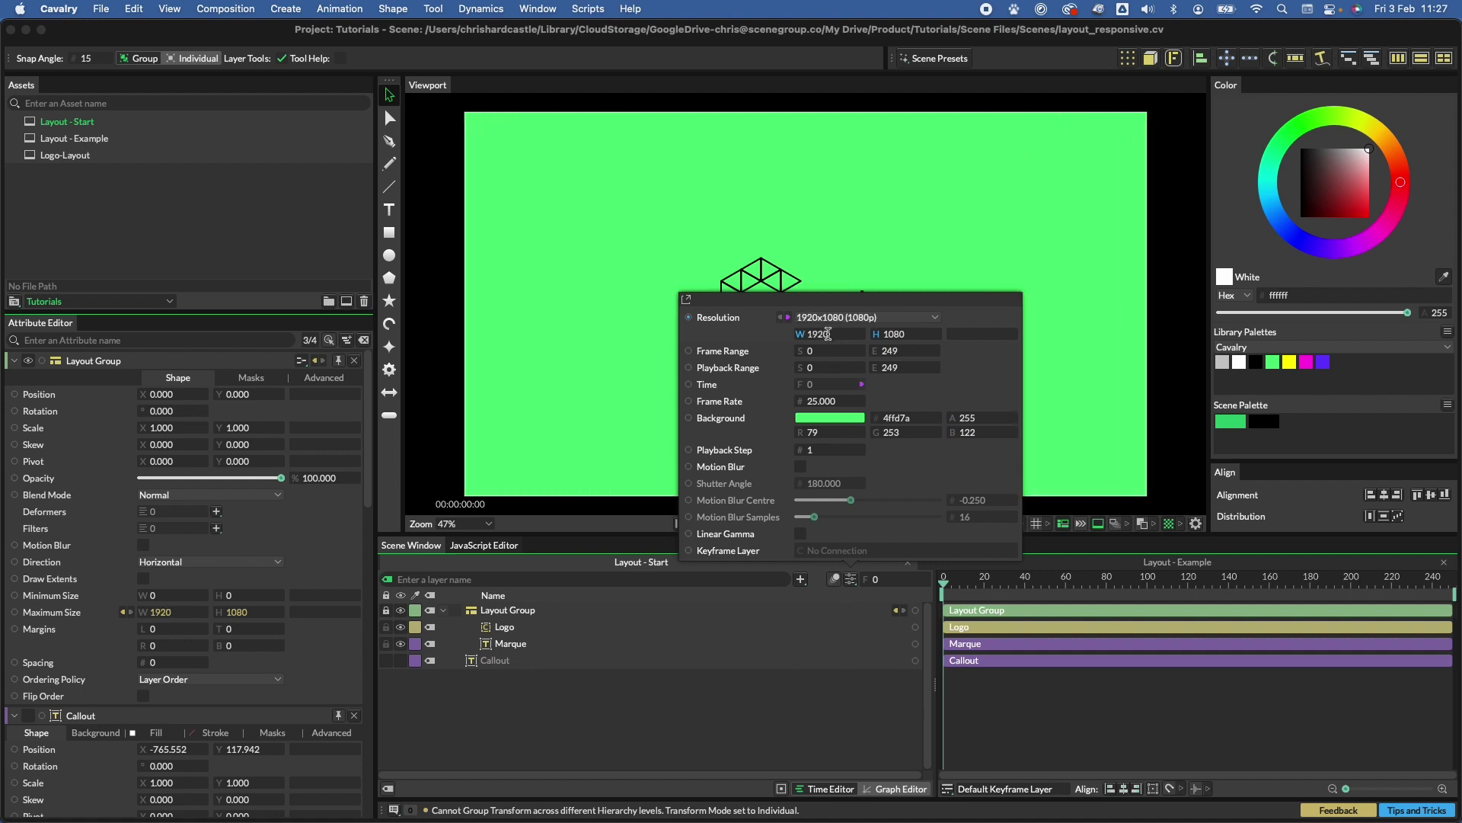
left_click(689, 702)
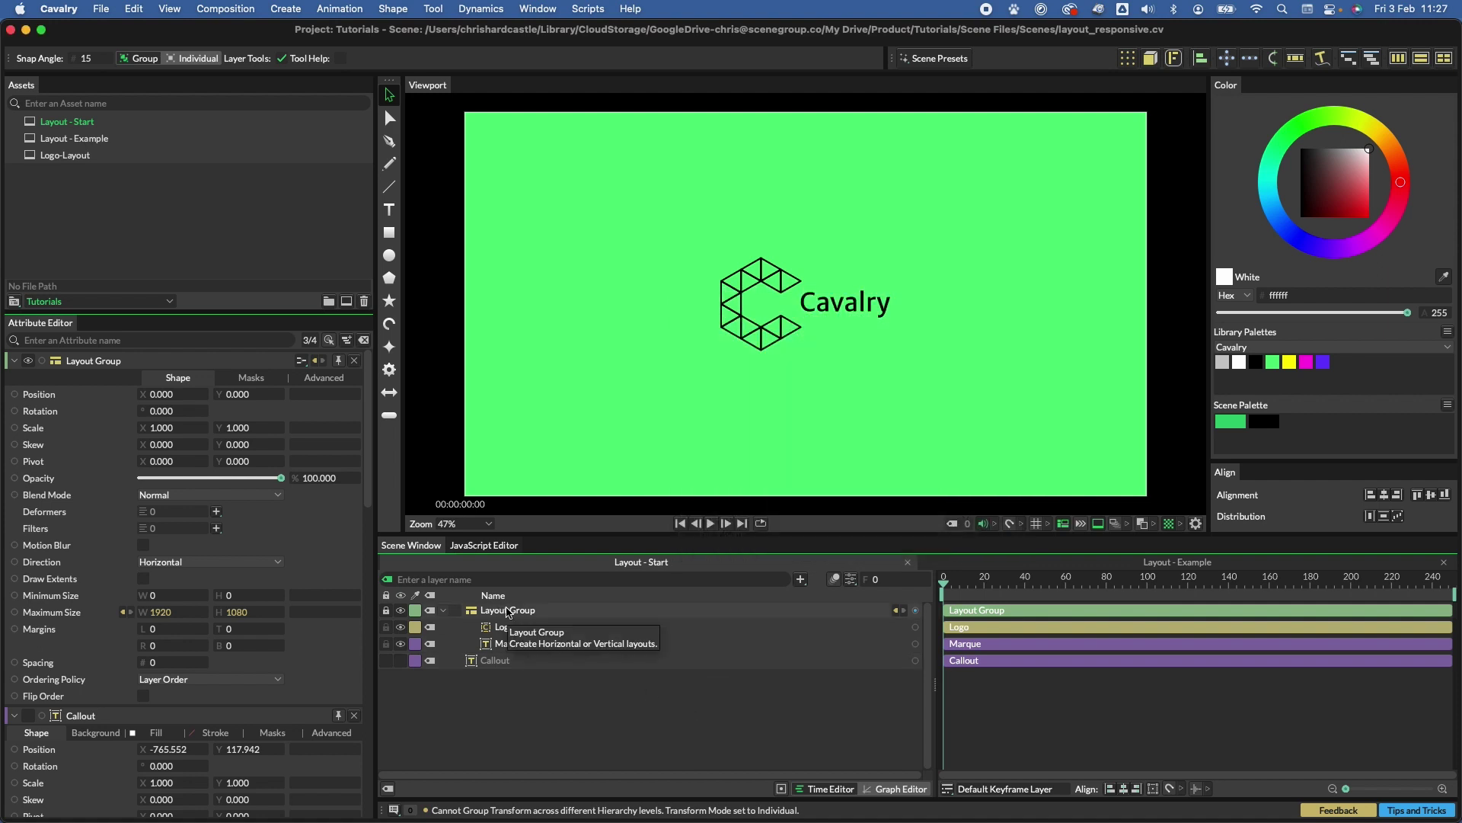
key("super+t")
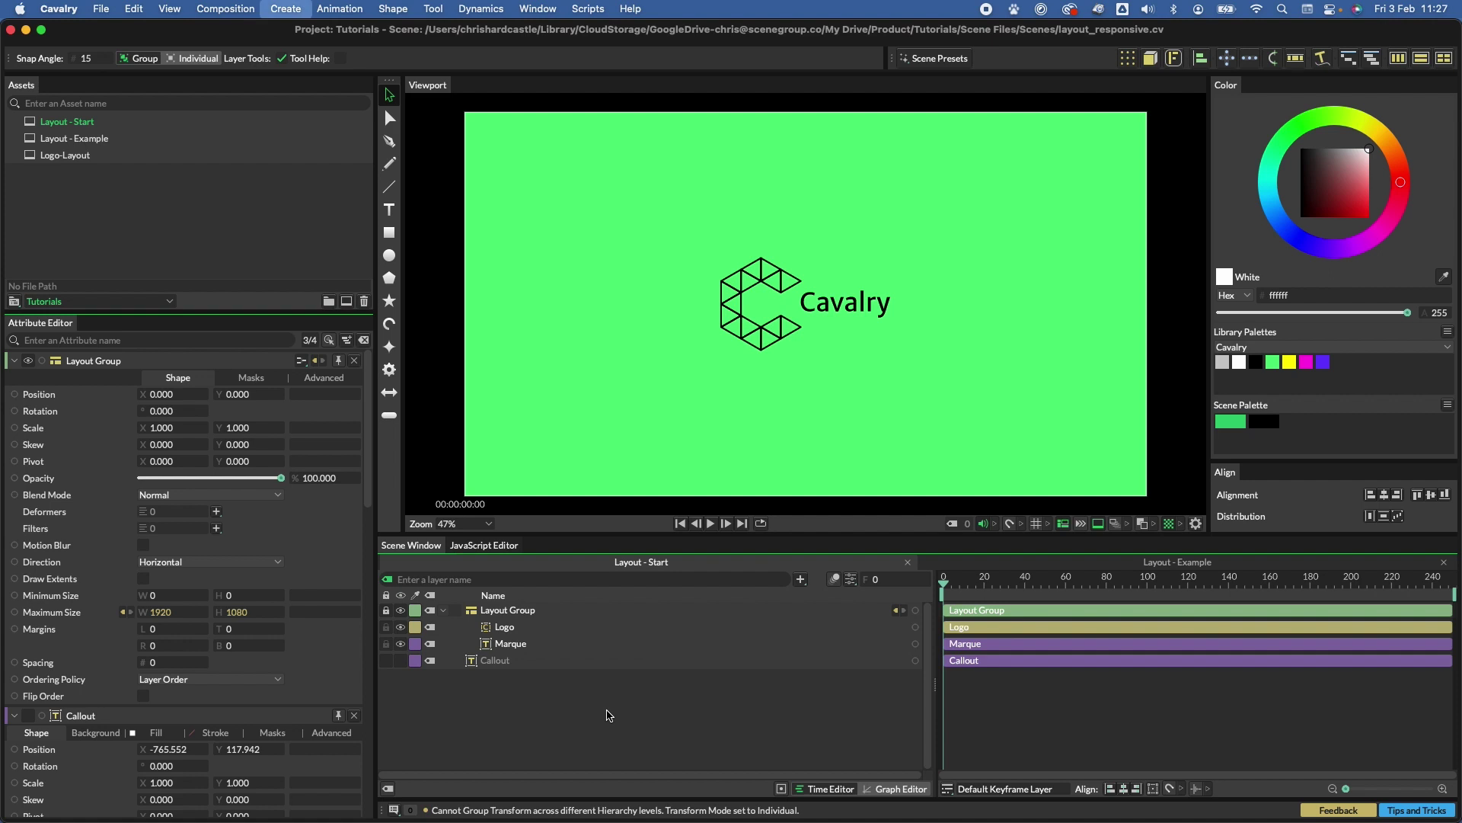
type("spacer")
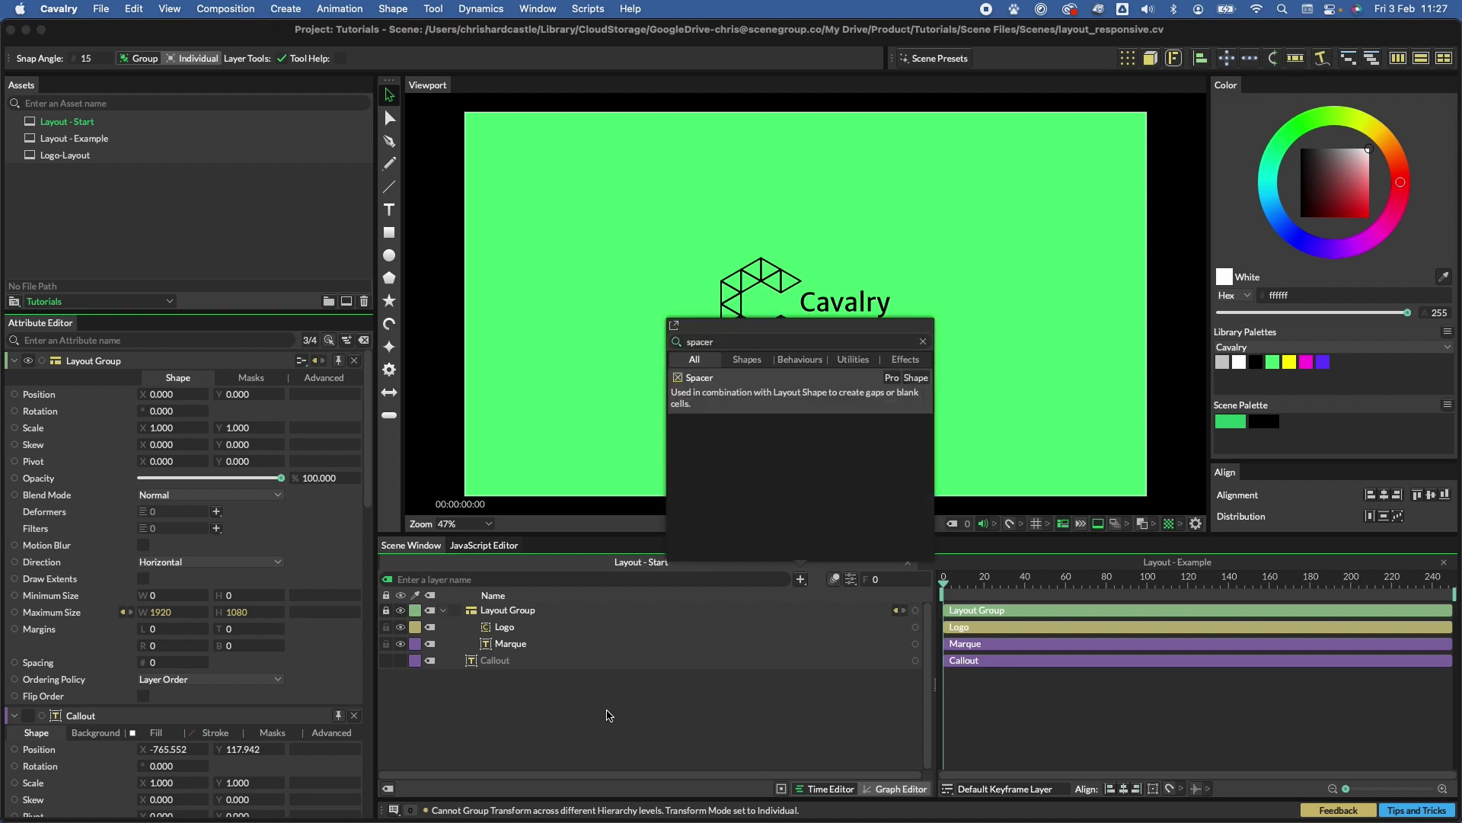
- Add a Spacer between Logo and Marque inside Layout Group, then select Layout Group
left_click(739, 393)
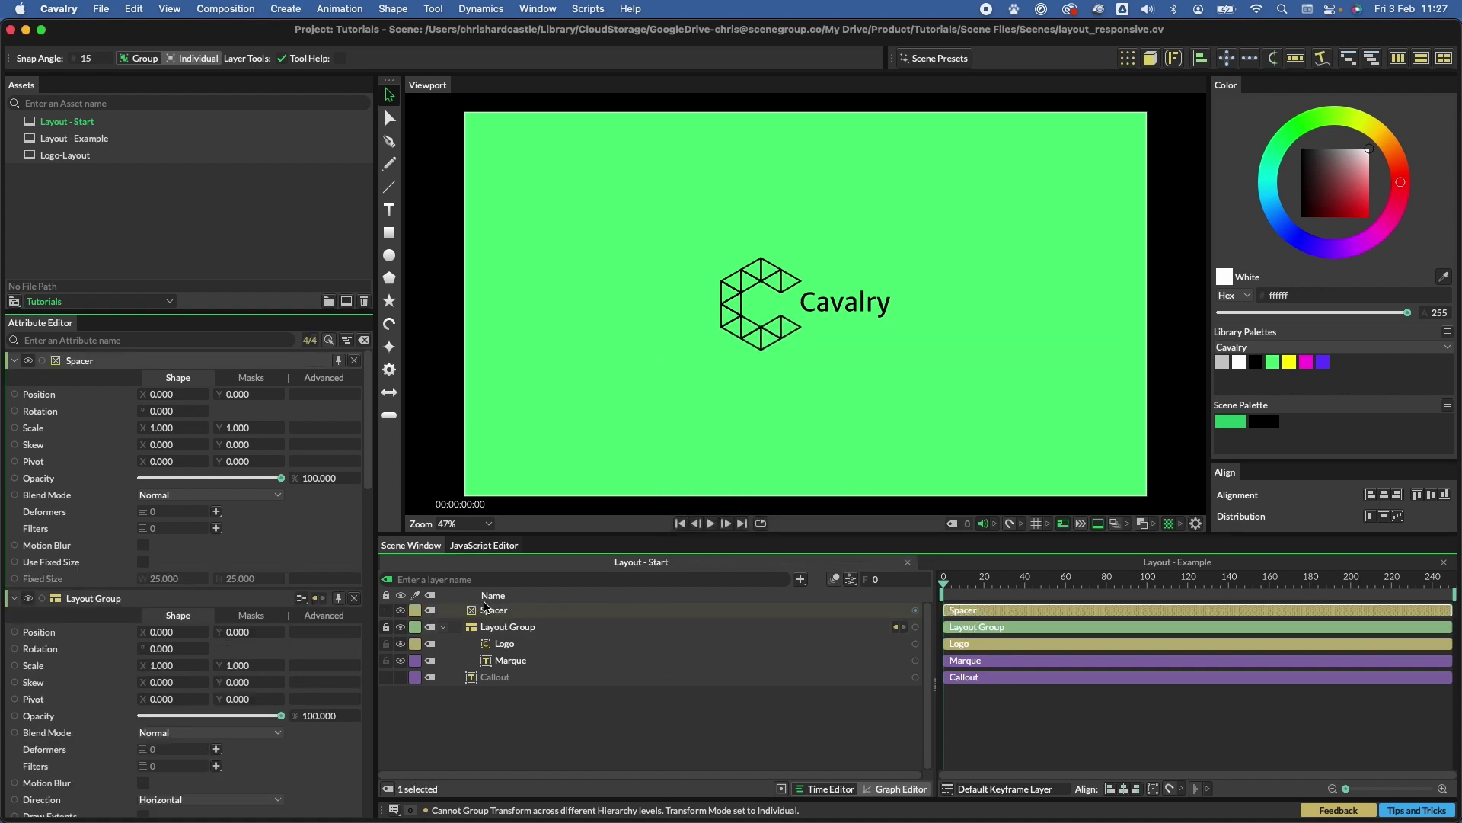
left_click_drag(496, 613, 537, 653)
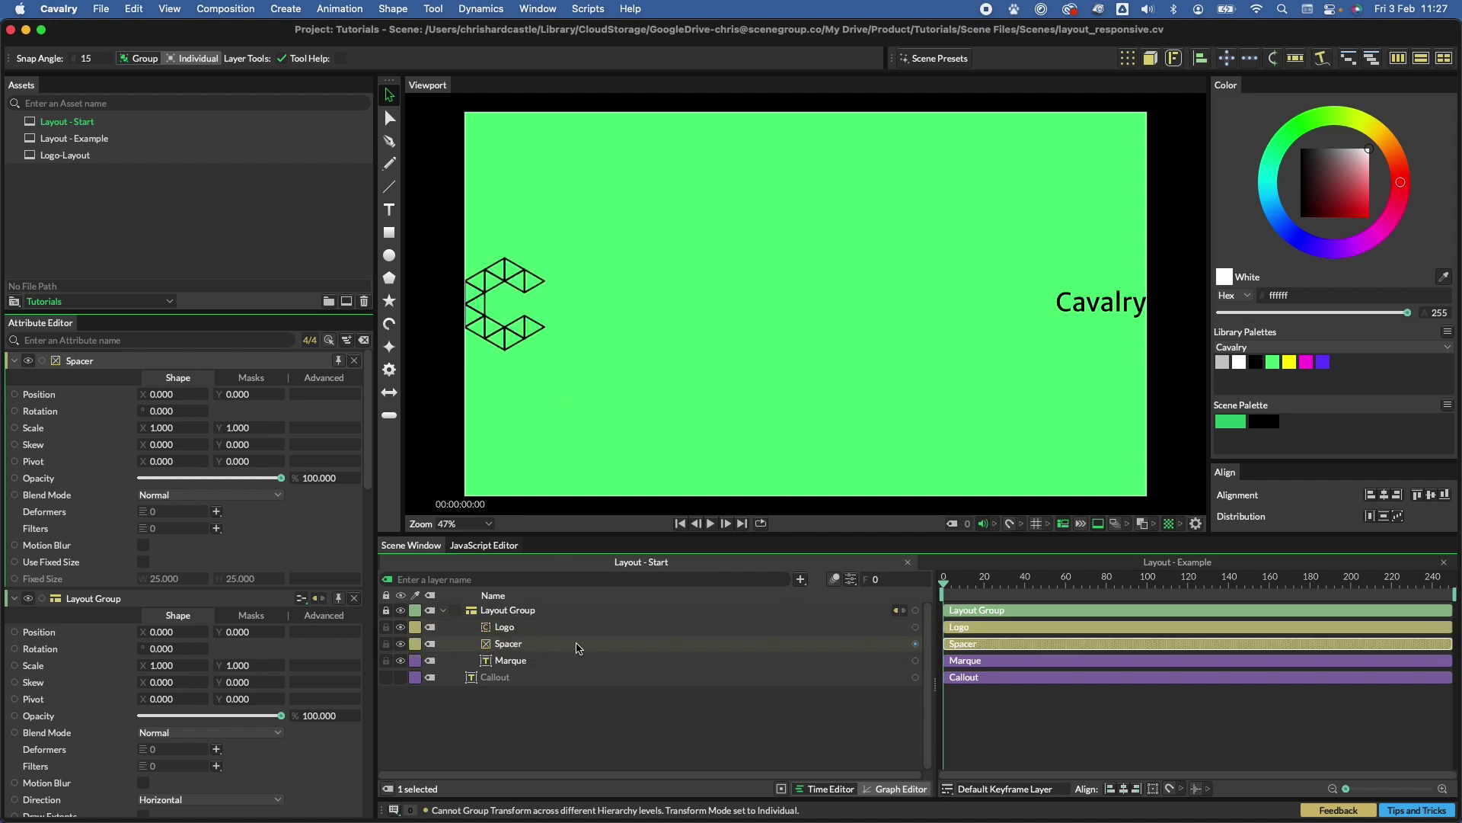
left_click(531, 617)
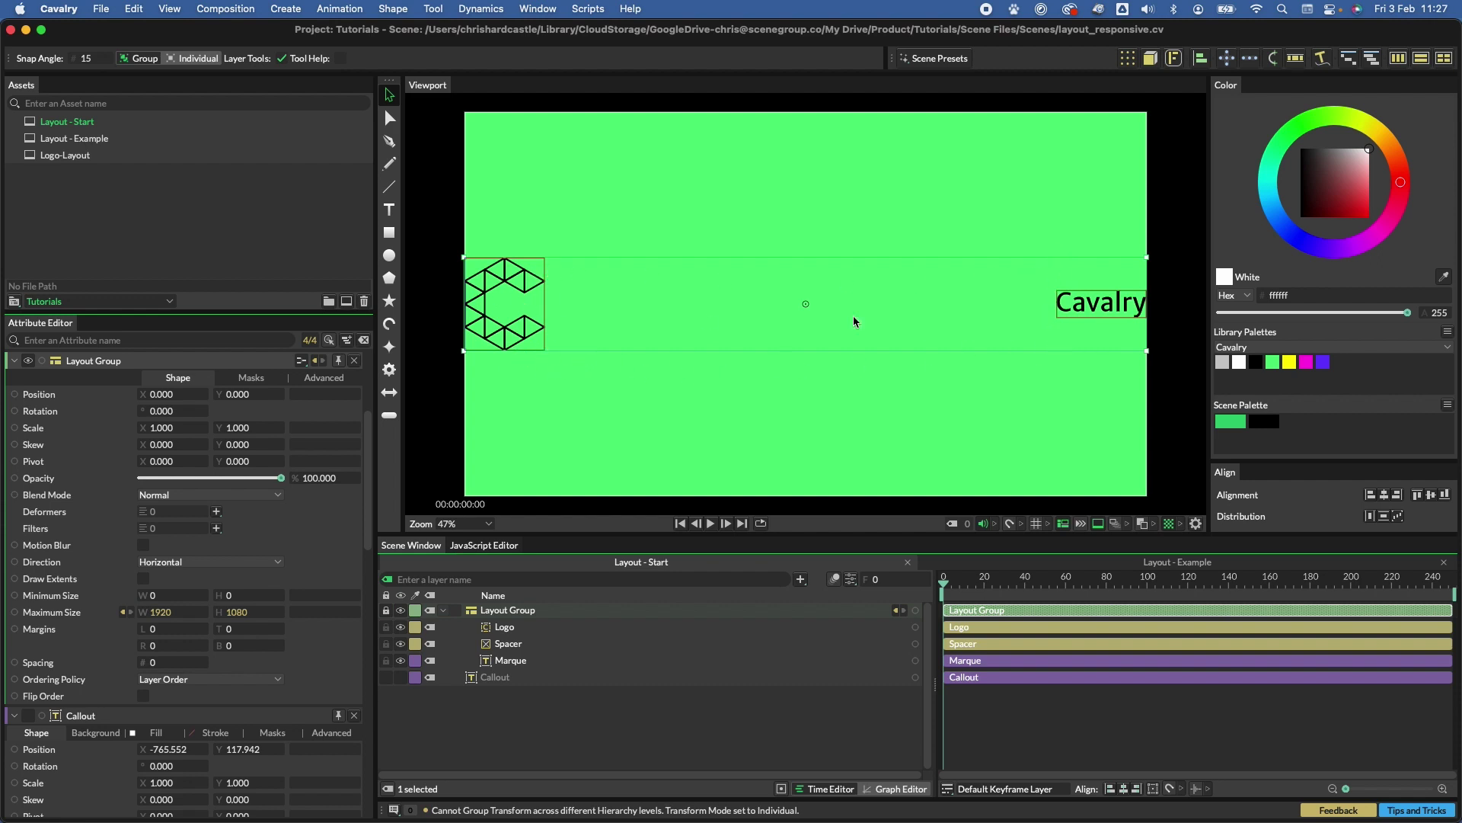
- Float the composition settings window, undo the width change, and show Callout again
left_click(537, 700)
left_click(851, 579)
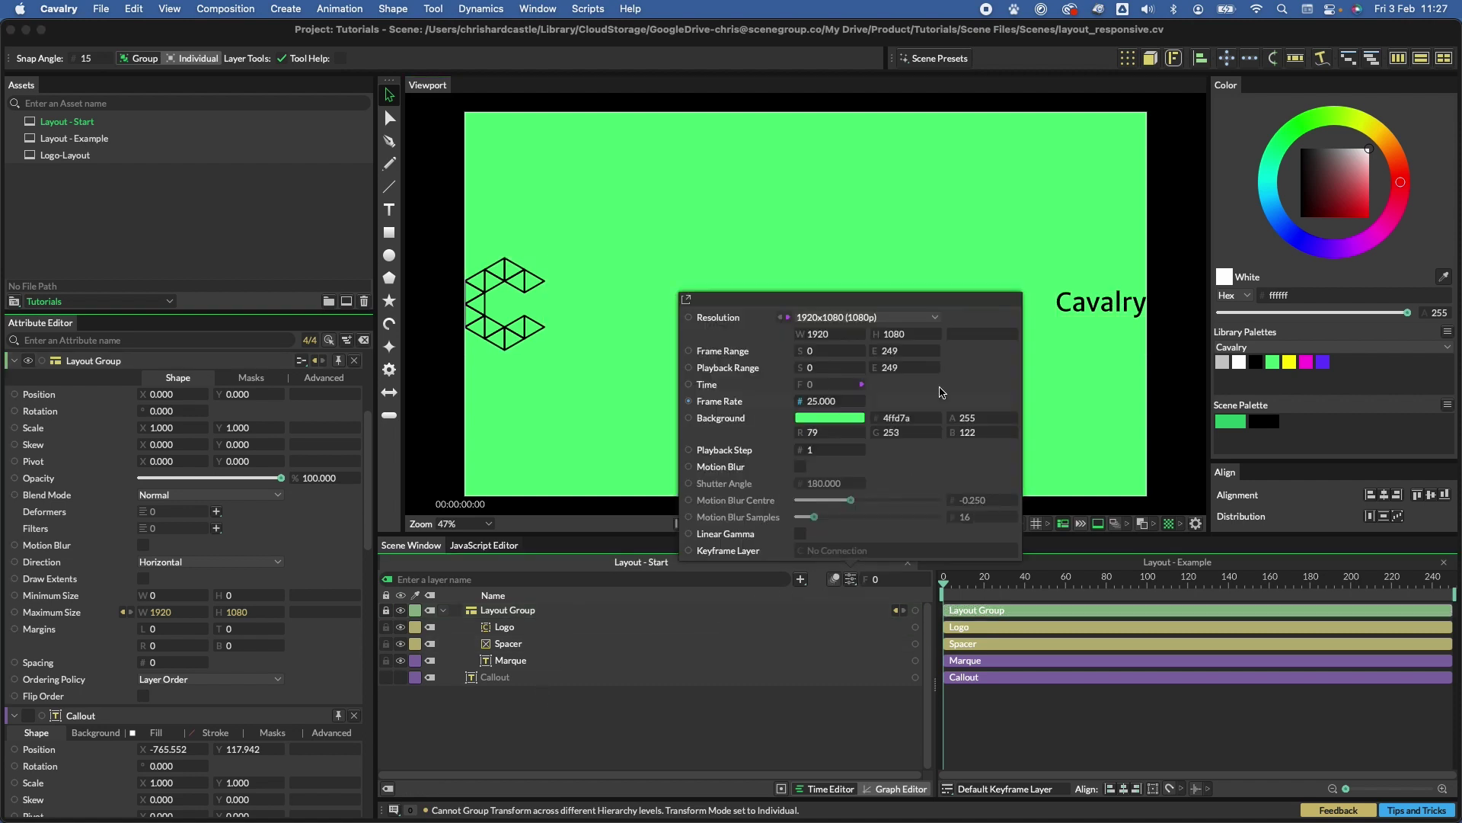
left_click_drag(810, 307, 1086, 432)
key("super+z")
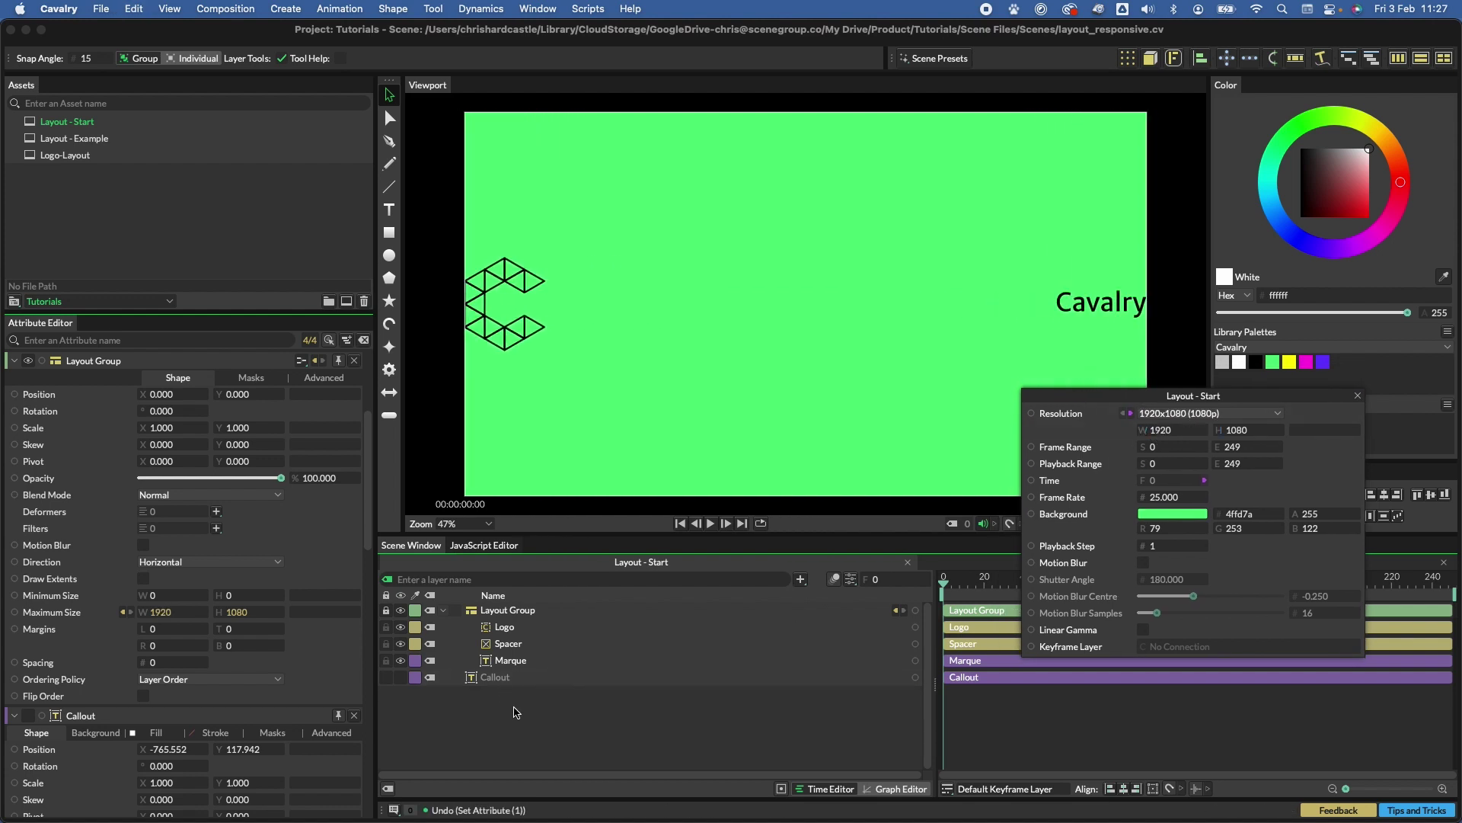
left_click(401, 677)
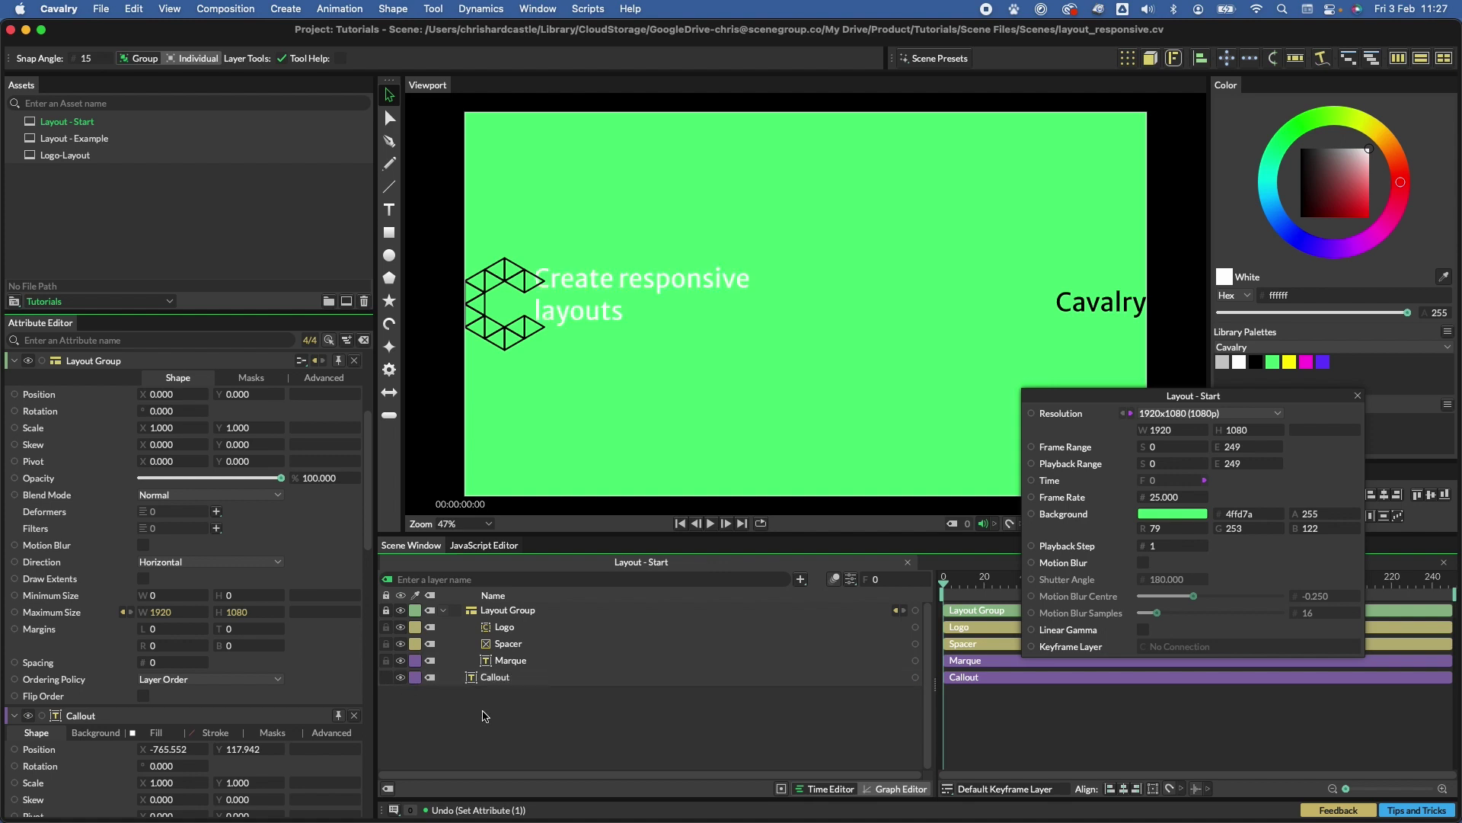
left_click(500, 682)
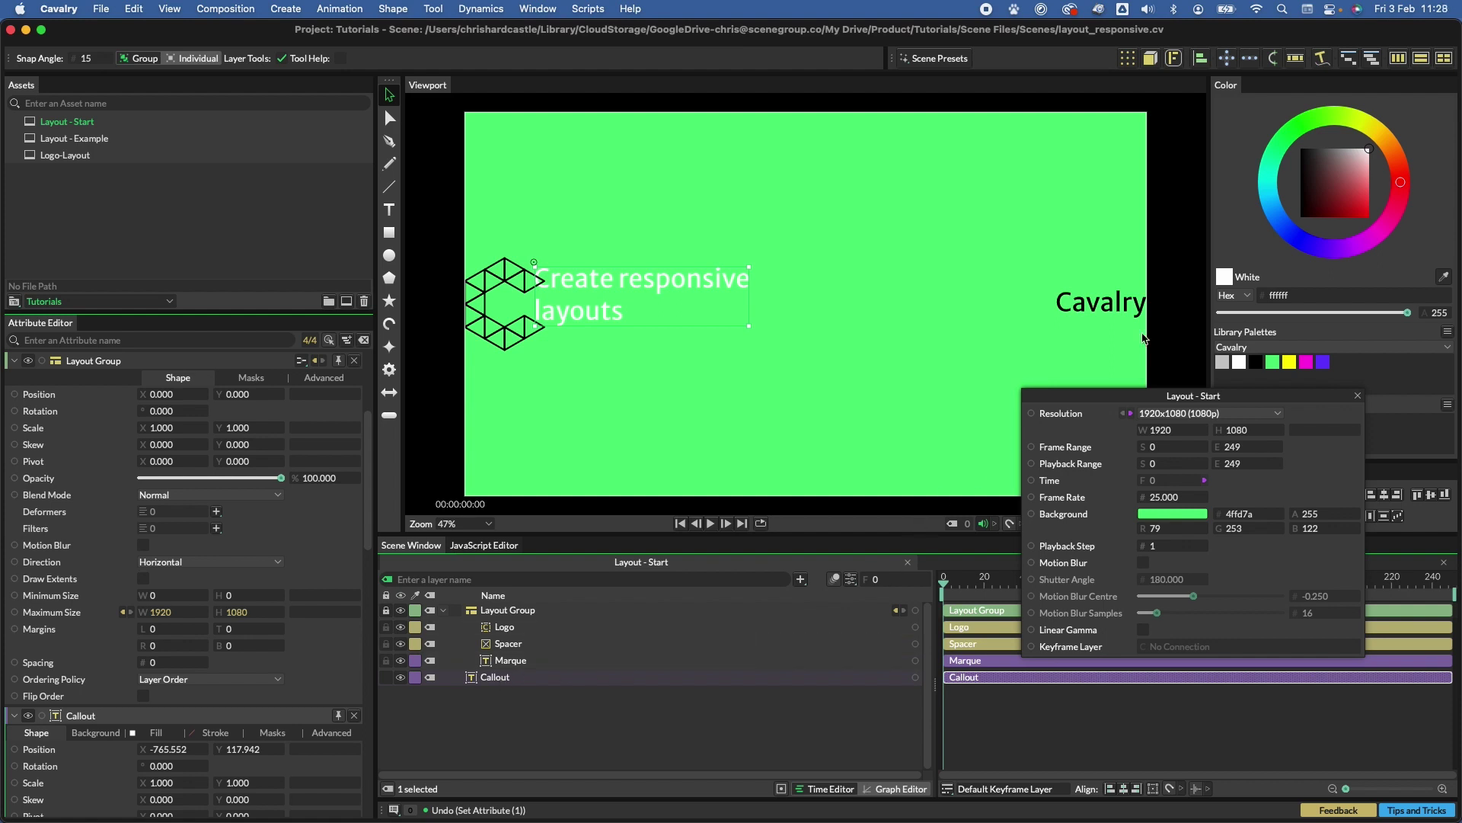
- Wrap Callout in a Horizontal Layout Group and place Spacer 2 beneath it
left_click(1398, 61)
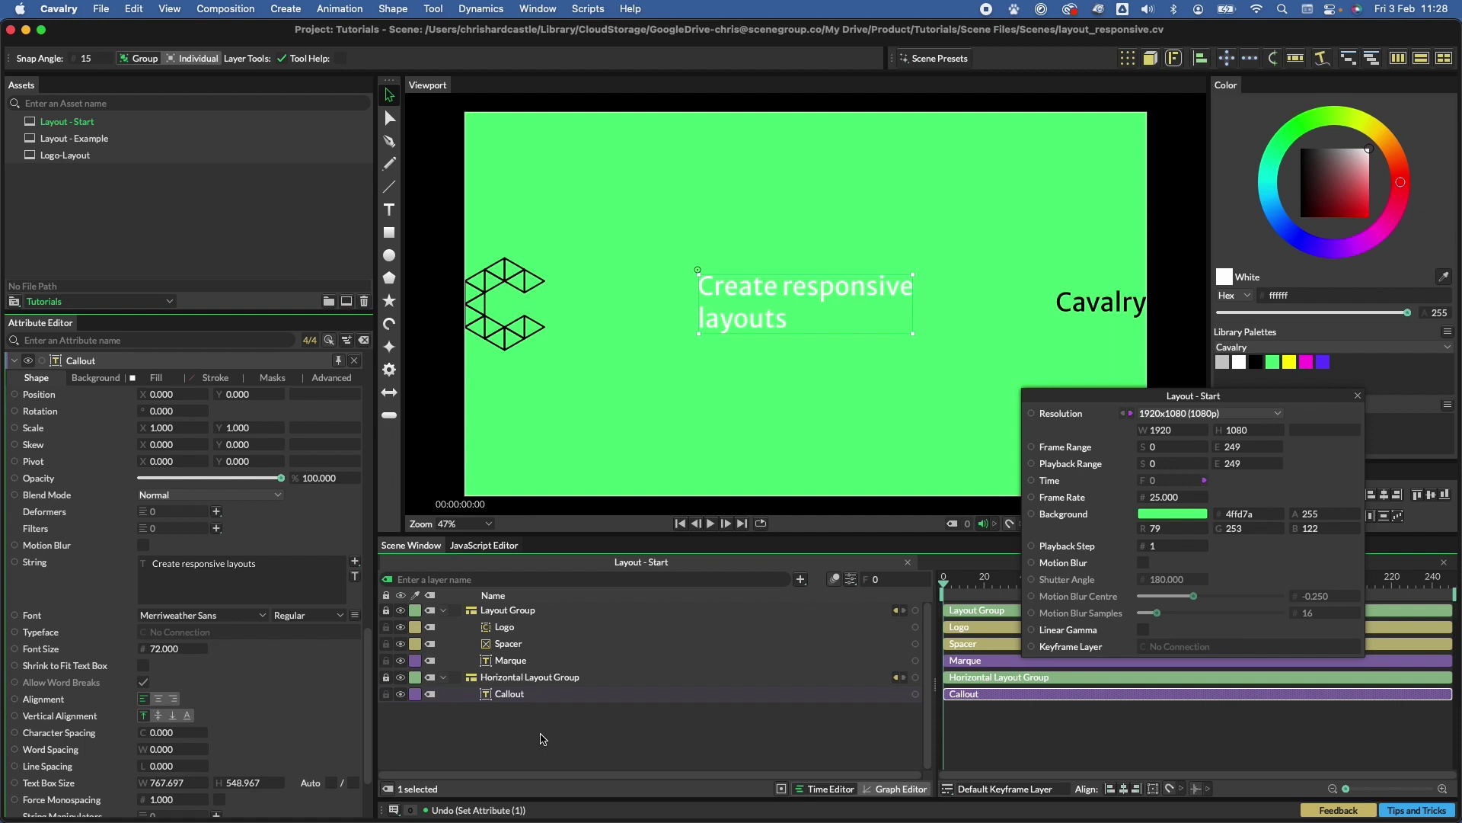
left_click(543, 739)
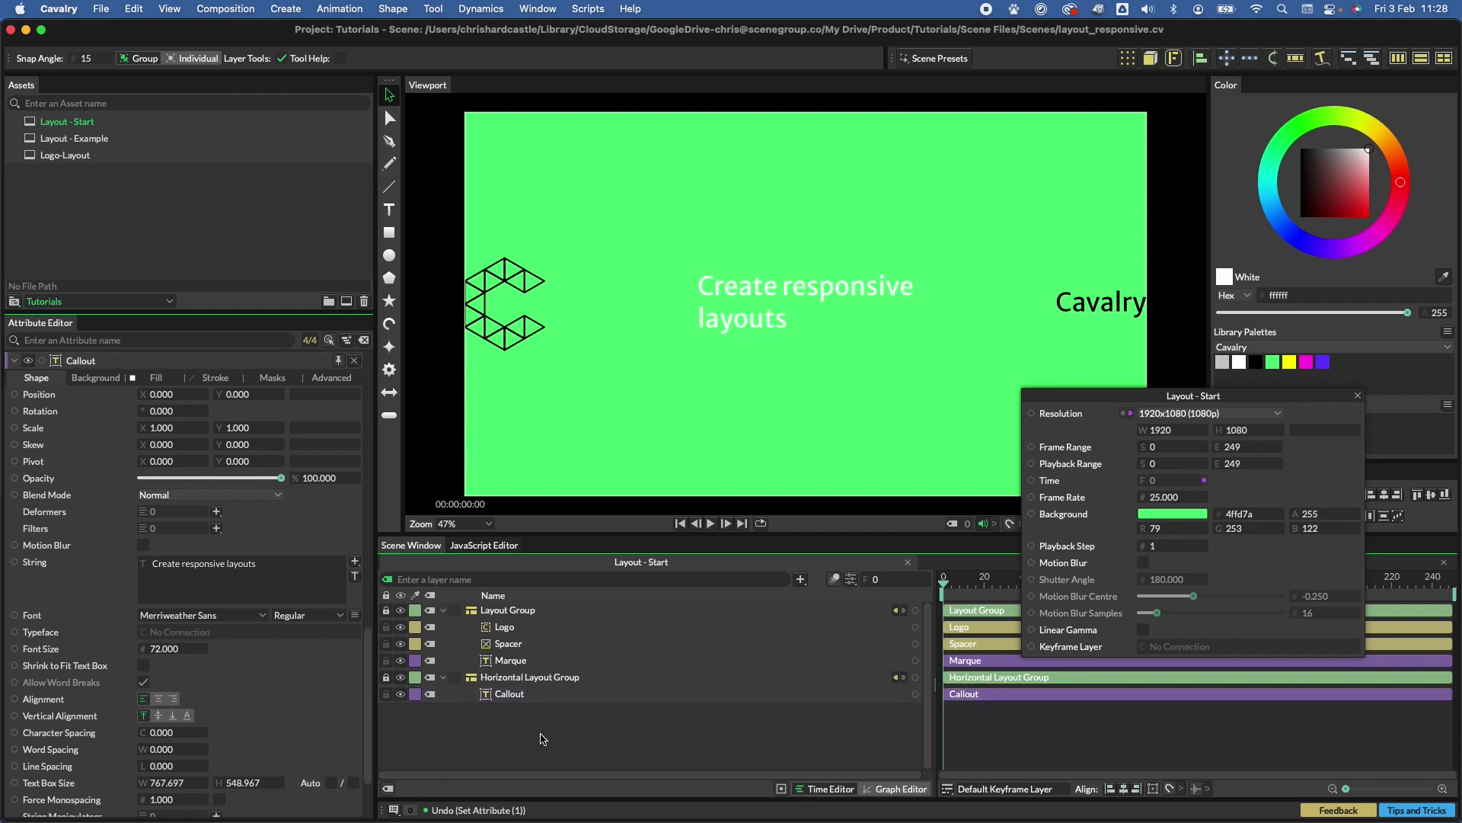
key("Tab")
type("spacer")
key("Return")
left_click_drag(487, 610, 544, 719)
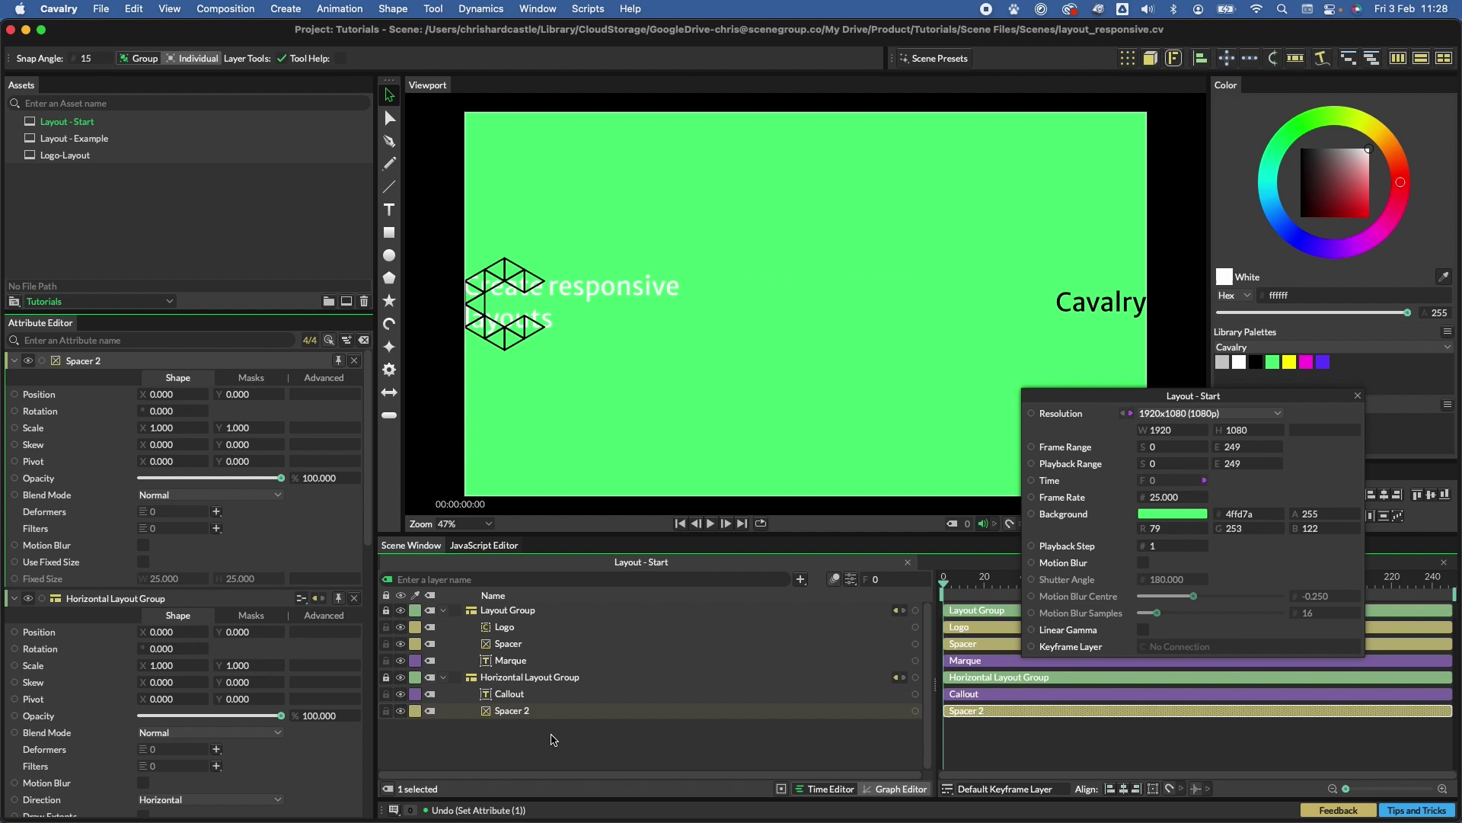
- Test a composition width of 2174, bring it back to 1920, and select the Horizontal Layout Group
double_click(1161, 430)
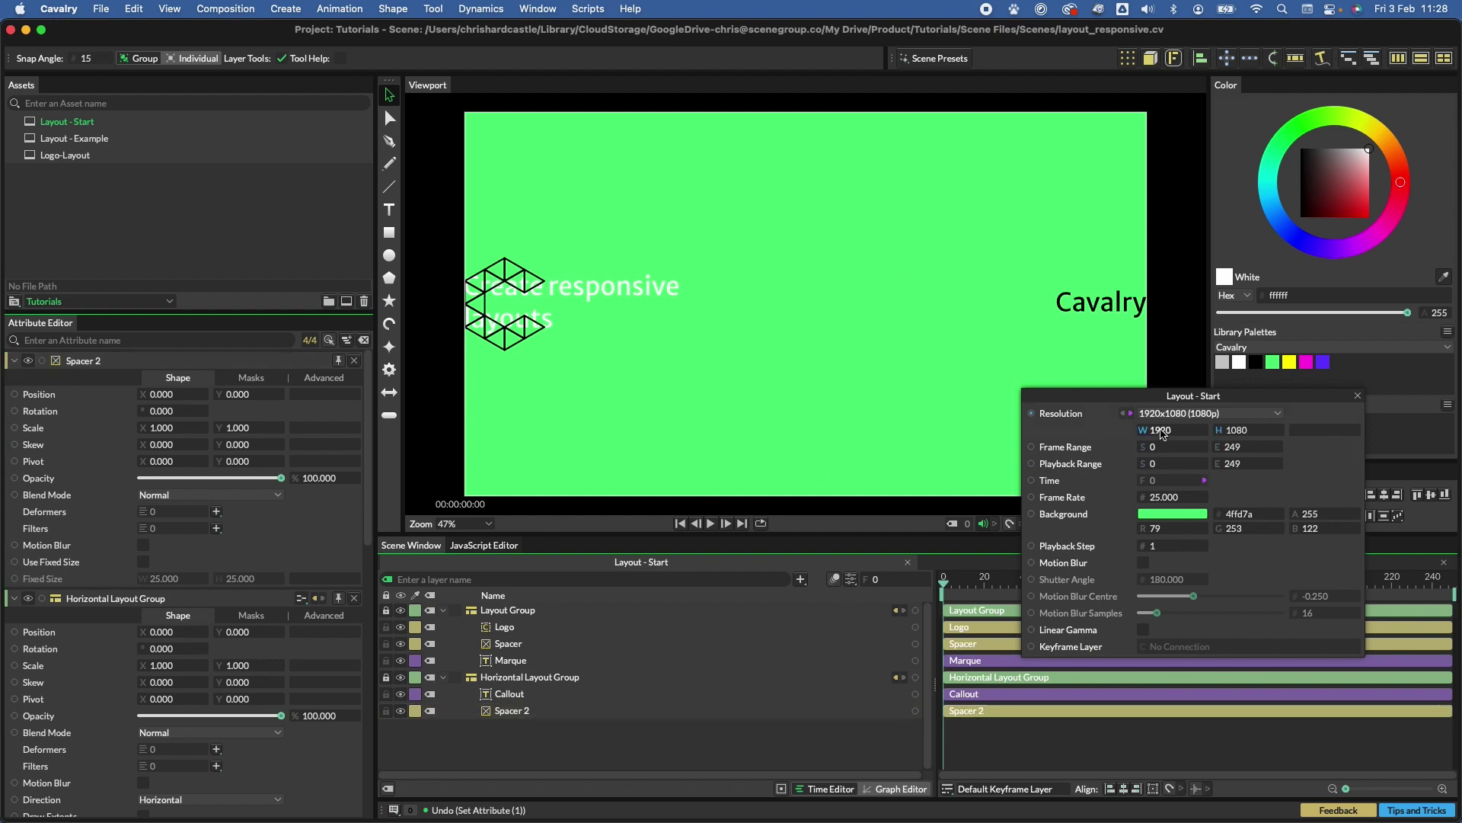
type("2174")
key("Return")
mouse_move(1142, 430)
left_mouse_down()
mouse_move(1125, 437)
mouse_move(1140, 446)
left_mouse_up()
left_click(542, 678)
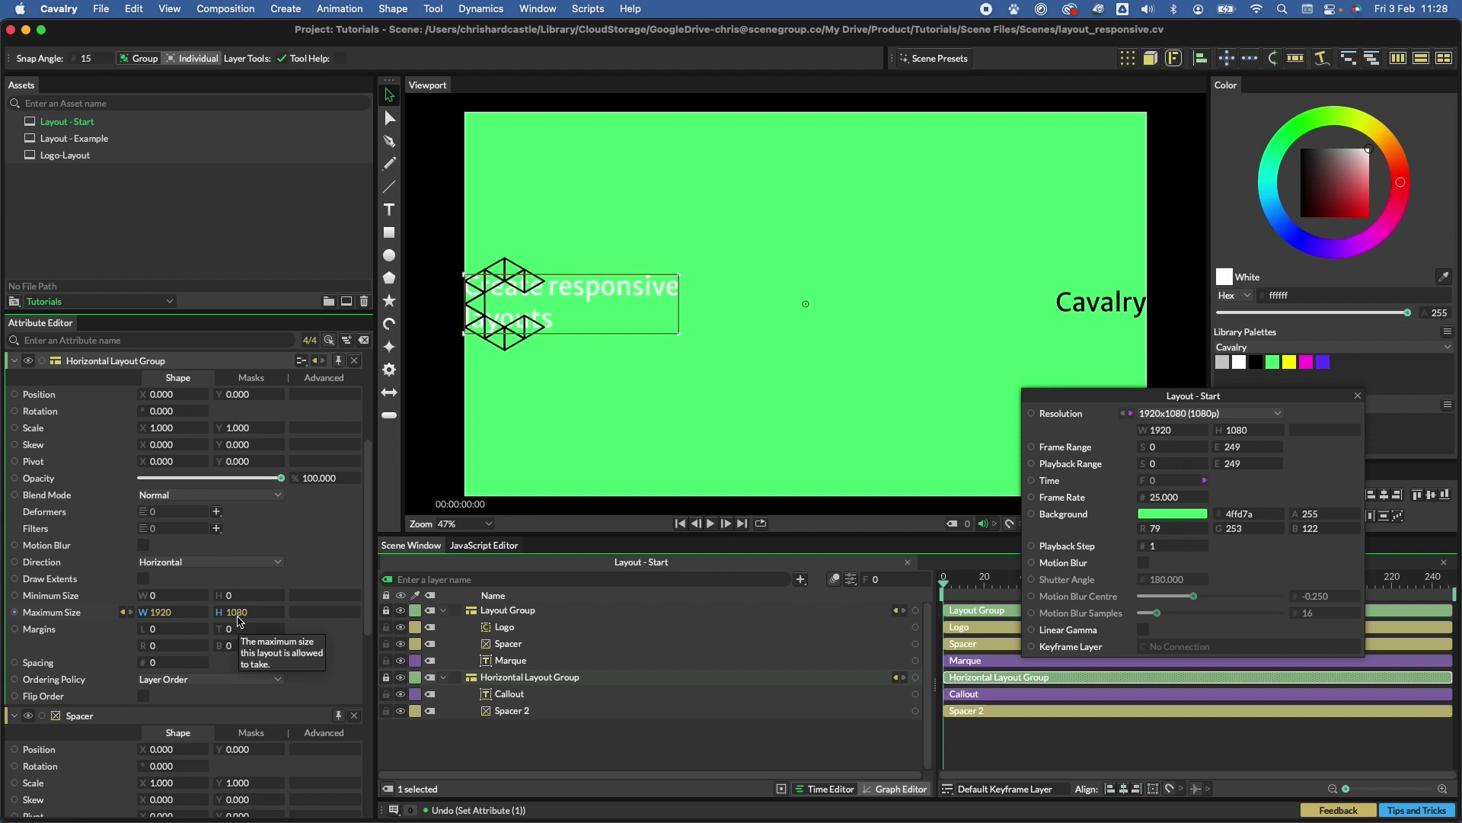
- Link the composition width to the Horizontal Layout Group's Maximum Size, with maximum height 702
left_click(125, 614)
left_click(455, 610)
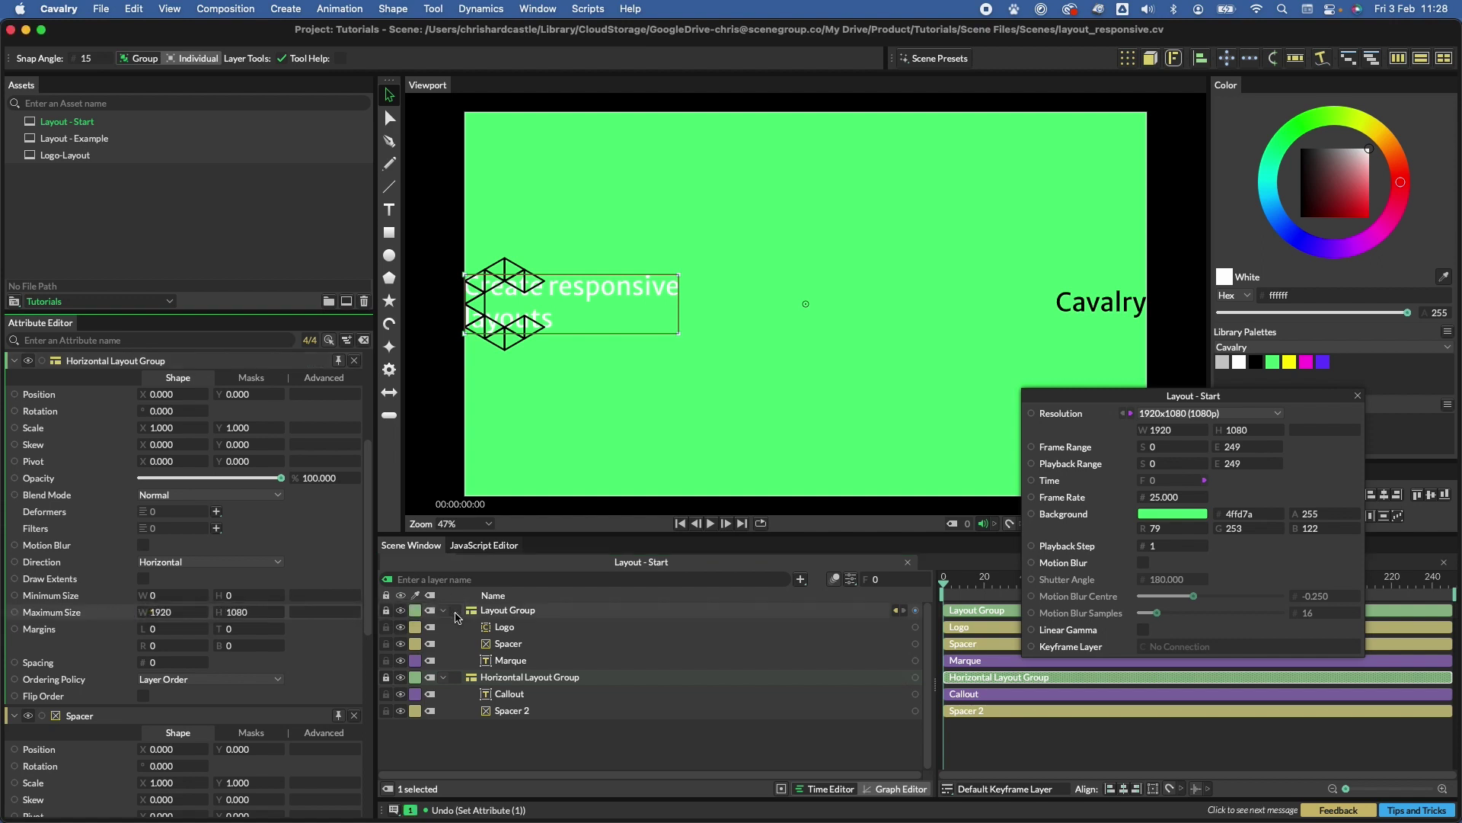
left_click_drag(1142, 429, 163, 612)
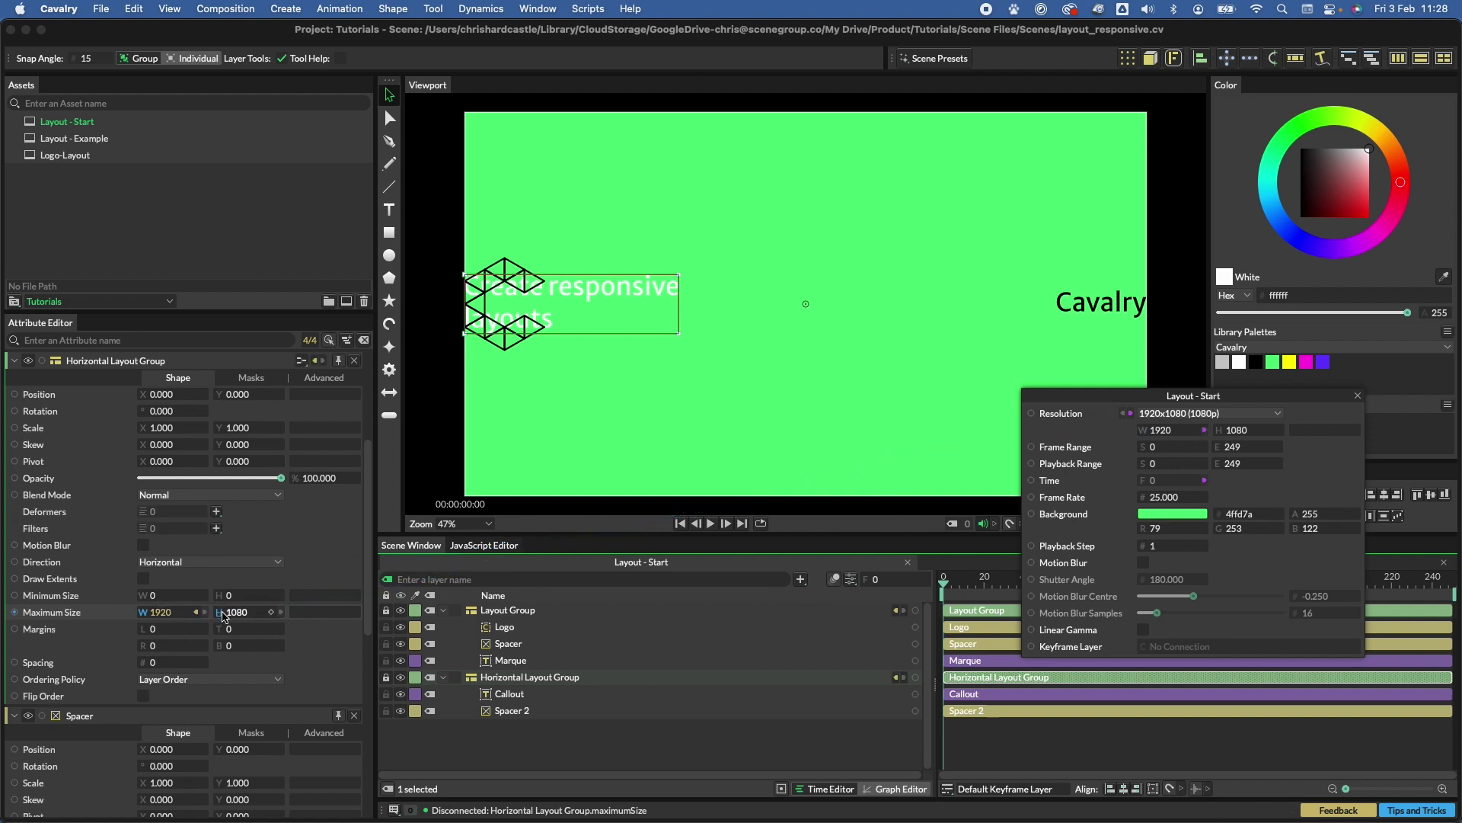
double_click(246, 612)
type("702")
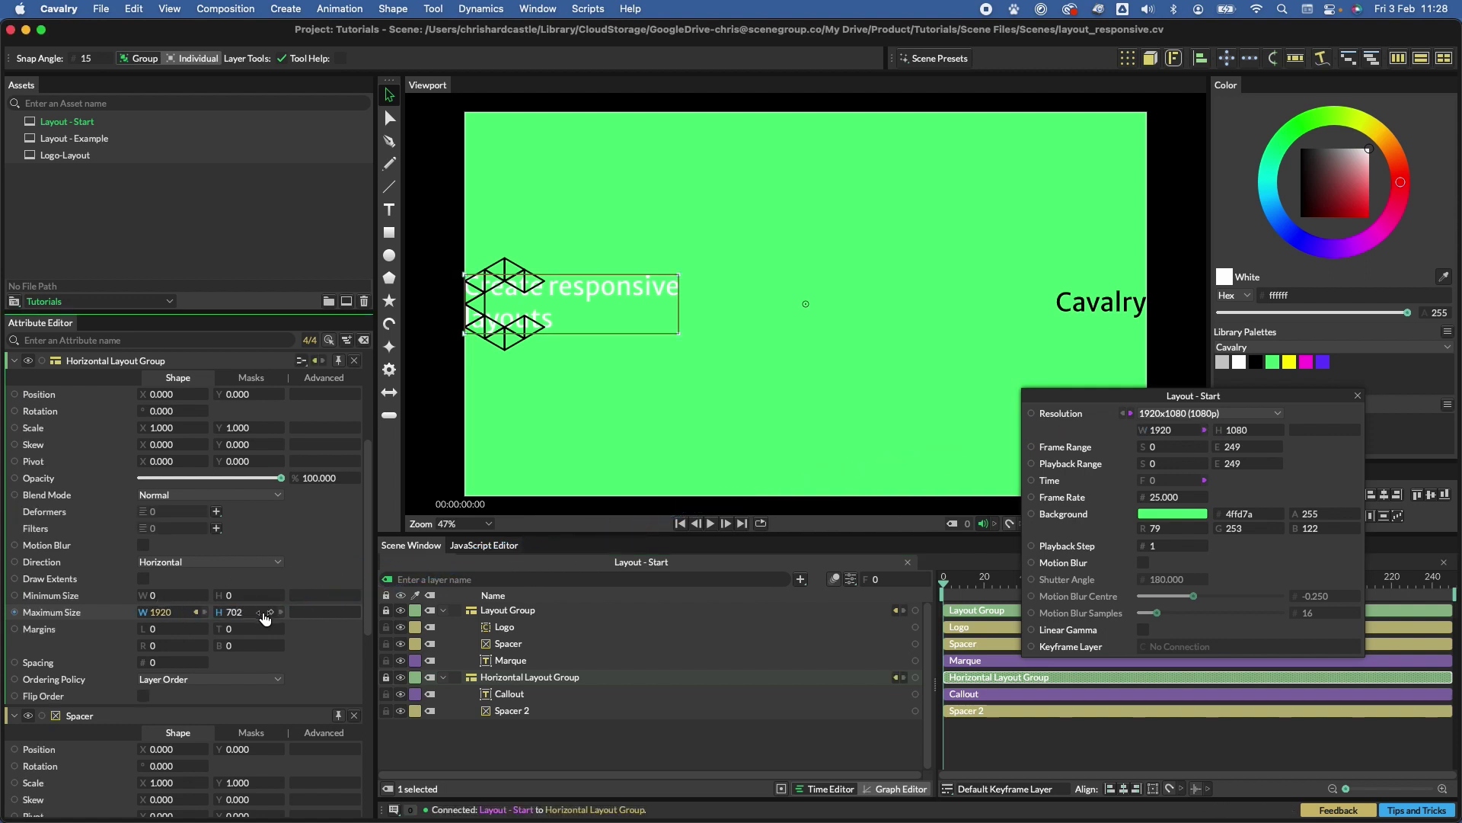
key("Return")
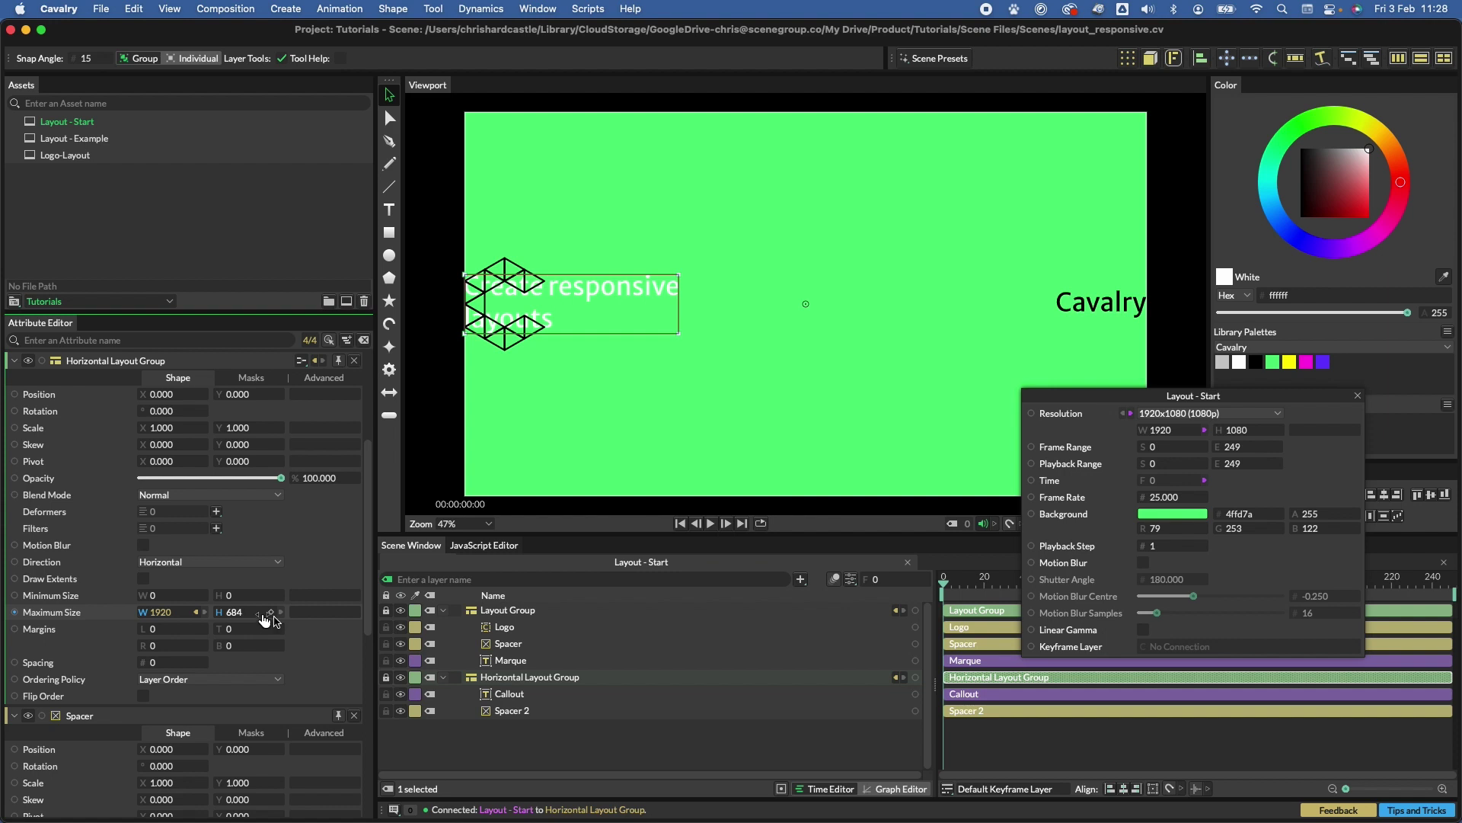
- Link the composition width to Layout Group's Maximum Size instead of the resolution
left_click(524, 613)
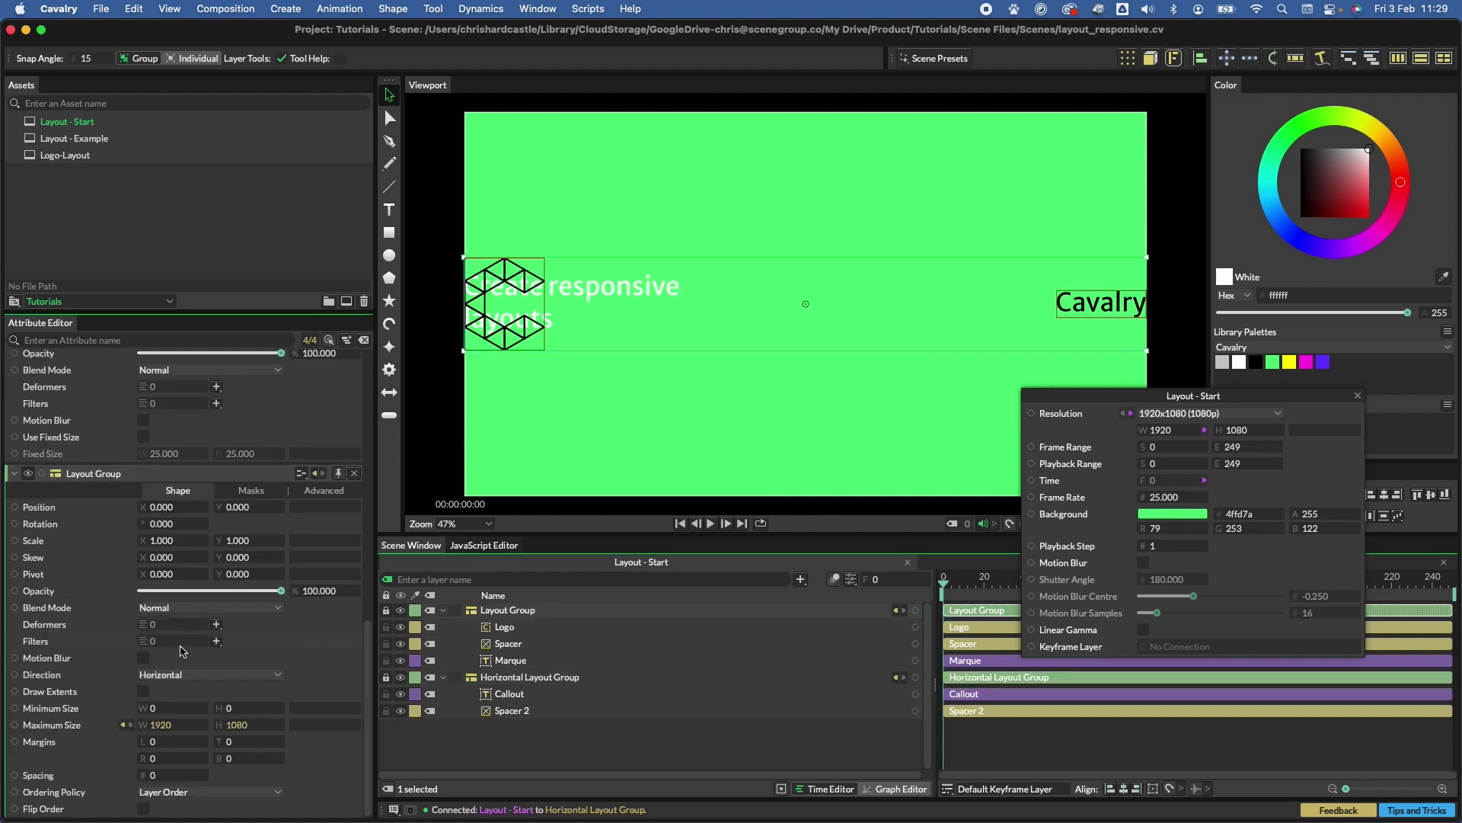
left_click(123, 728)
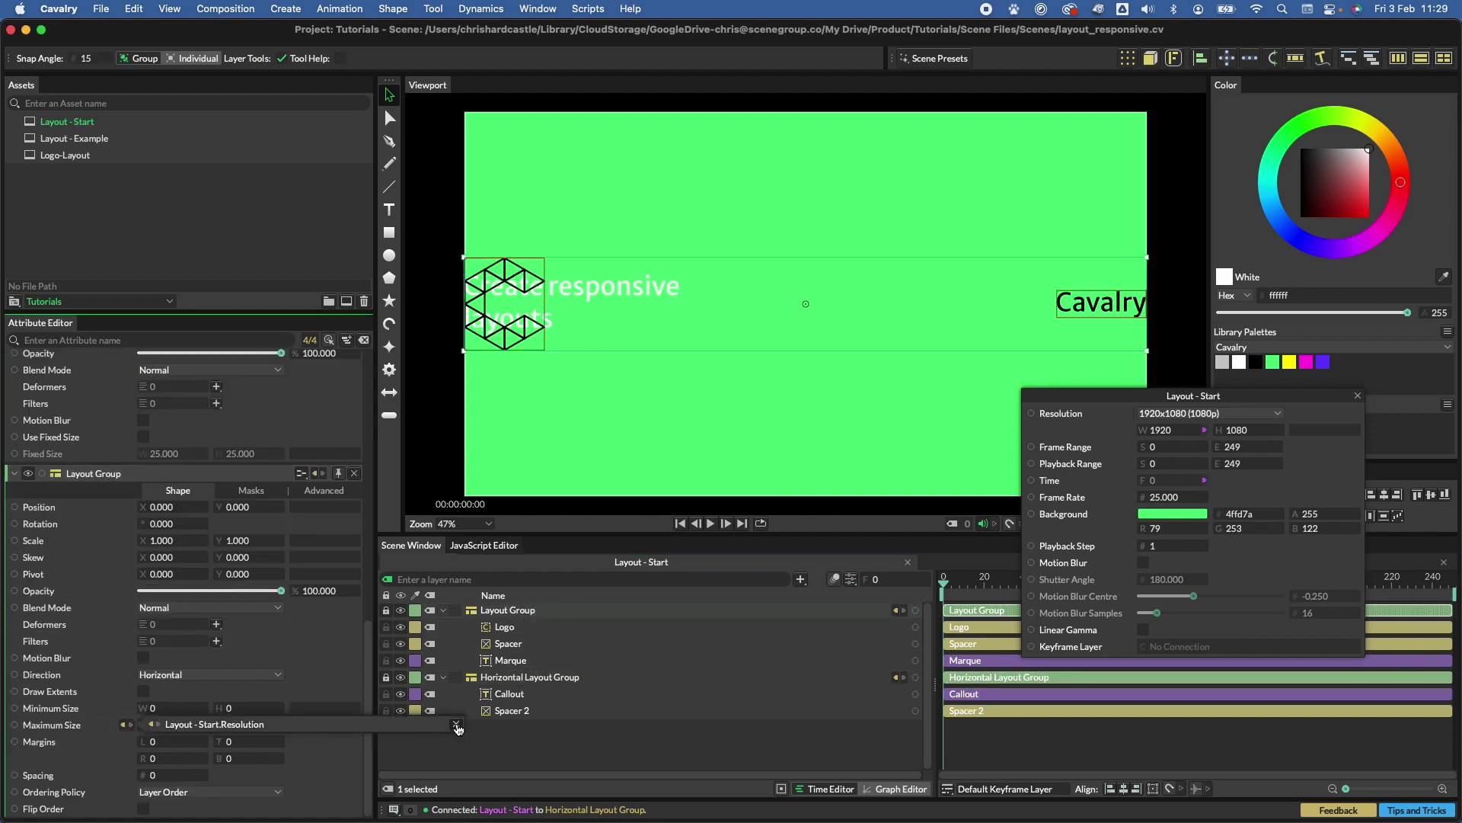
left_click(459, 729)
left_click_drag(1132, 435, 187, 730)
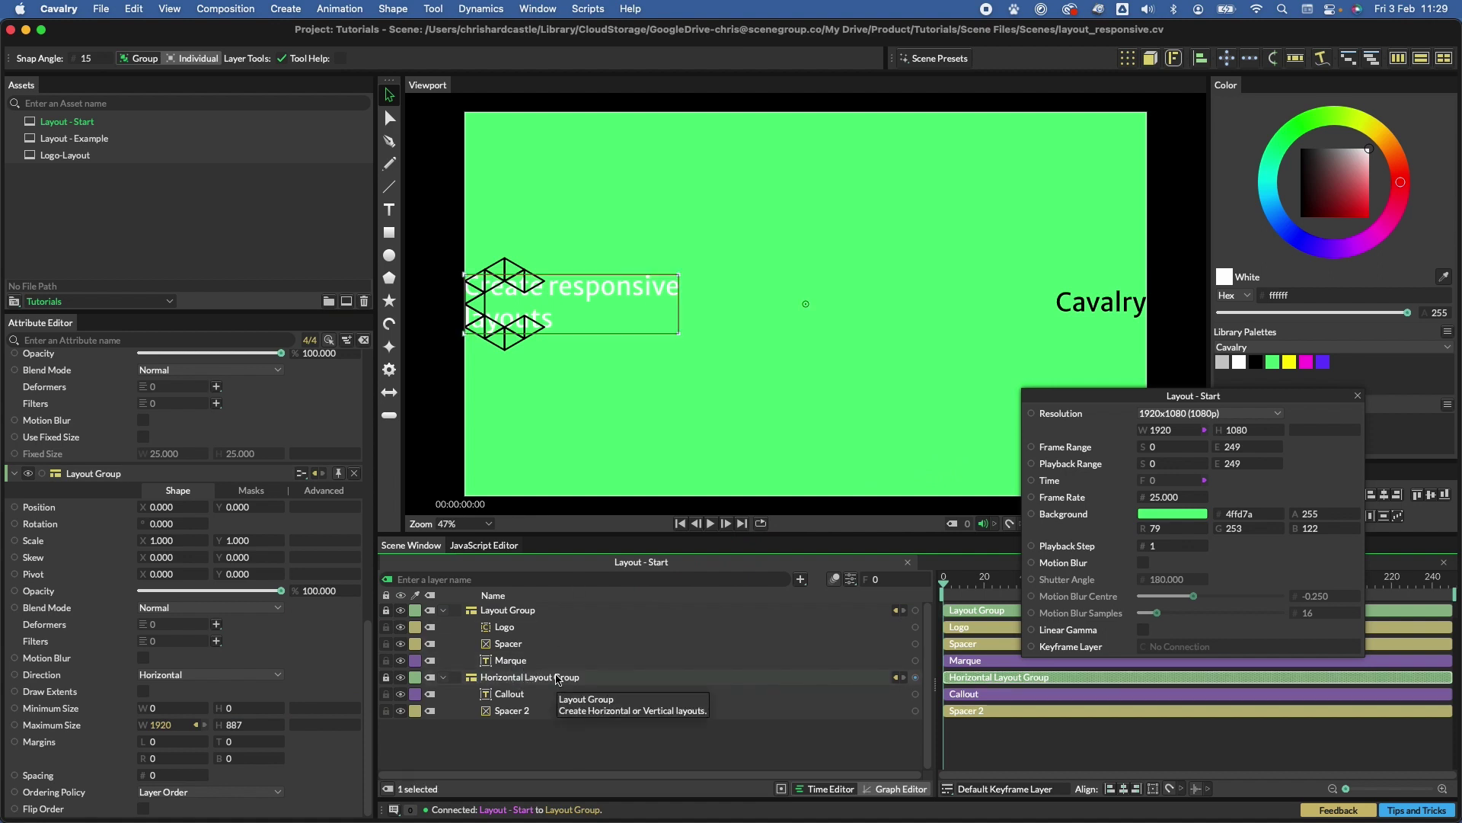
- Set Vertical Layout Alignment to Top on Logo and Marque
left_click(516, 628)
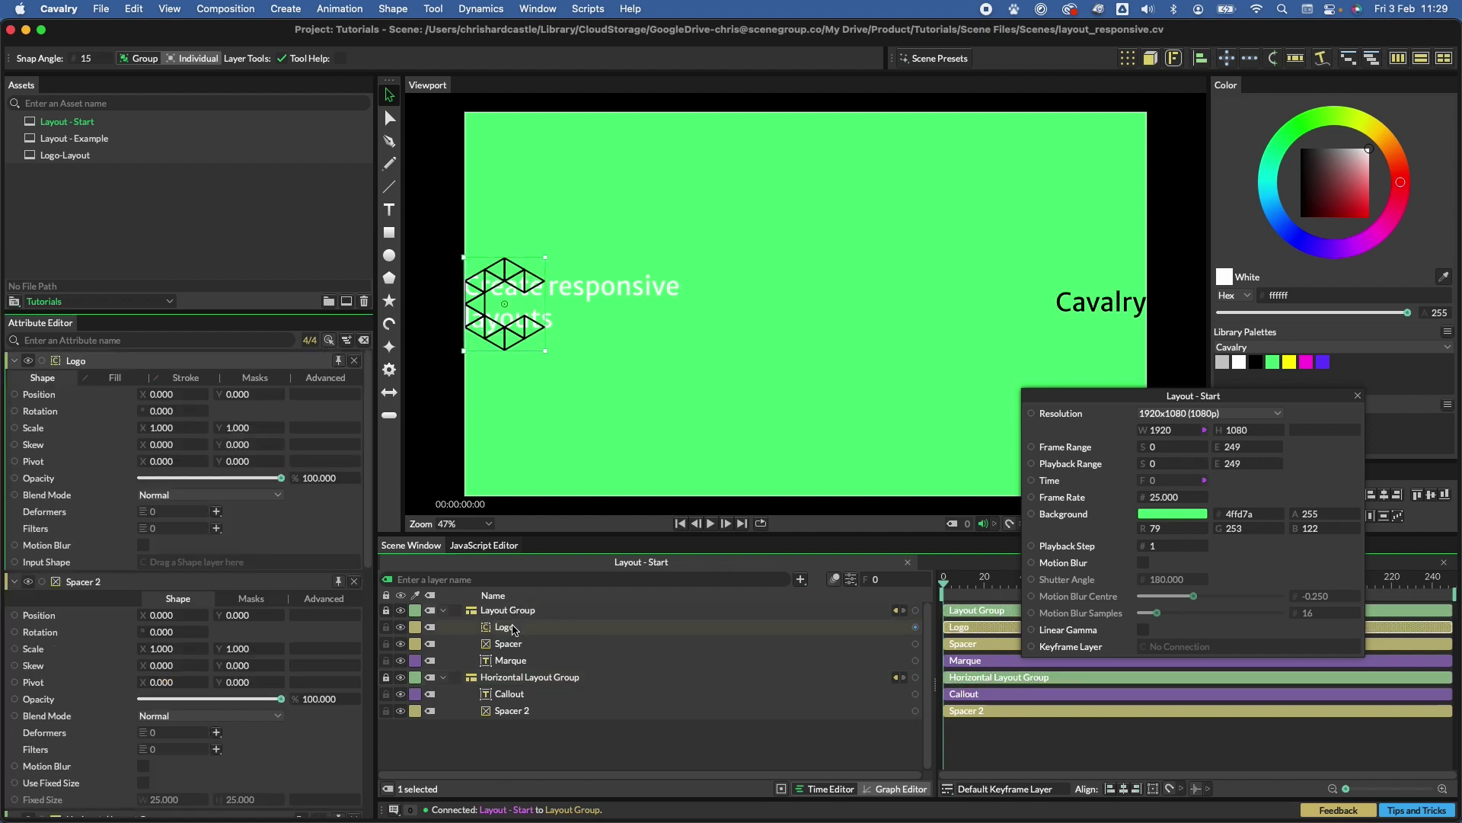
left_click(335, 379)
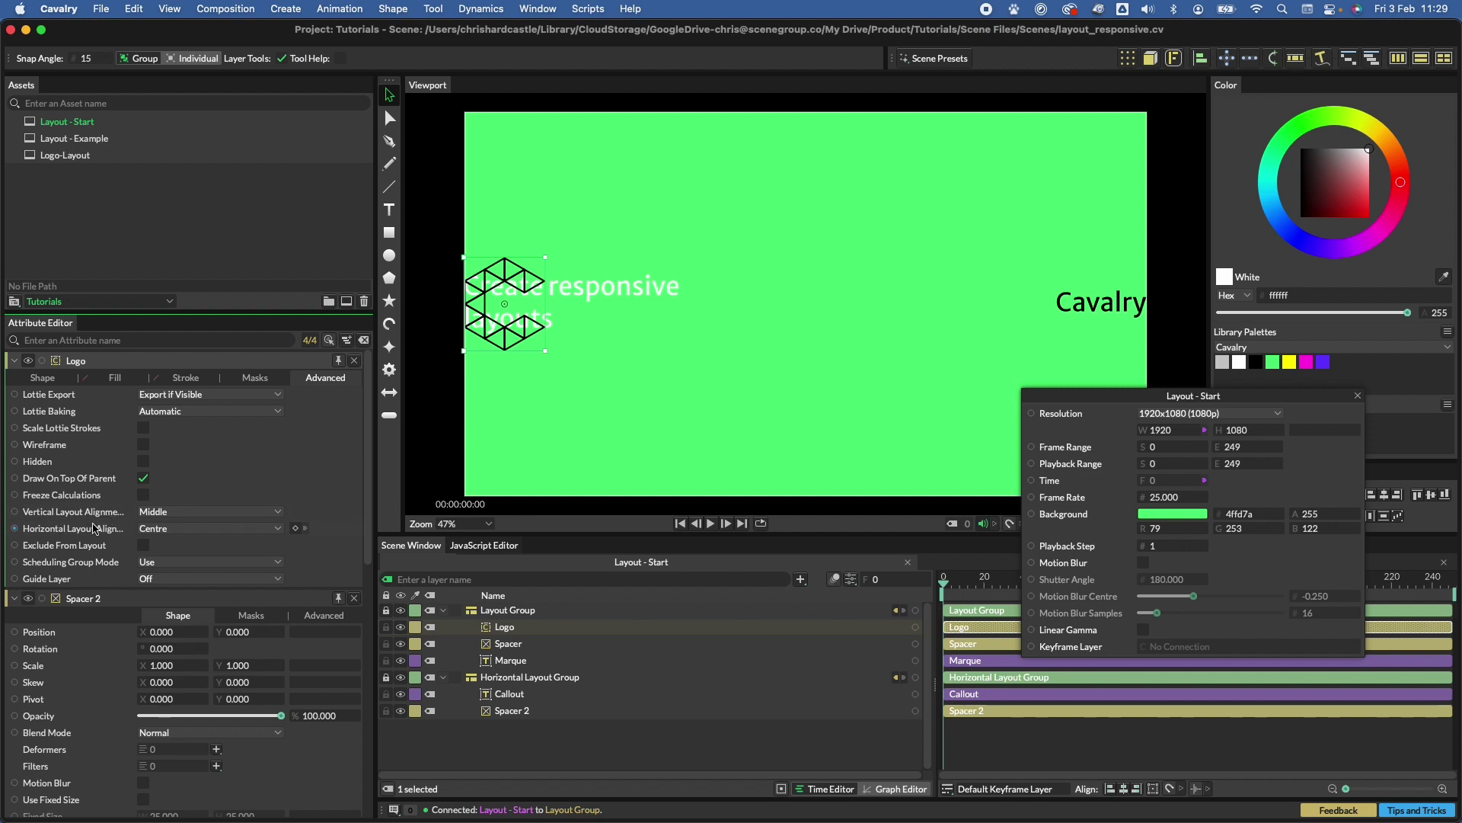
left_click(205, 511)
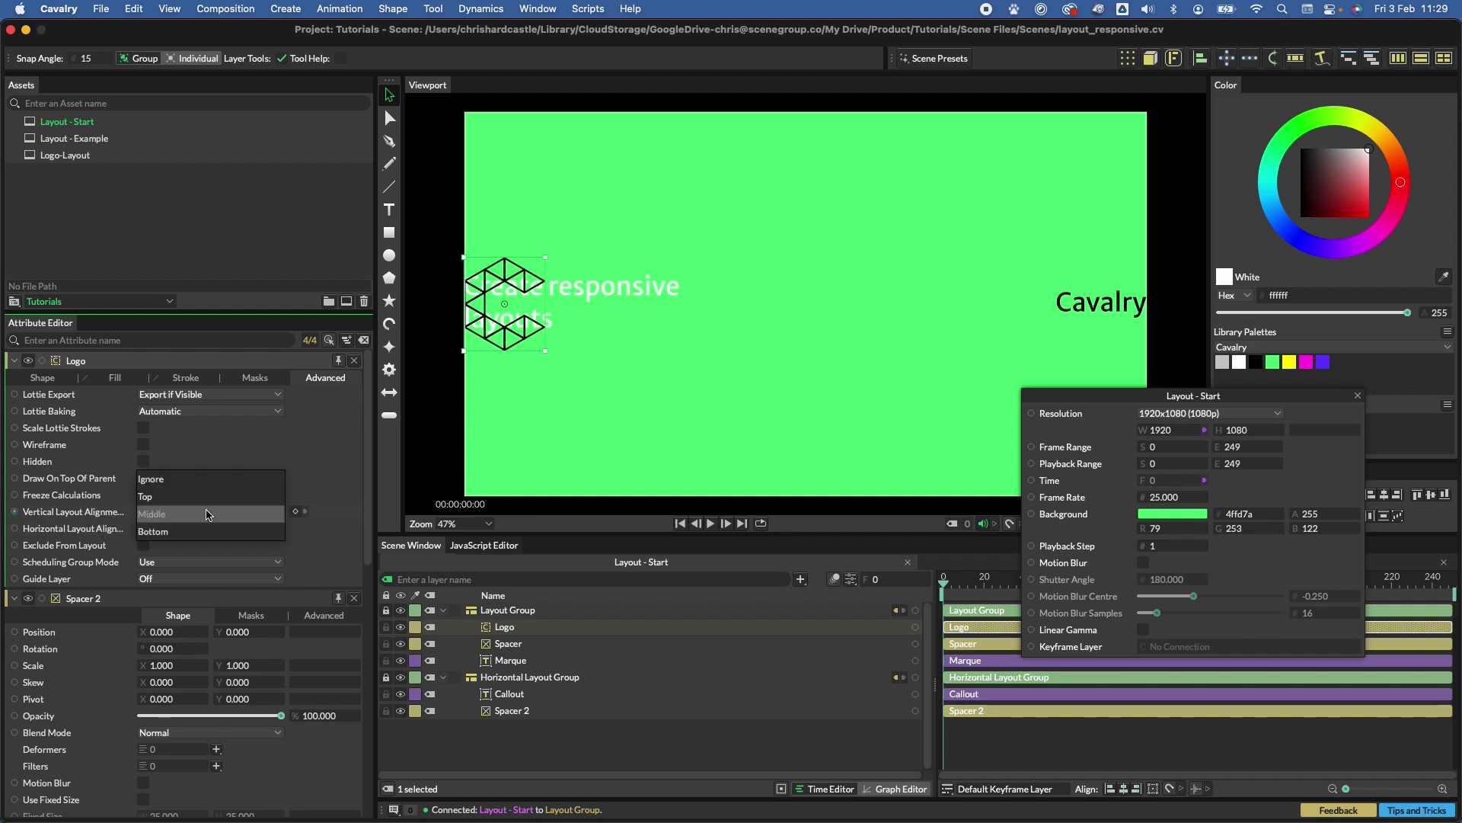
left_click(203, 499)
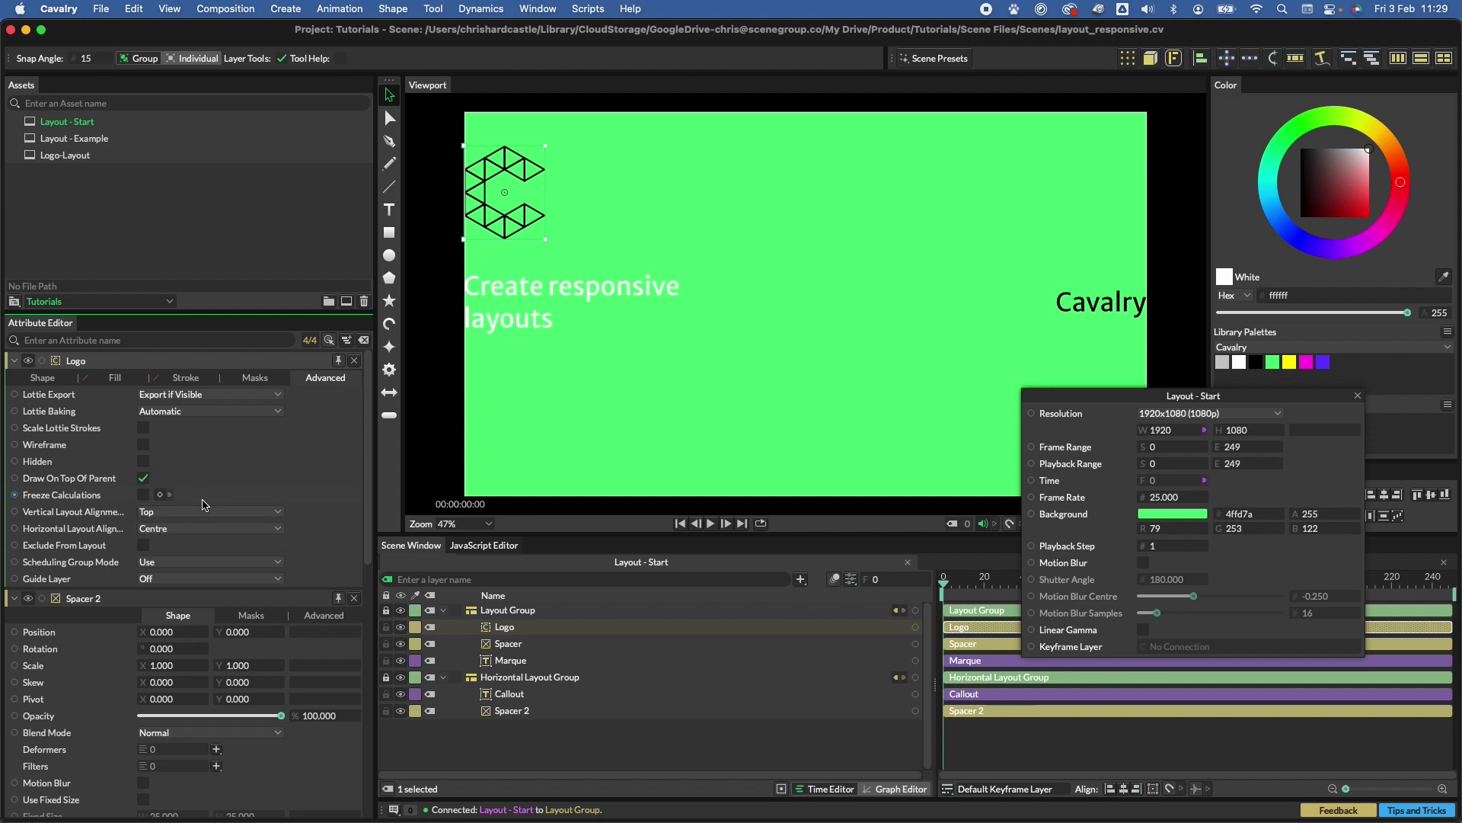
left_click(517, 662)
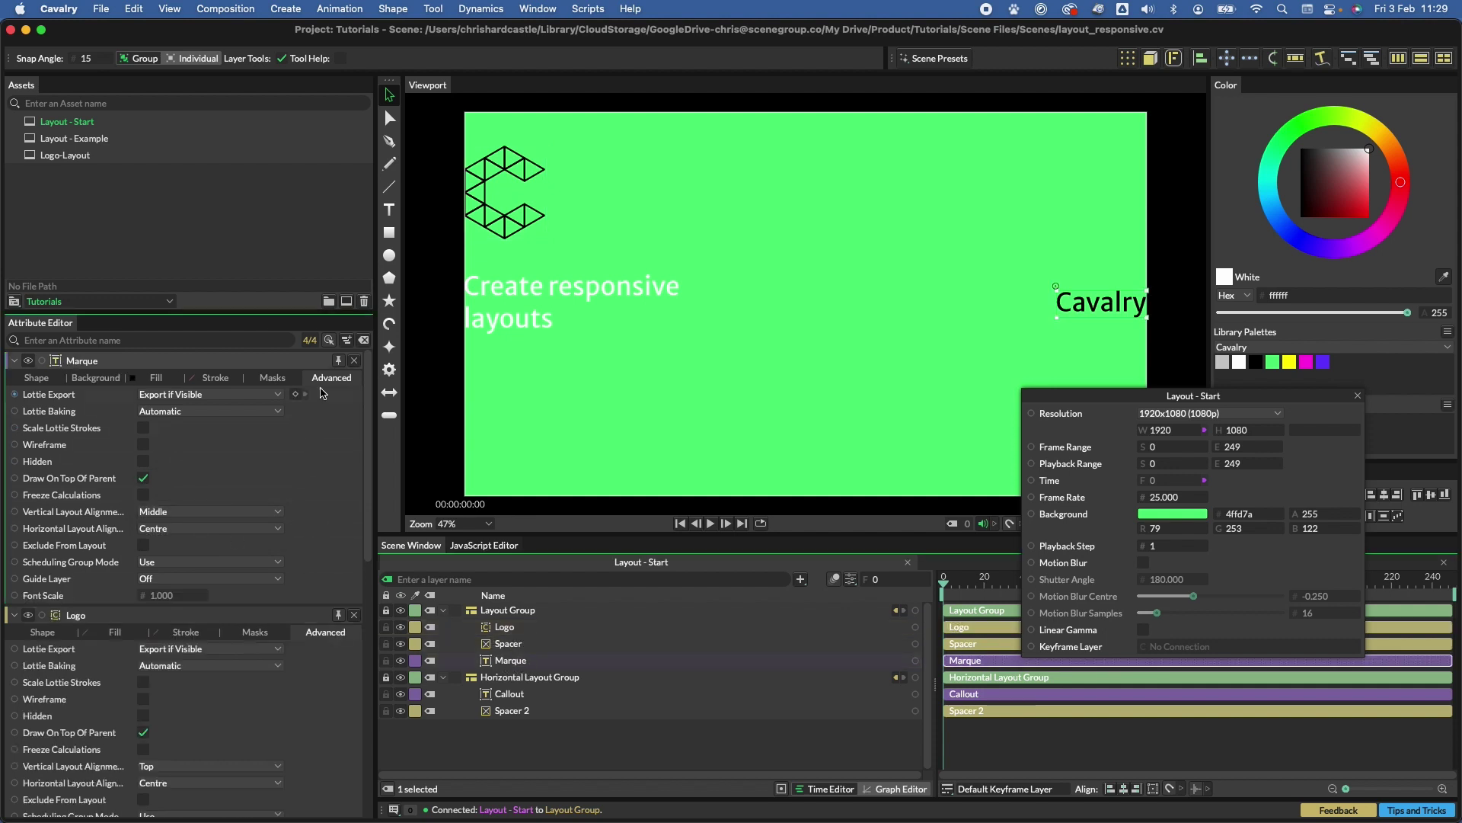
left_click(175, 512)
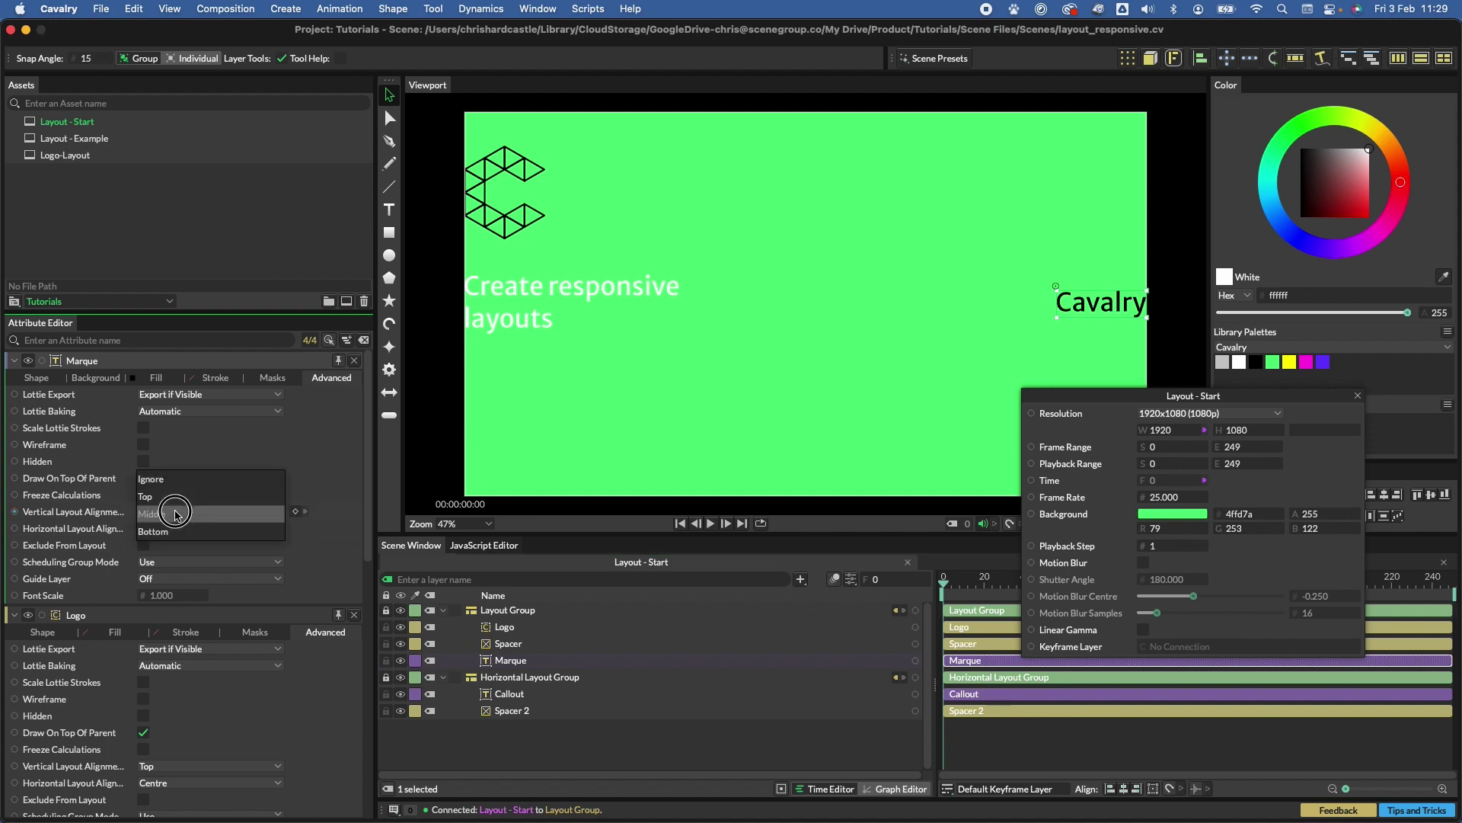
left_click(177, 495)
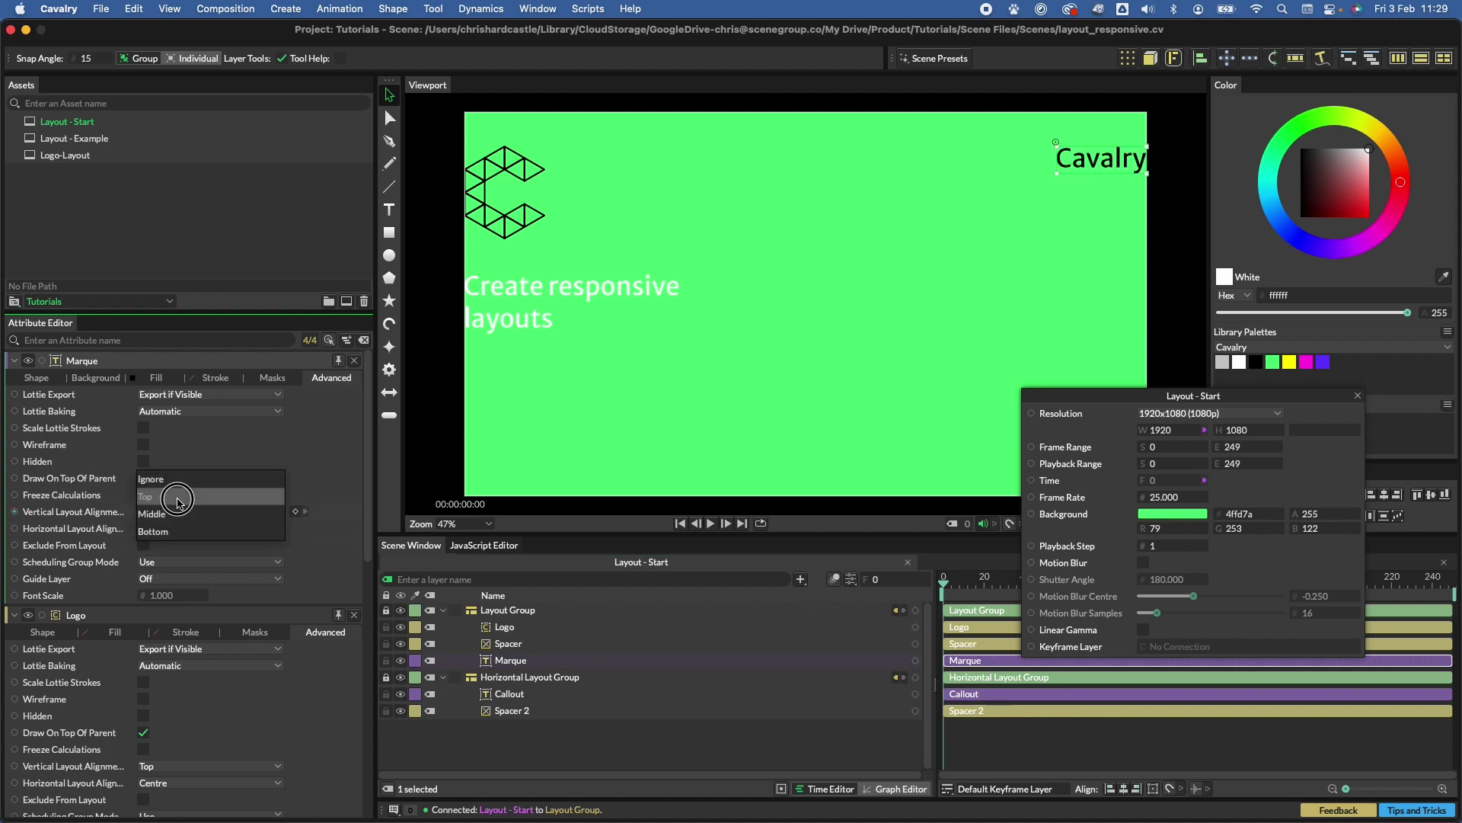
left_click(444, 390)
- Set Callout's Vertical Layout Alignment to Bottom
left_click(511, 695)
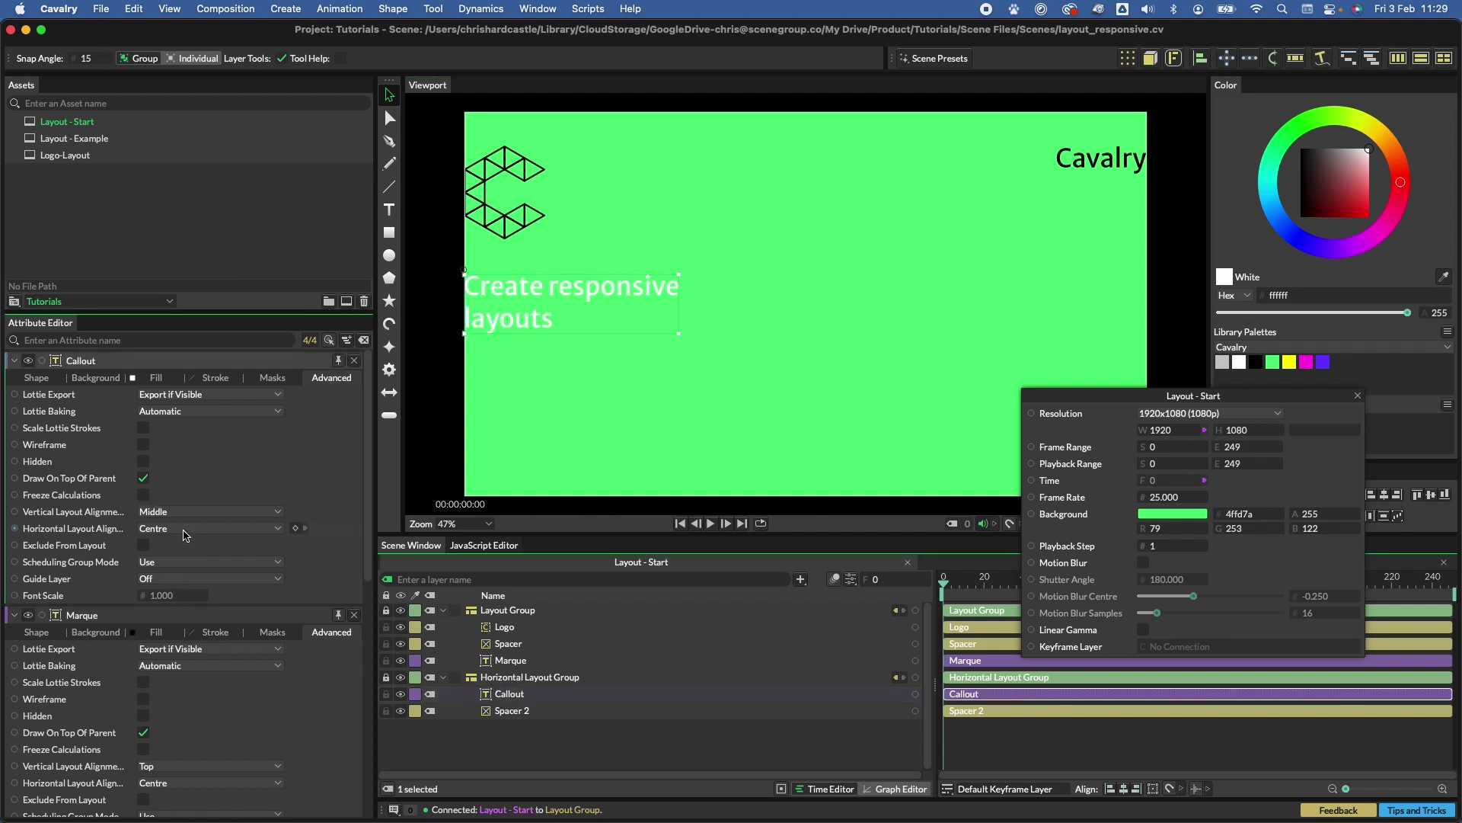
left_click(182, 512)
left_click(181, 529)
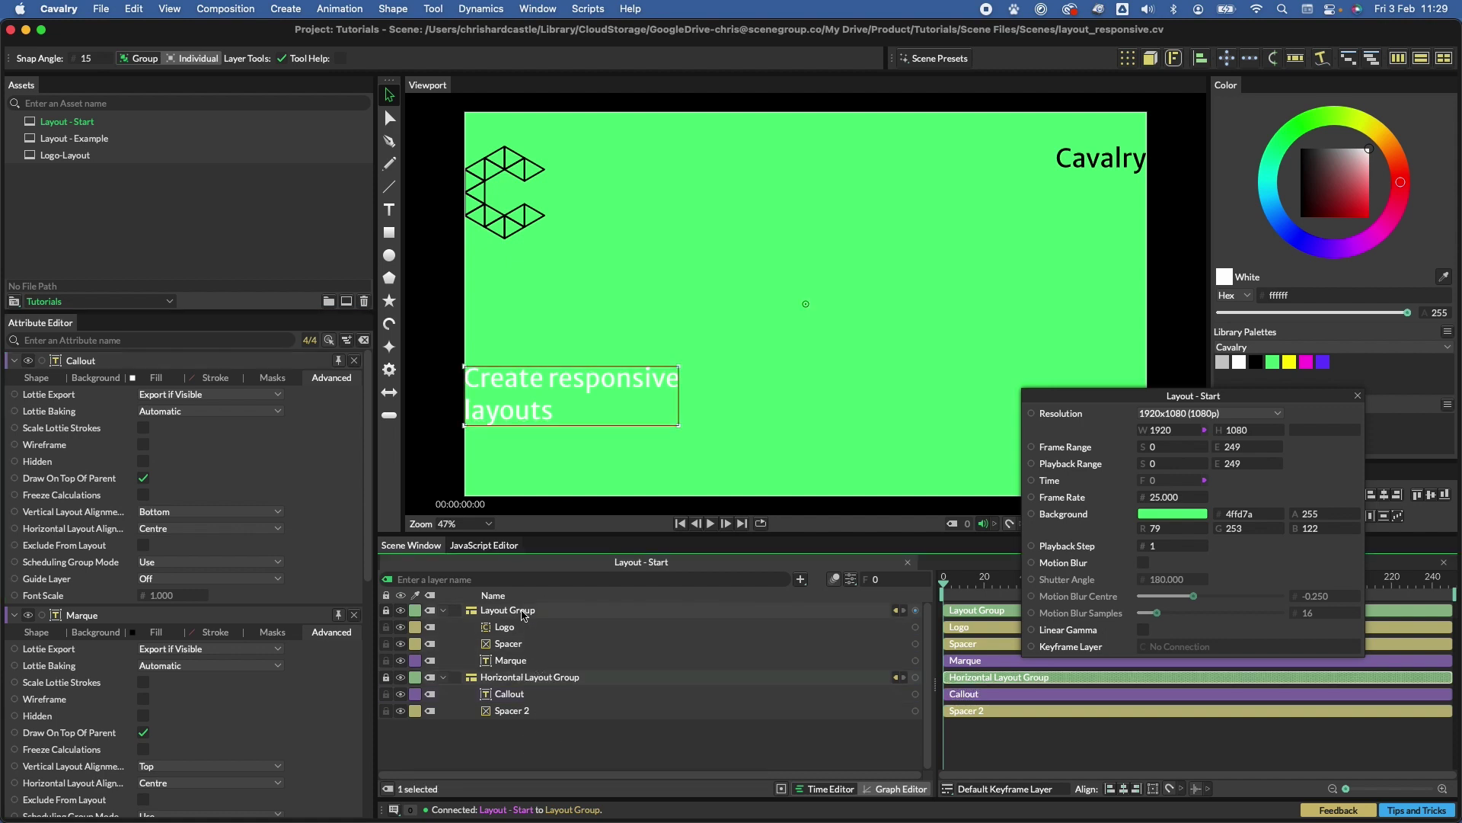
- Collapse Layout Group and Horizontal Layout Group, then wrap both in a new Vertical Layout Group
left_click(444, 678)
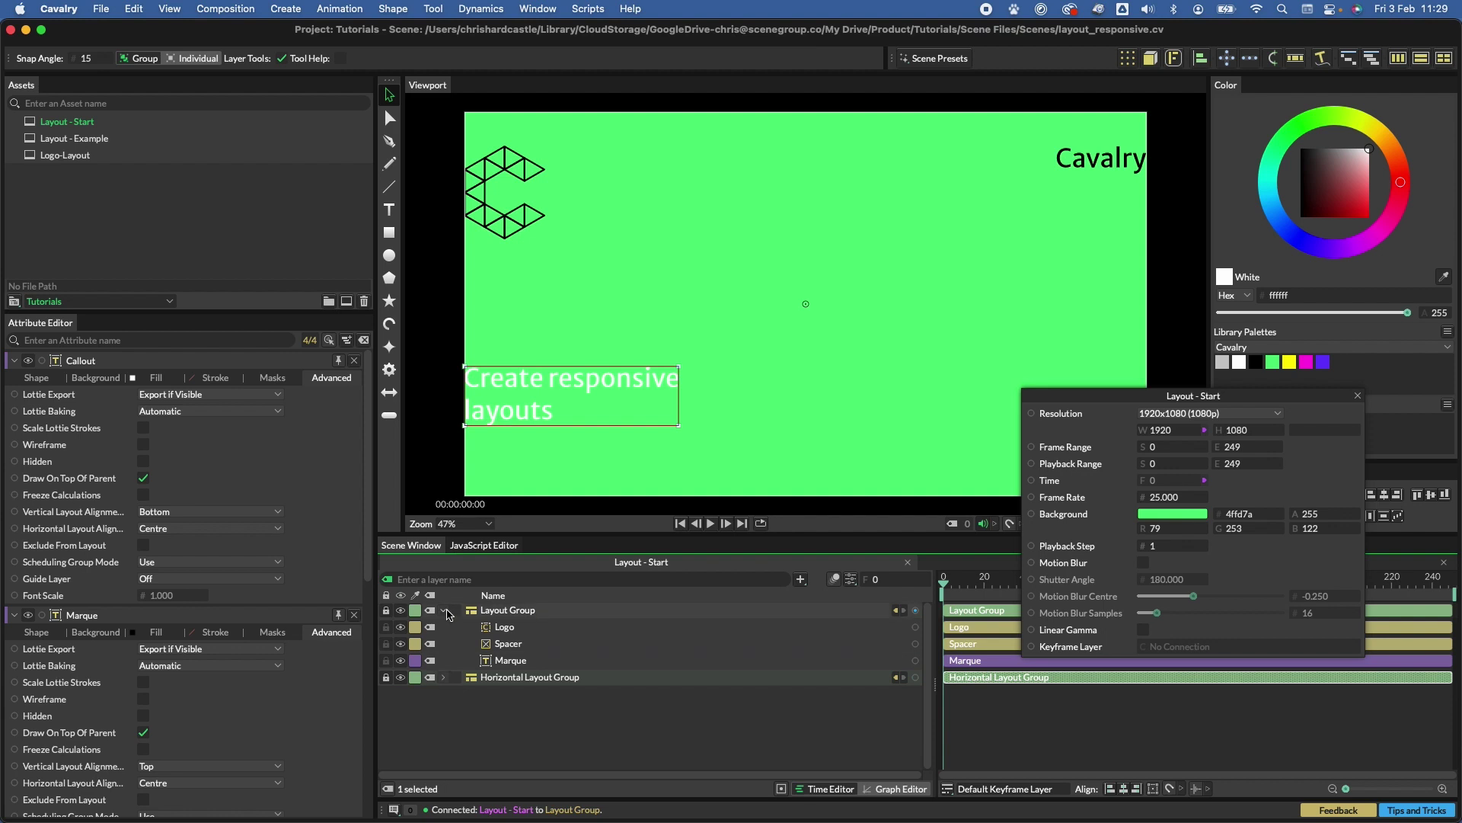
left_click(445, 611)
left_click(531, 667)
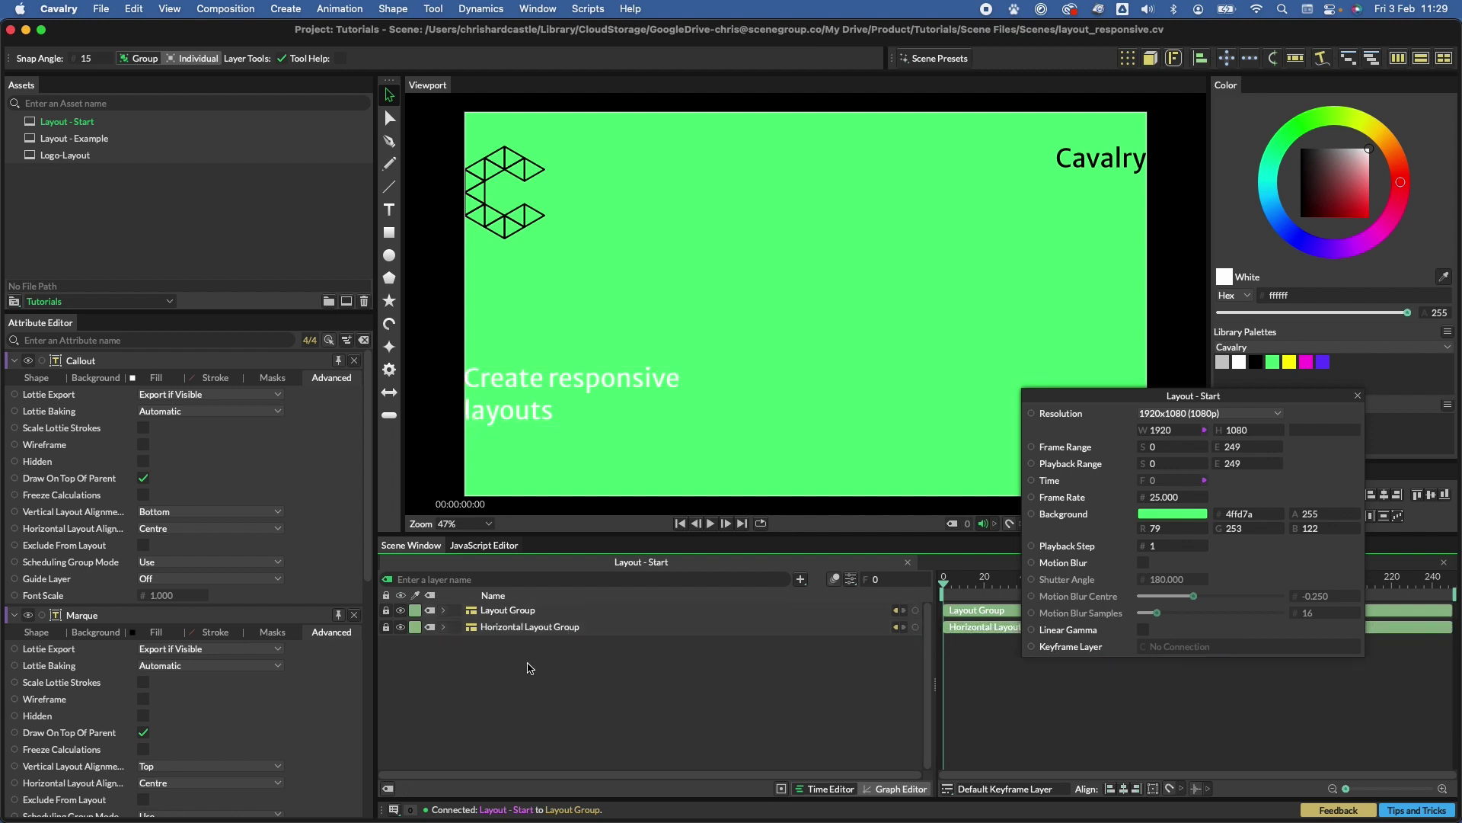
left_click(524, 625)
left_click(526, 628, "shift")
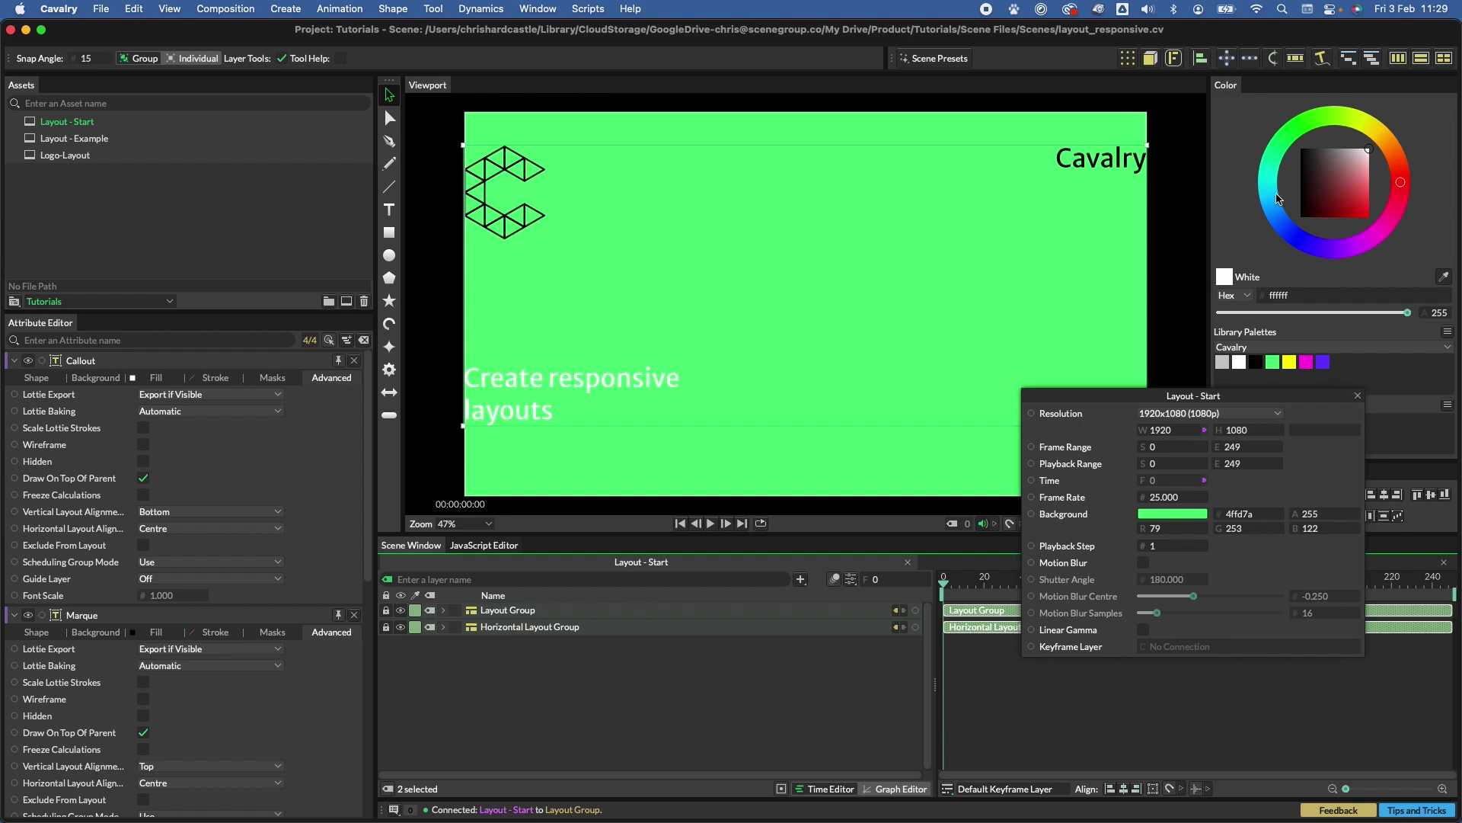
left_click(1422, 58)
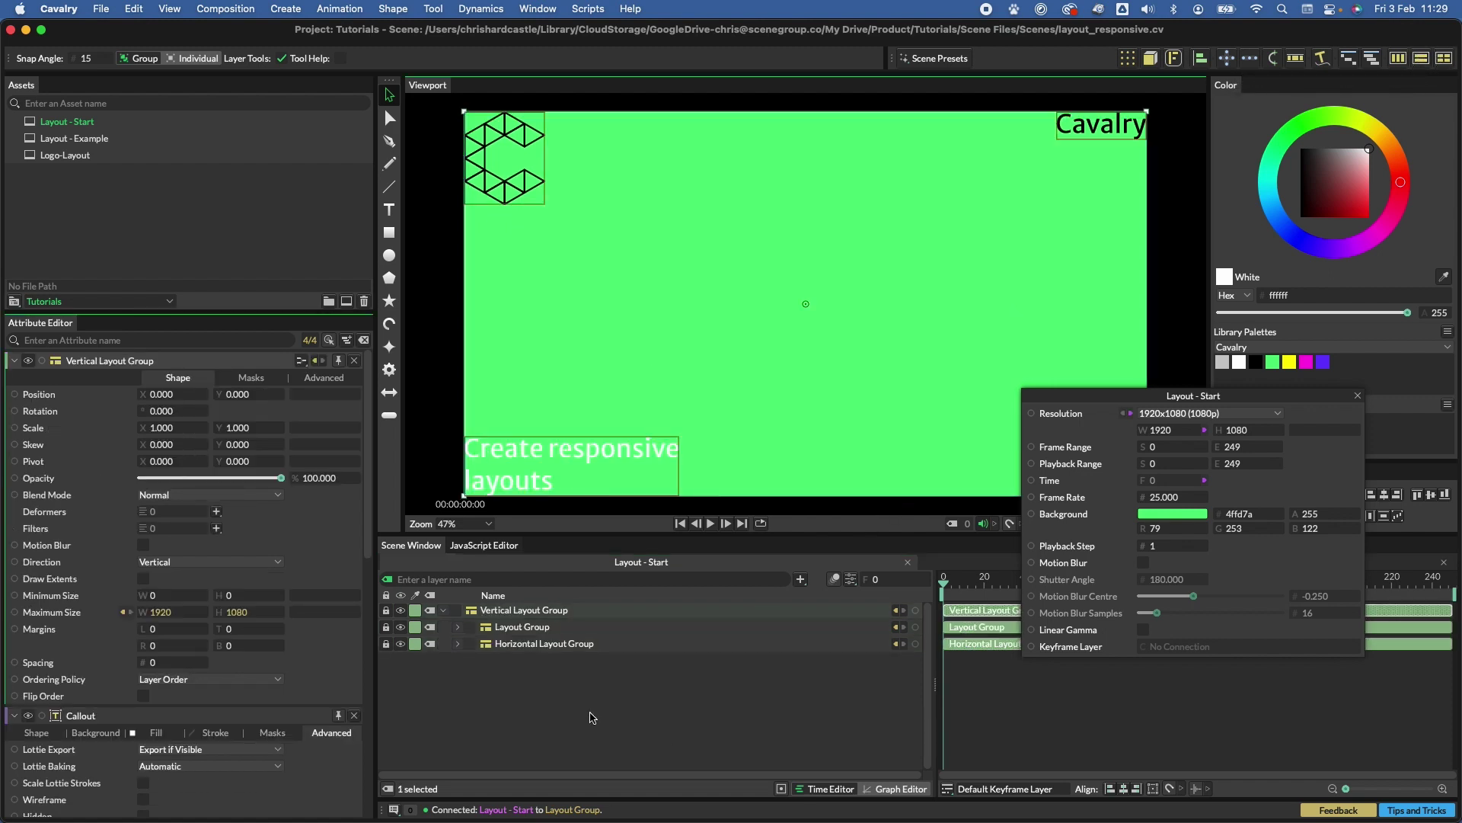
left_click(640, 673)
left_click_drag(1286, 399, 1242, 524)
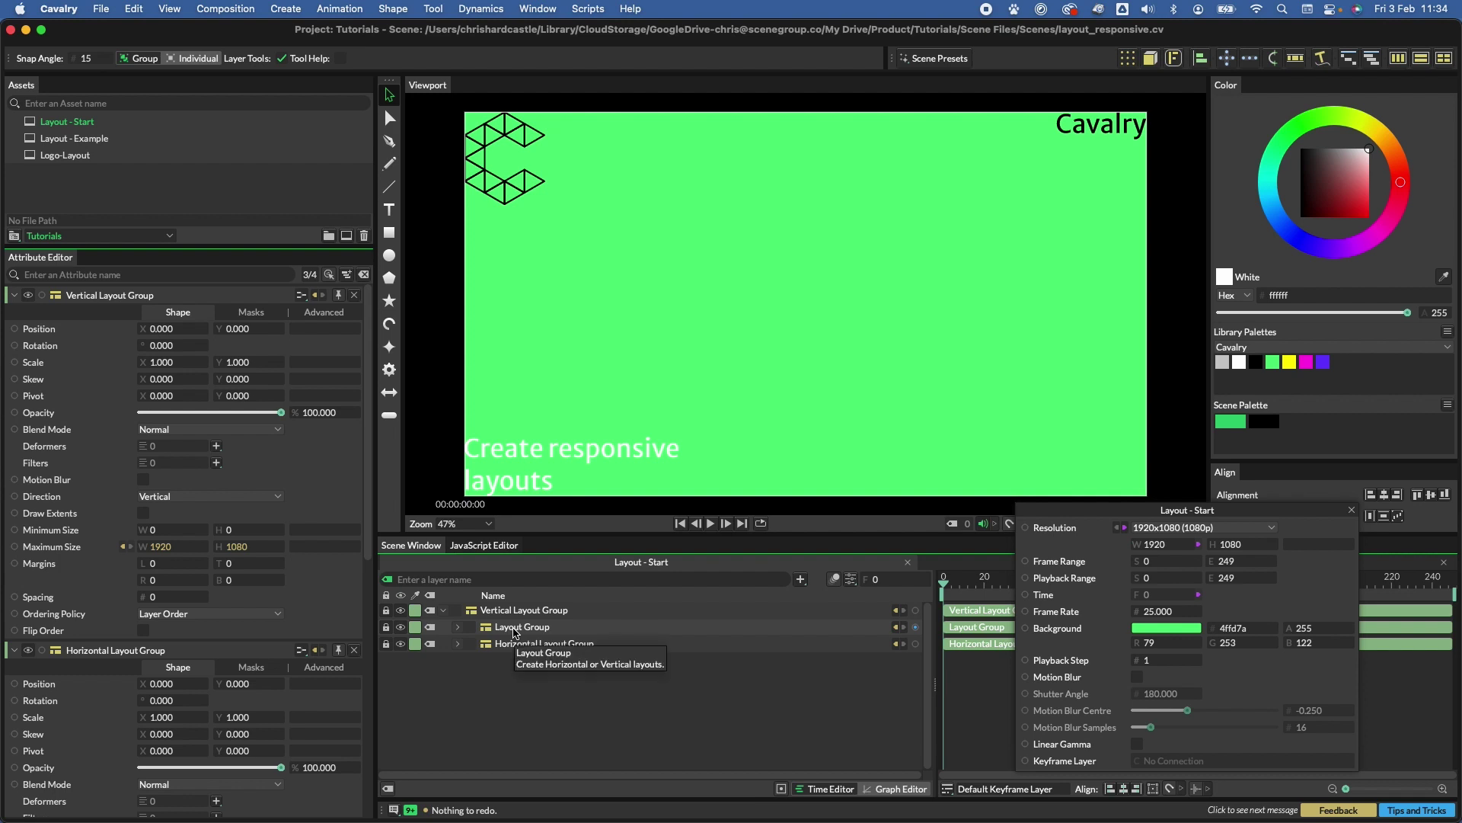
- Give Layout Group and Horizontal Layout Group a left margin of 50
left_click(516, 632)
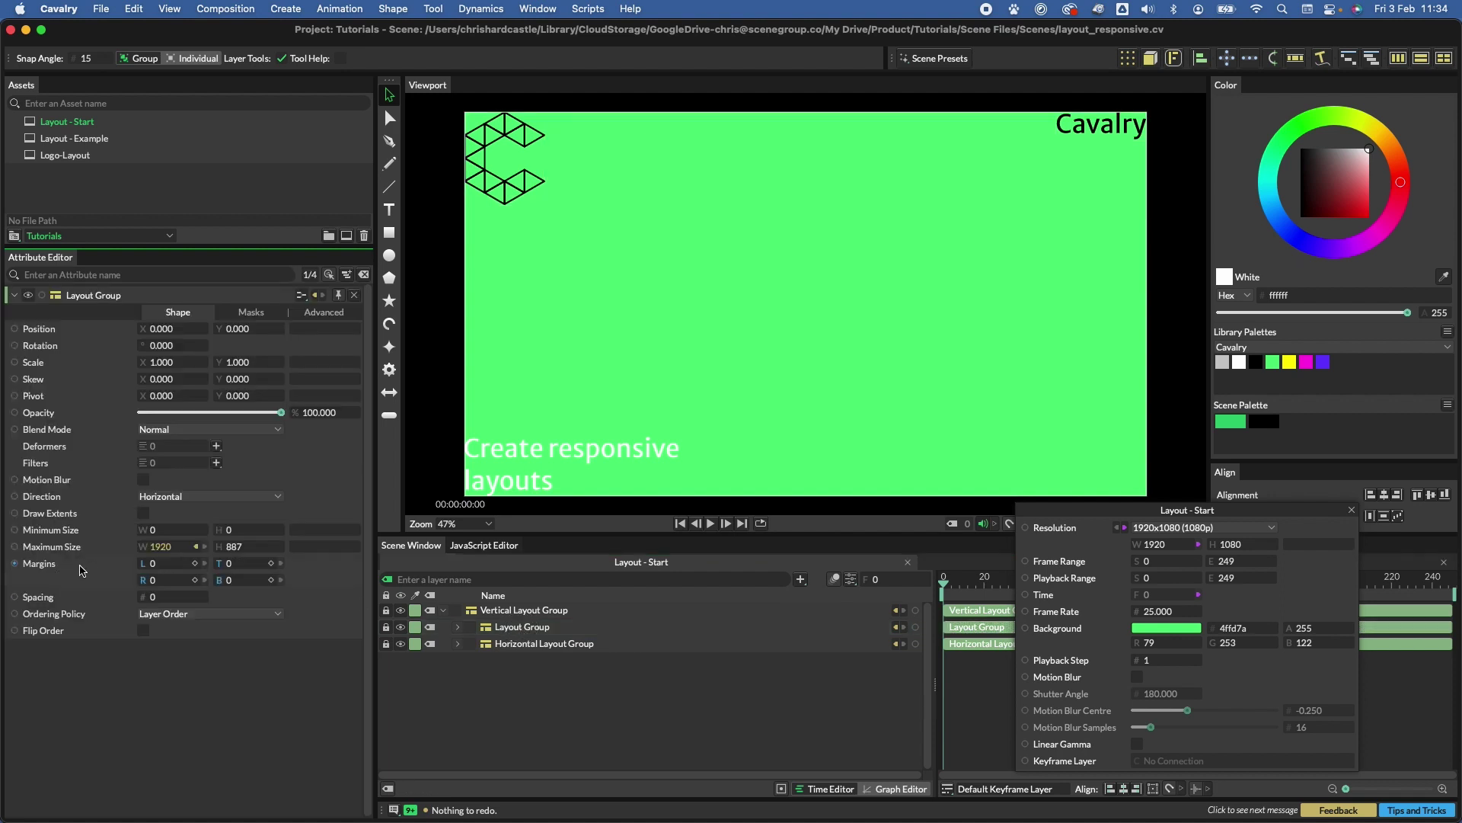
left_click(157, 566)
type("50")
key("Tab")
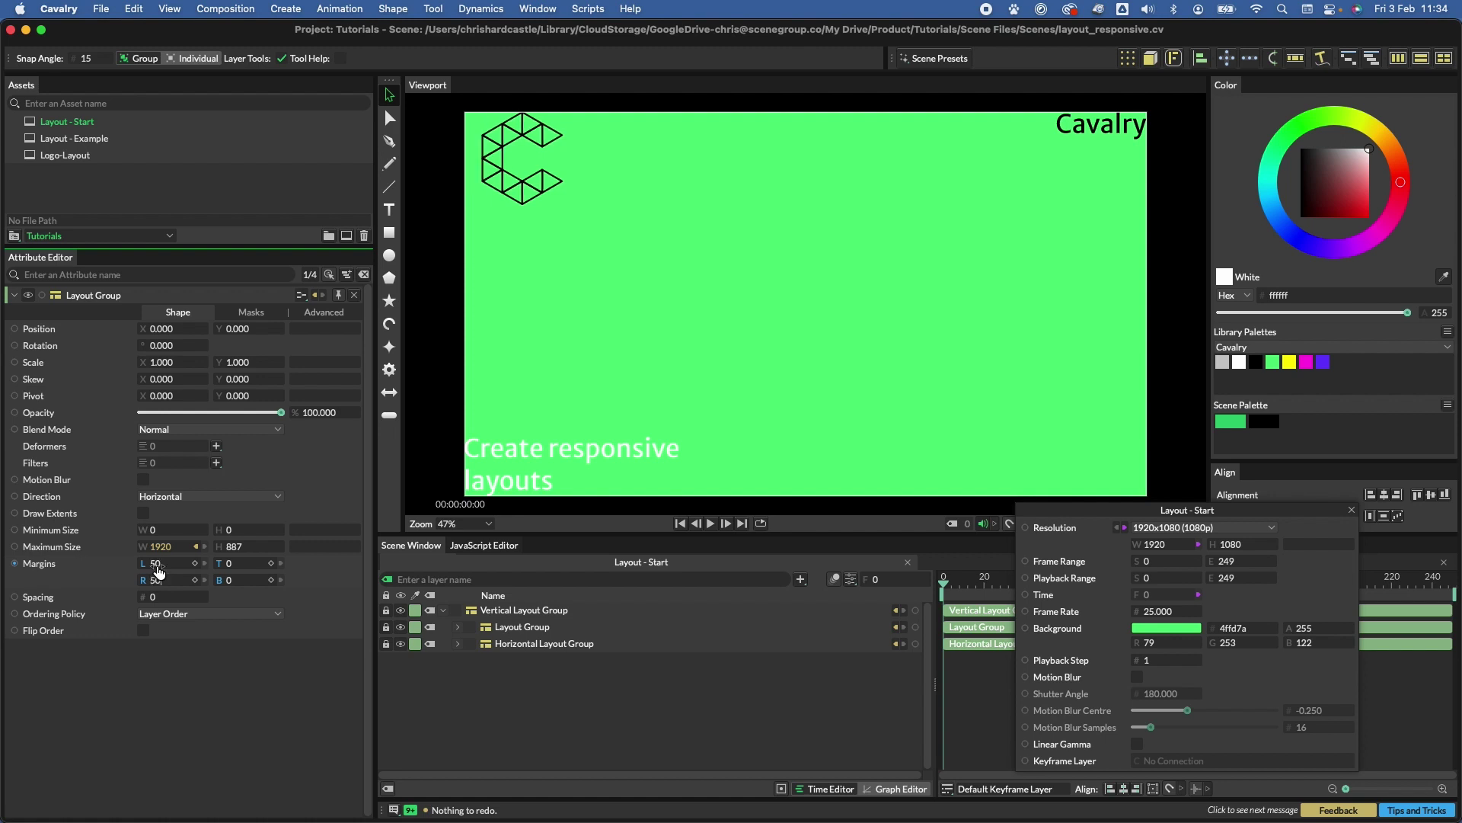
left_click(508, 647)
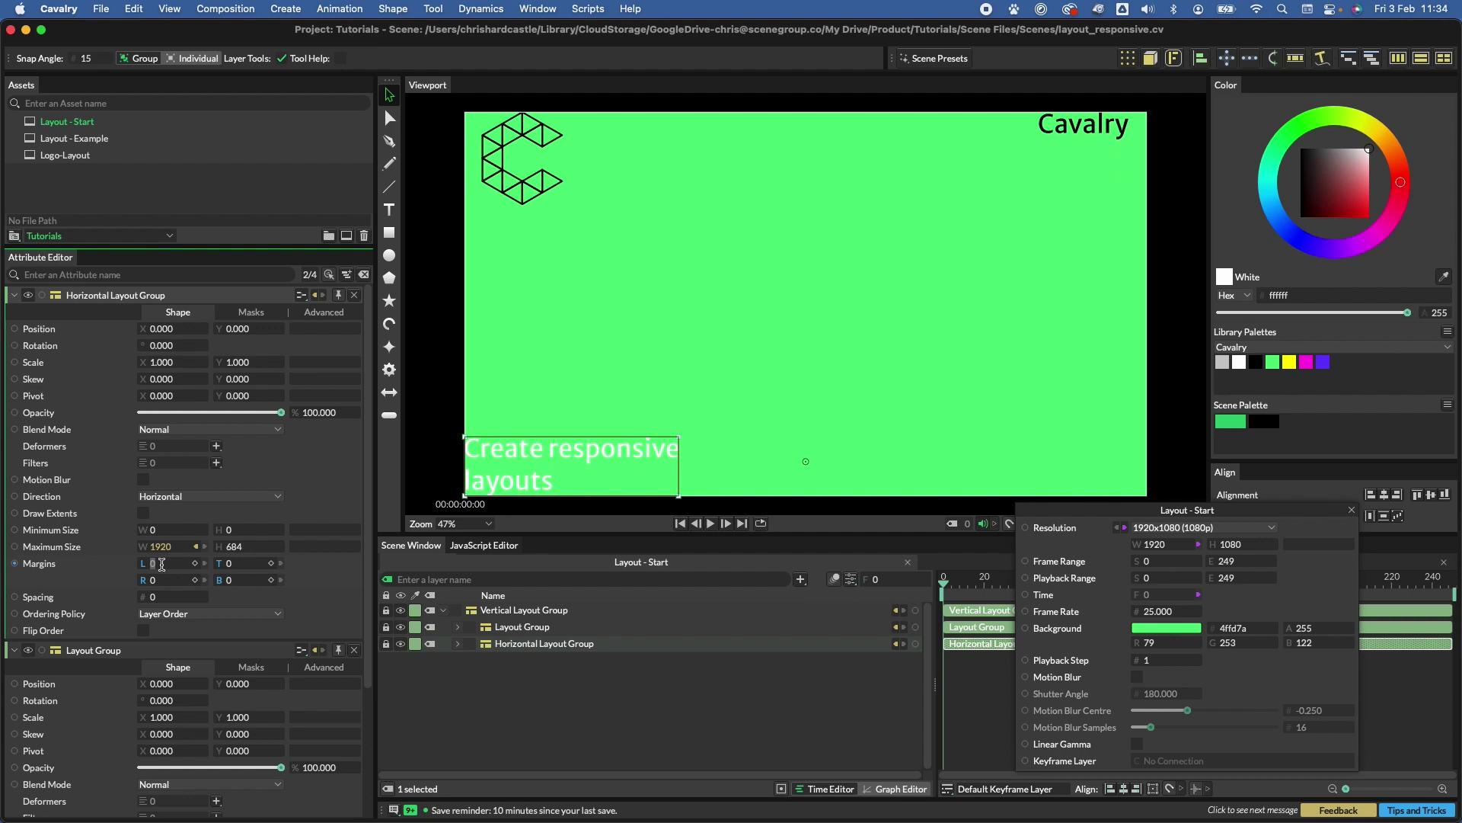
key("Return")
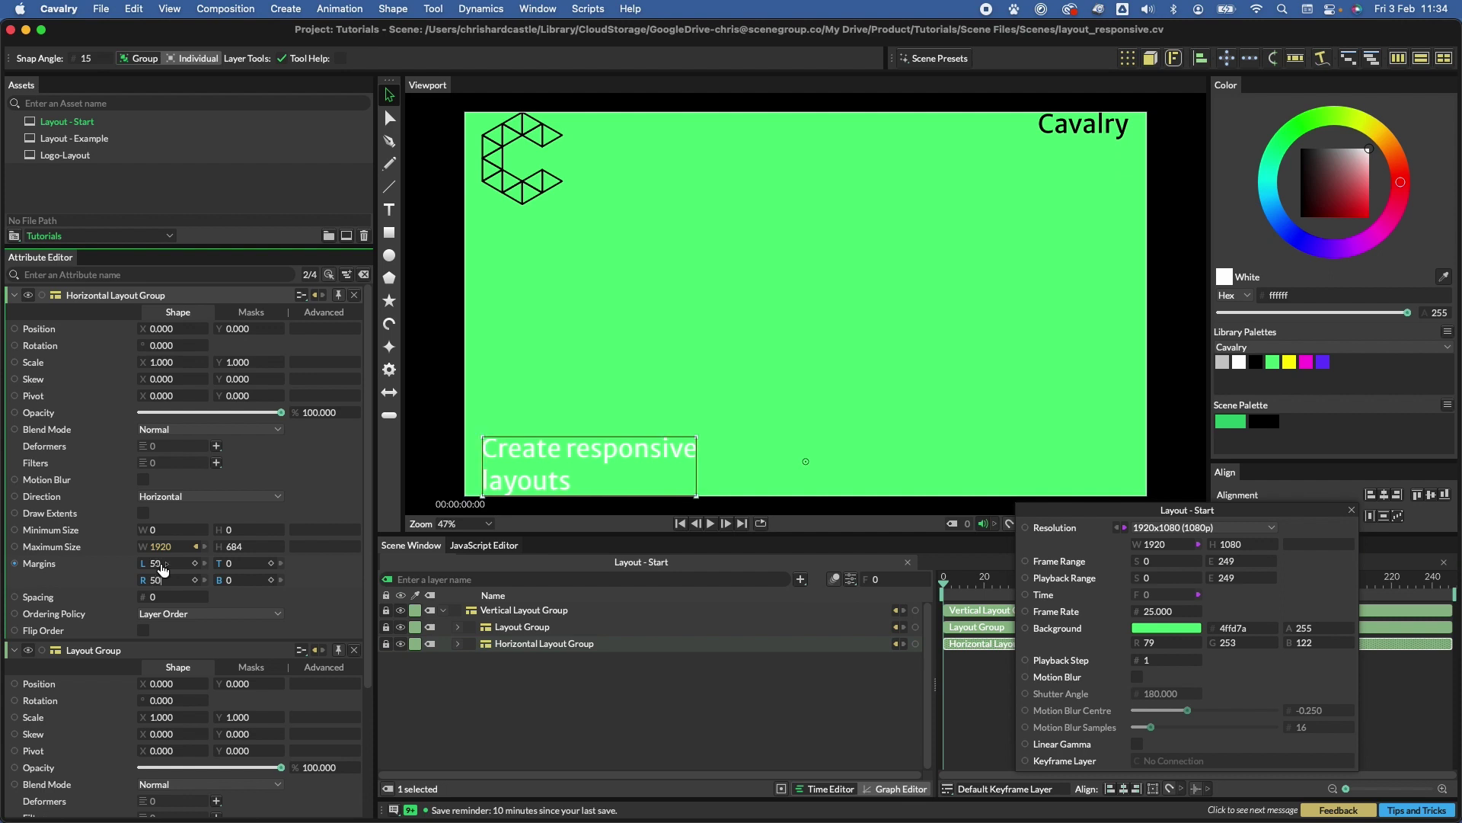
- Set the Vertical Layout Group's top and bottom margins to 50
left_click(507, 609)
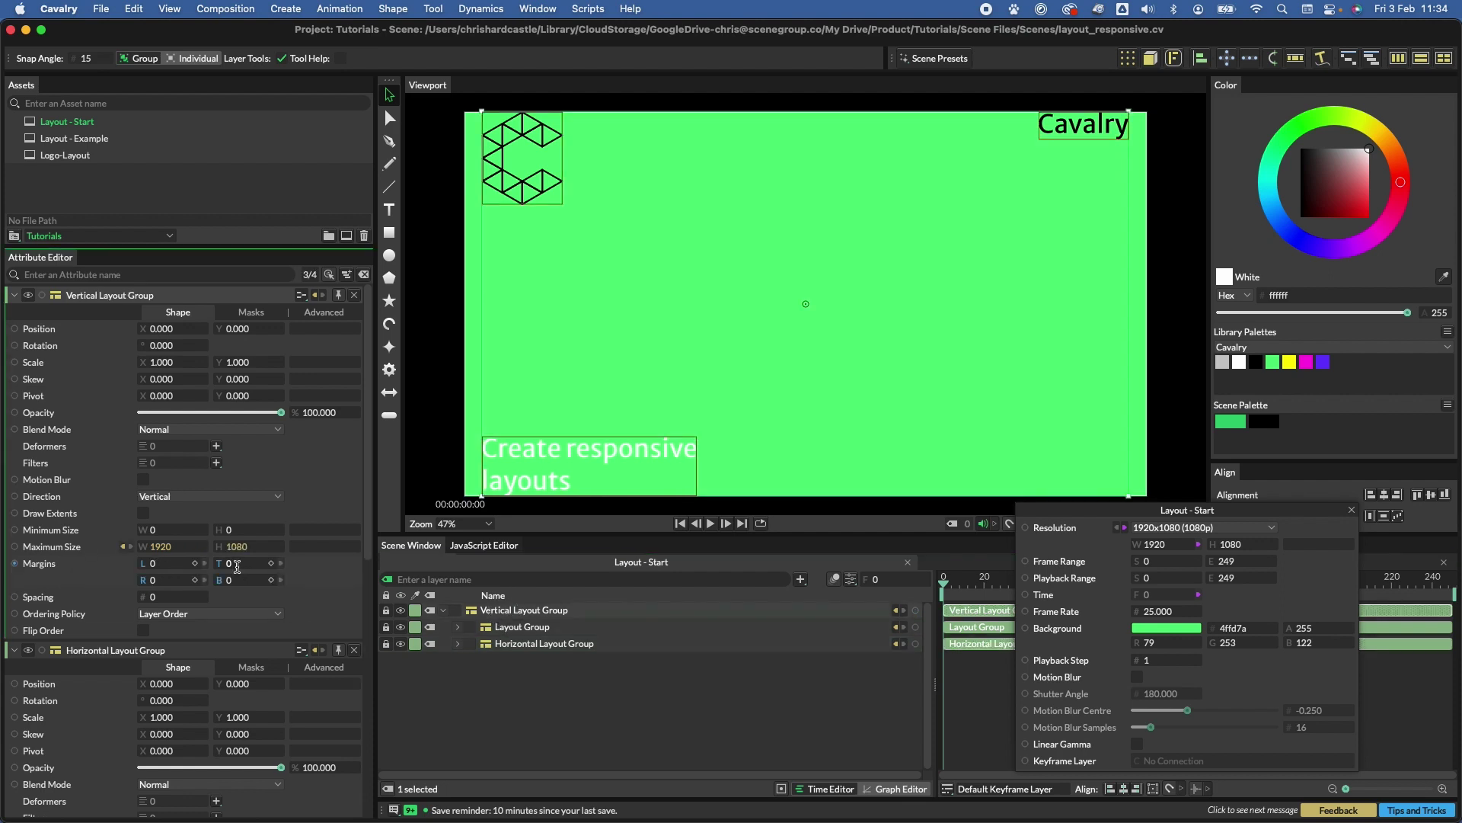
type("50")
key("Tab")
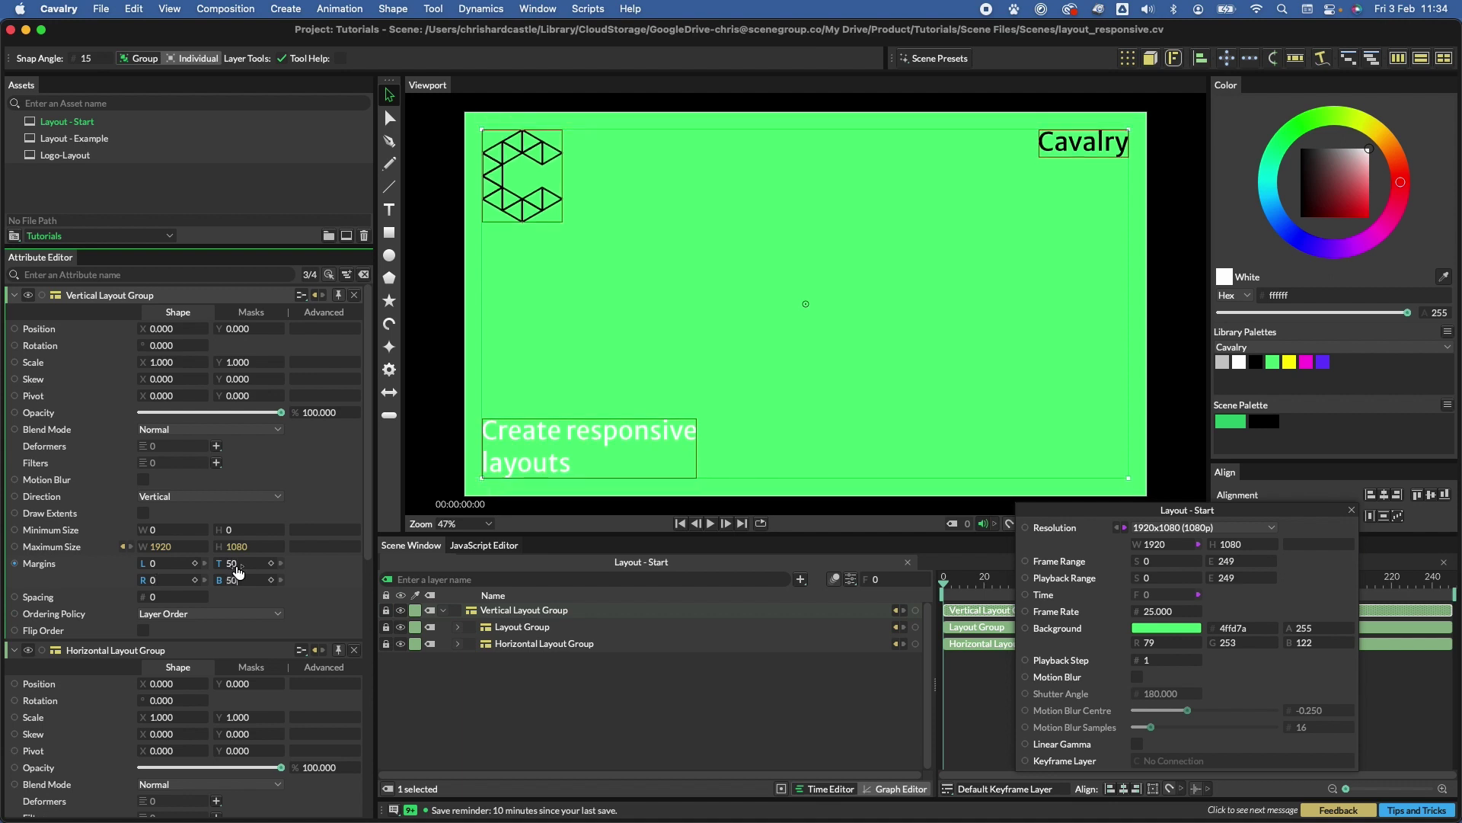
left_click(685, 708)
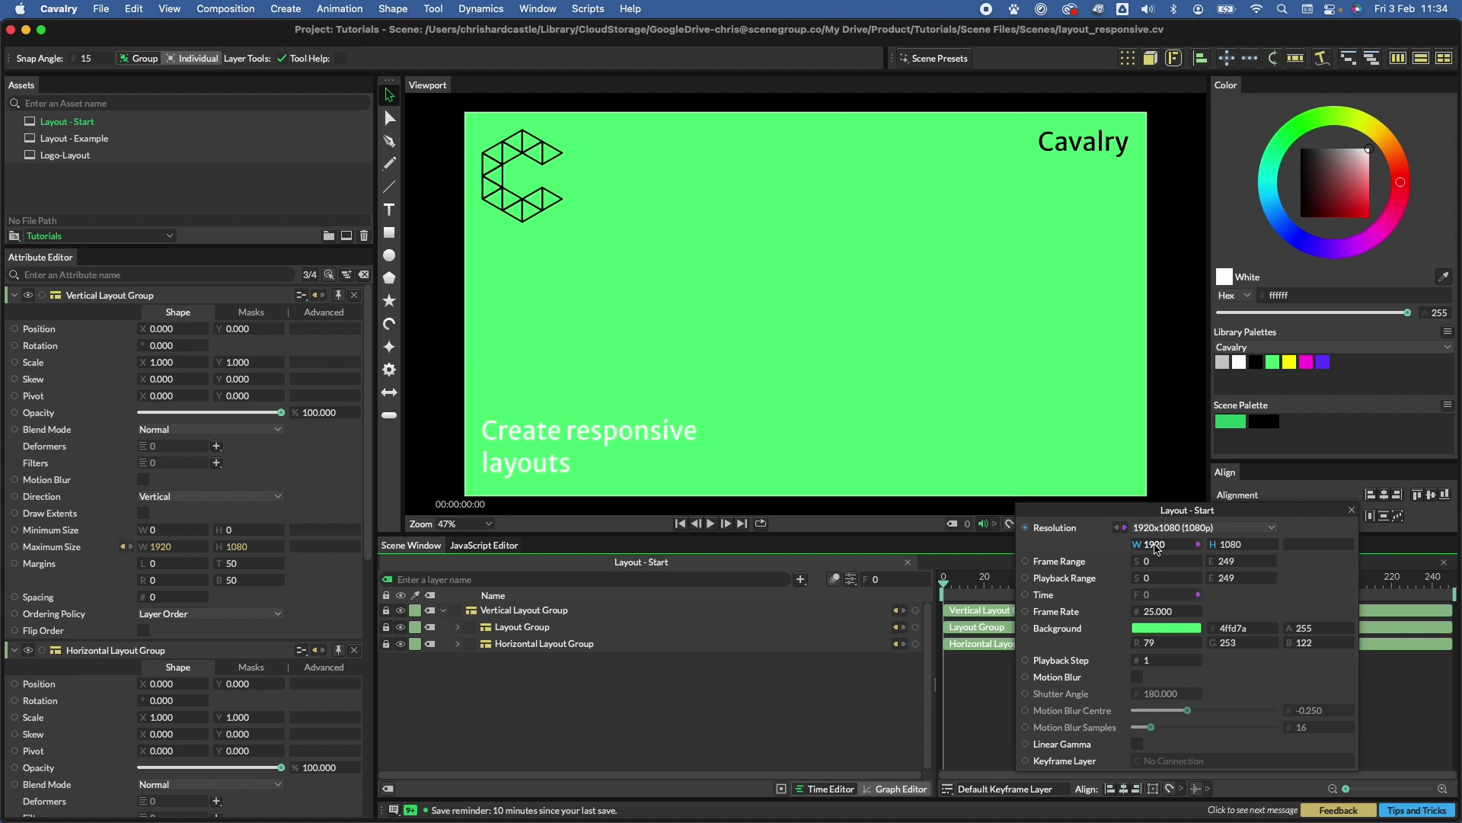
- Narrow the composition width to 624, keeping the 1080 height
left_click_drag(1137, 543, 847, 544)
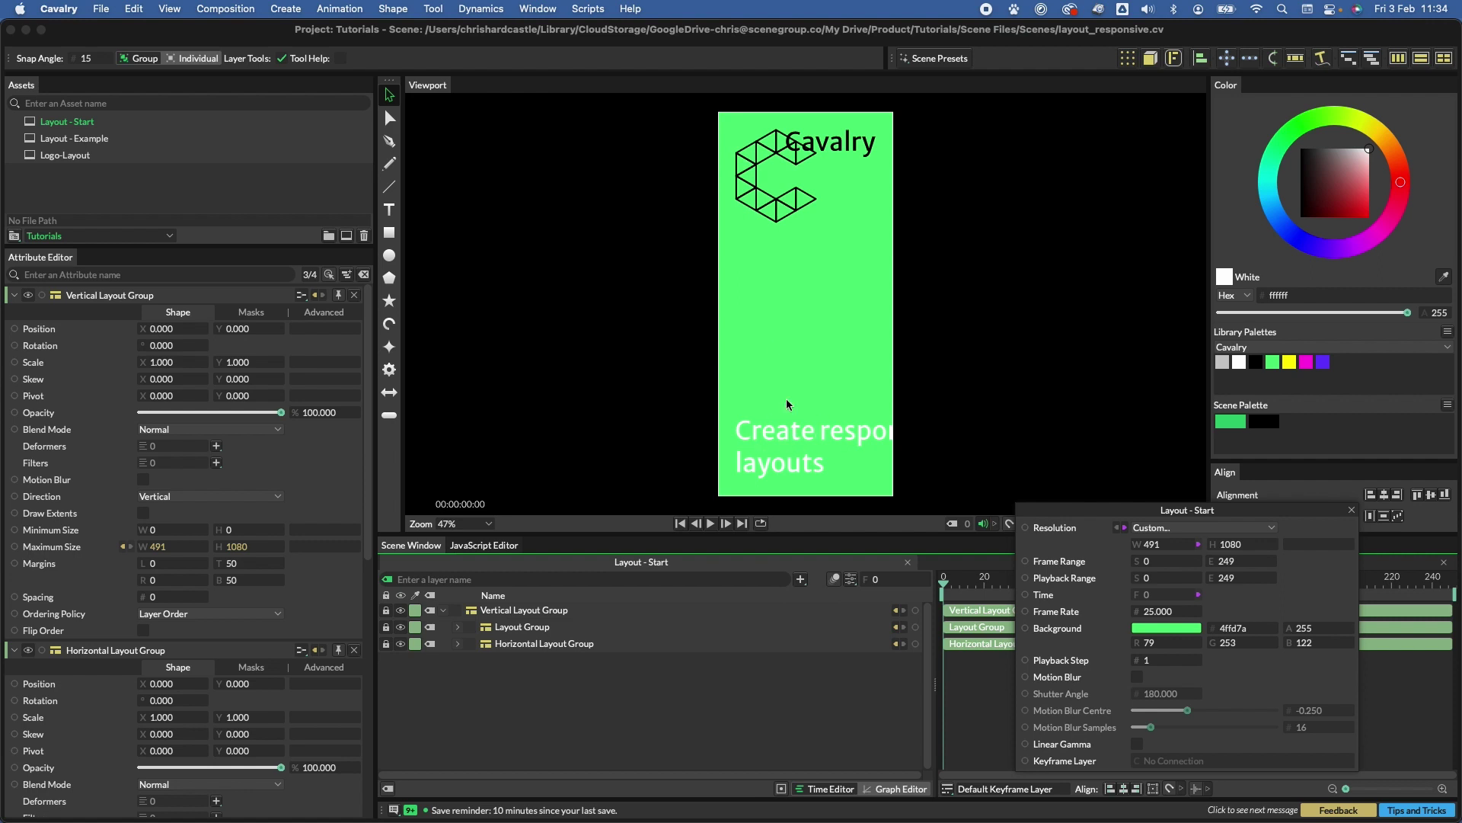
type("624")
key("Return")
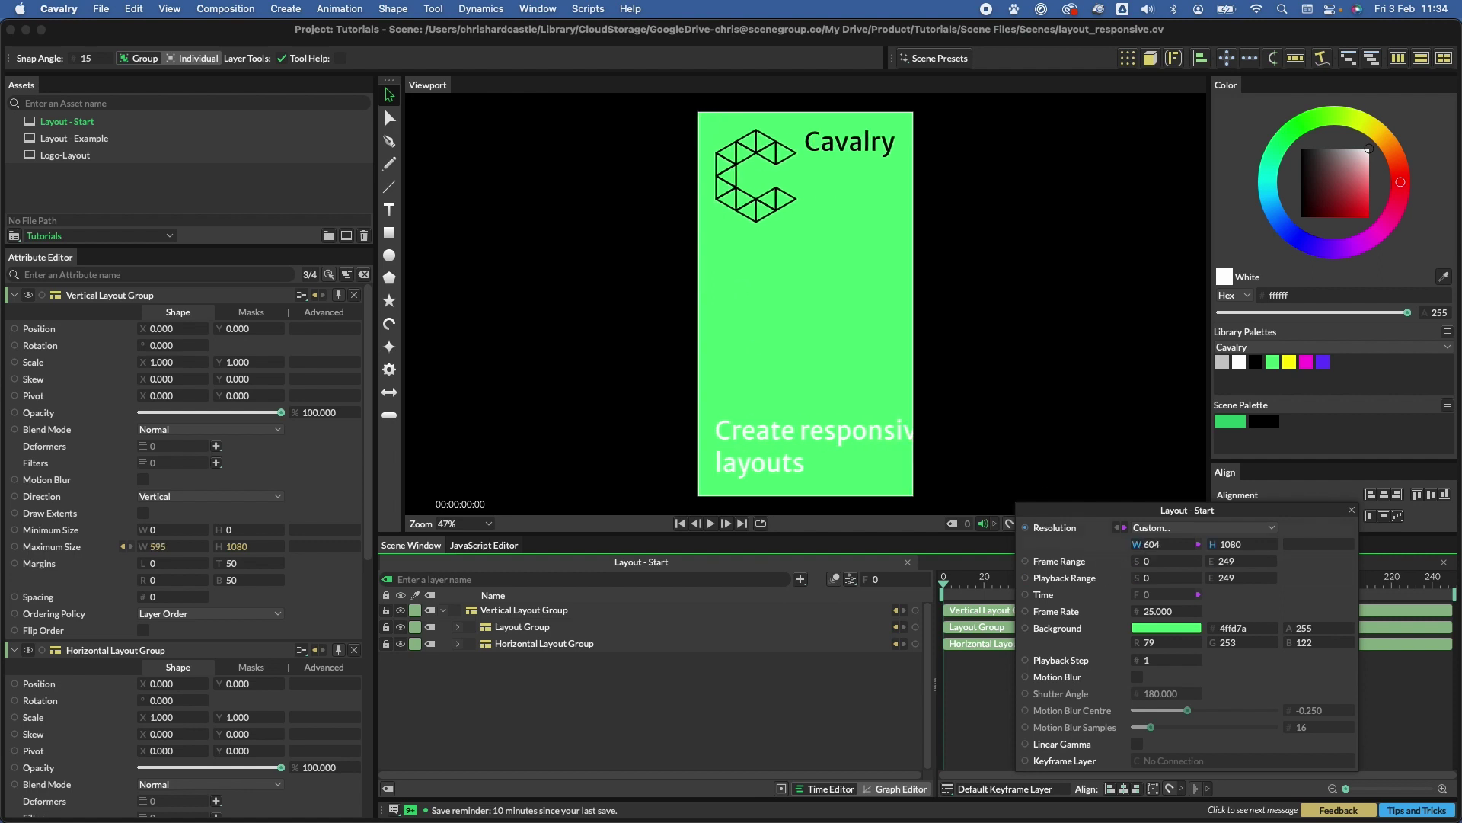
left_click(515, 627)
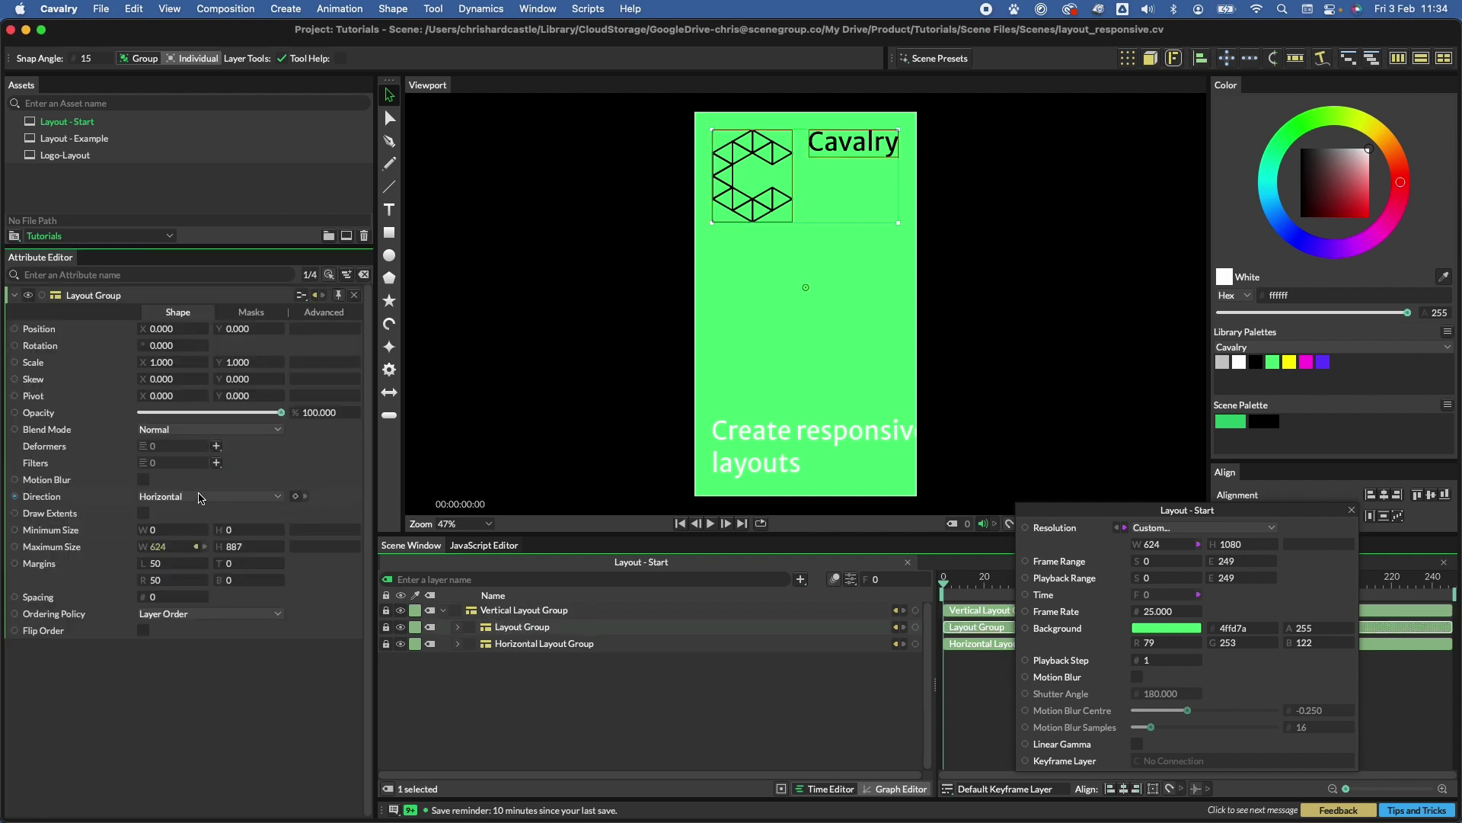
left_click(200, 496)
left_click(196, 515)
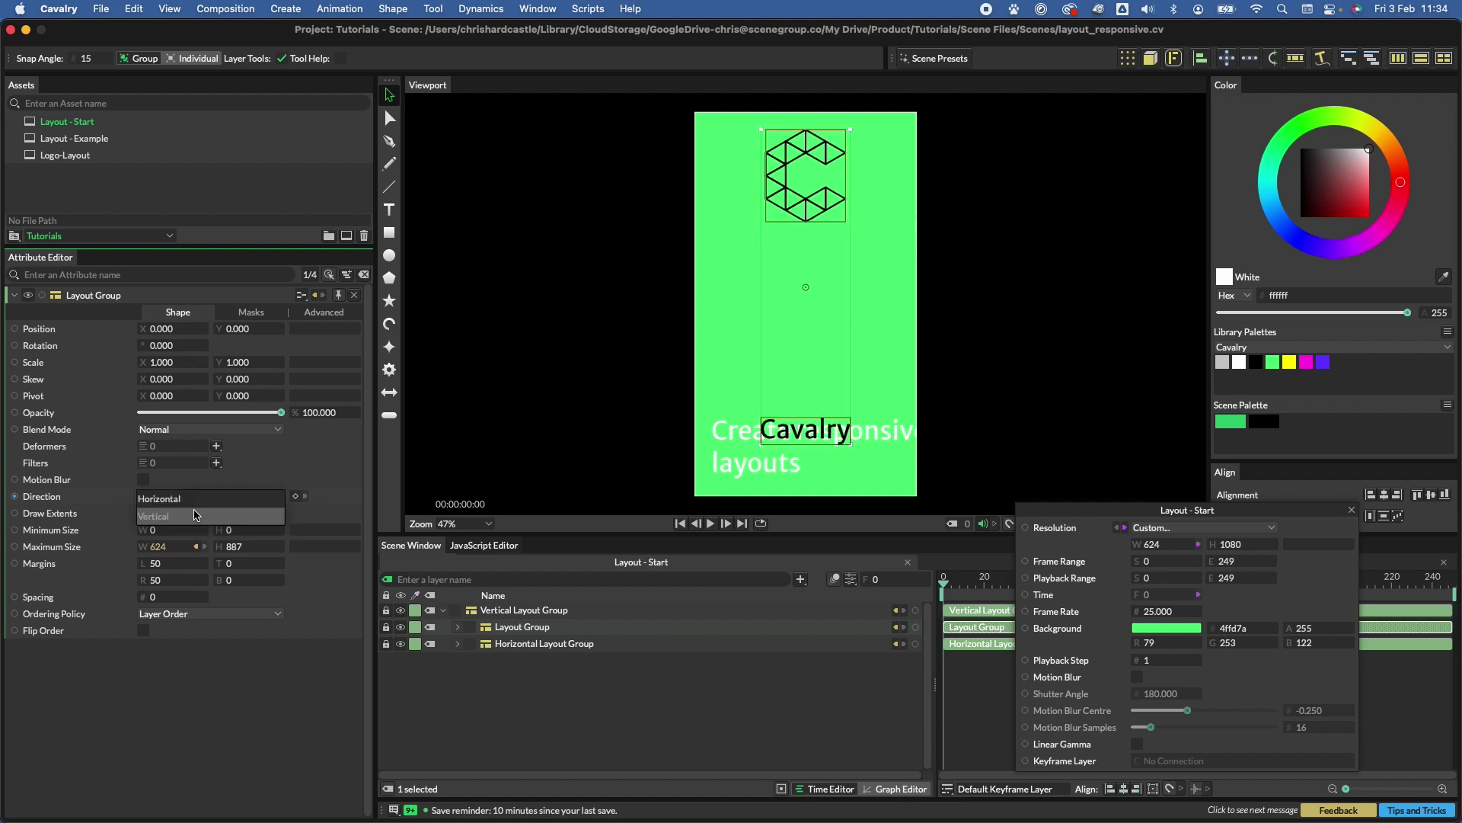
left_click(196, 505)
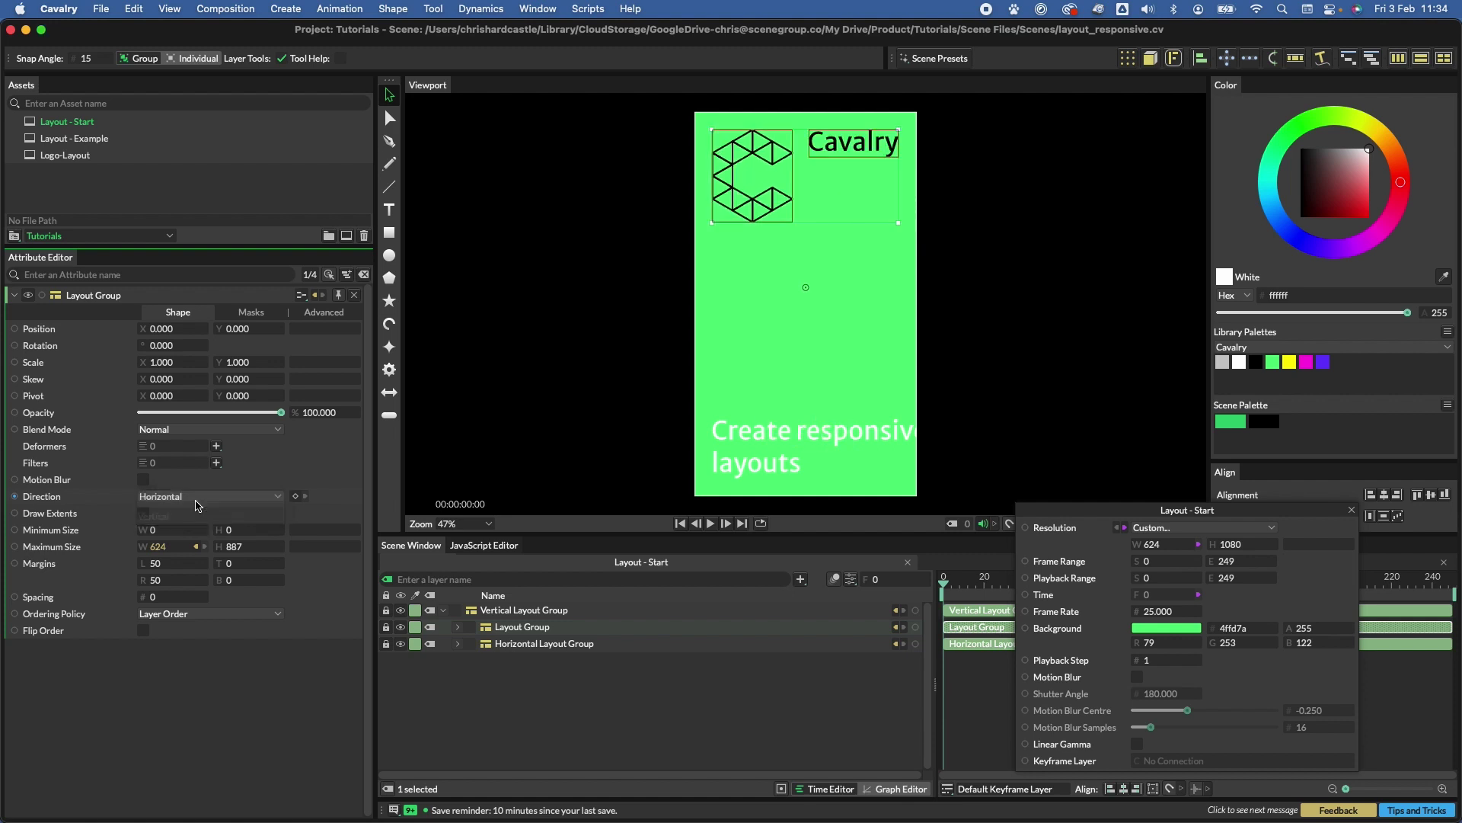
left_click(594, 691)
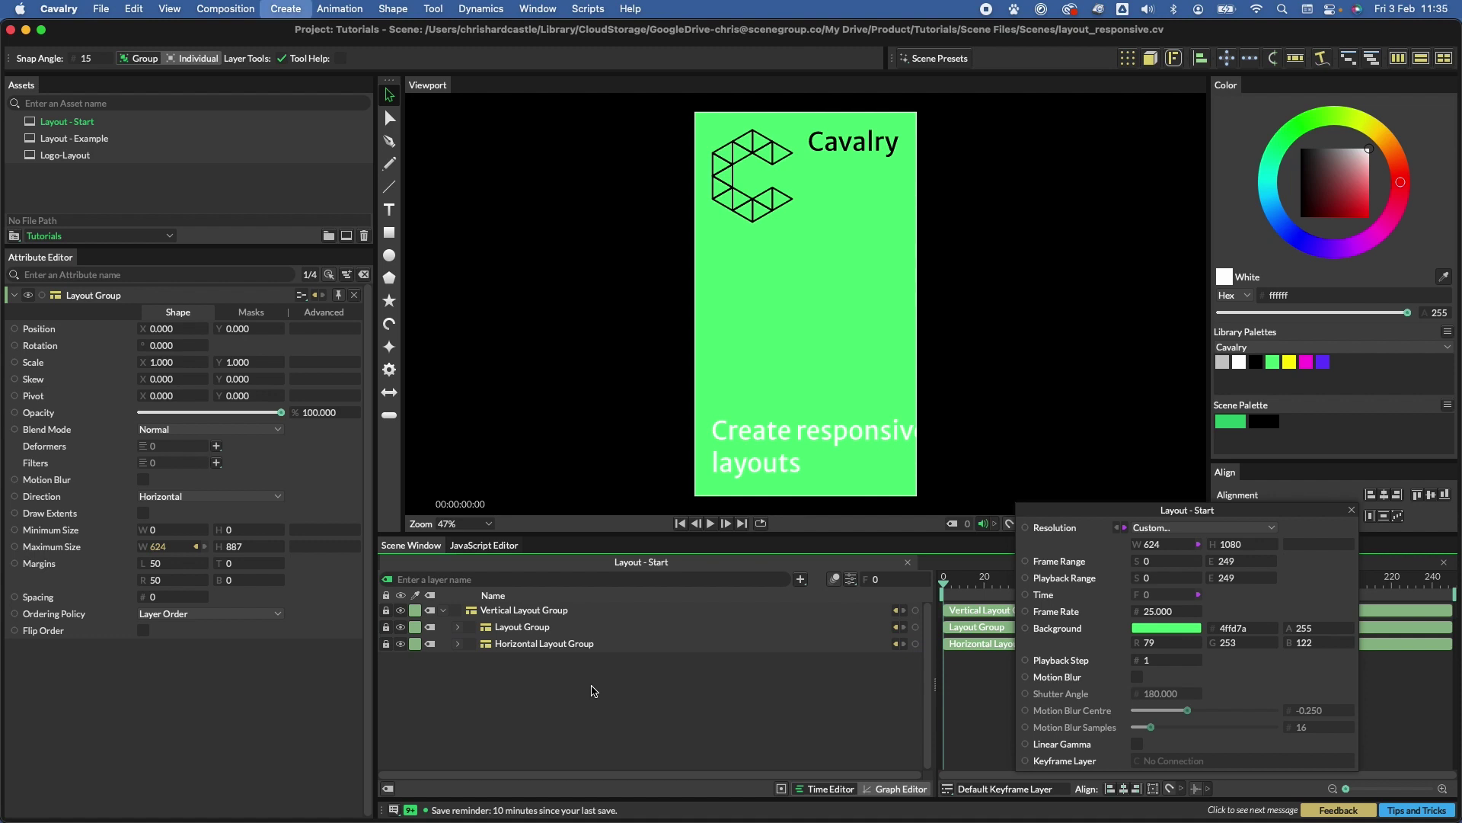
- Add a JavaScript Math utility and trim its expression down to n0
key("Tab")
type("jsamth")
key("BackSpace")
key("BackSpace")
key("BackSpace")
key("BackSpace")
type("math")
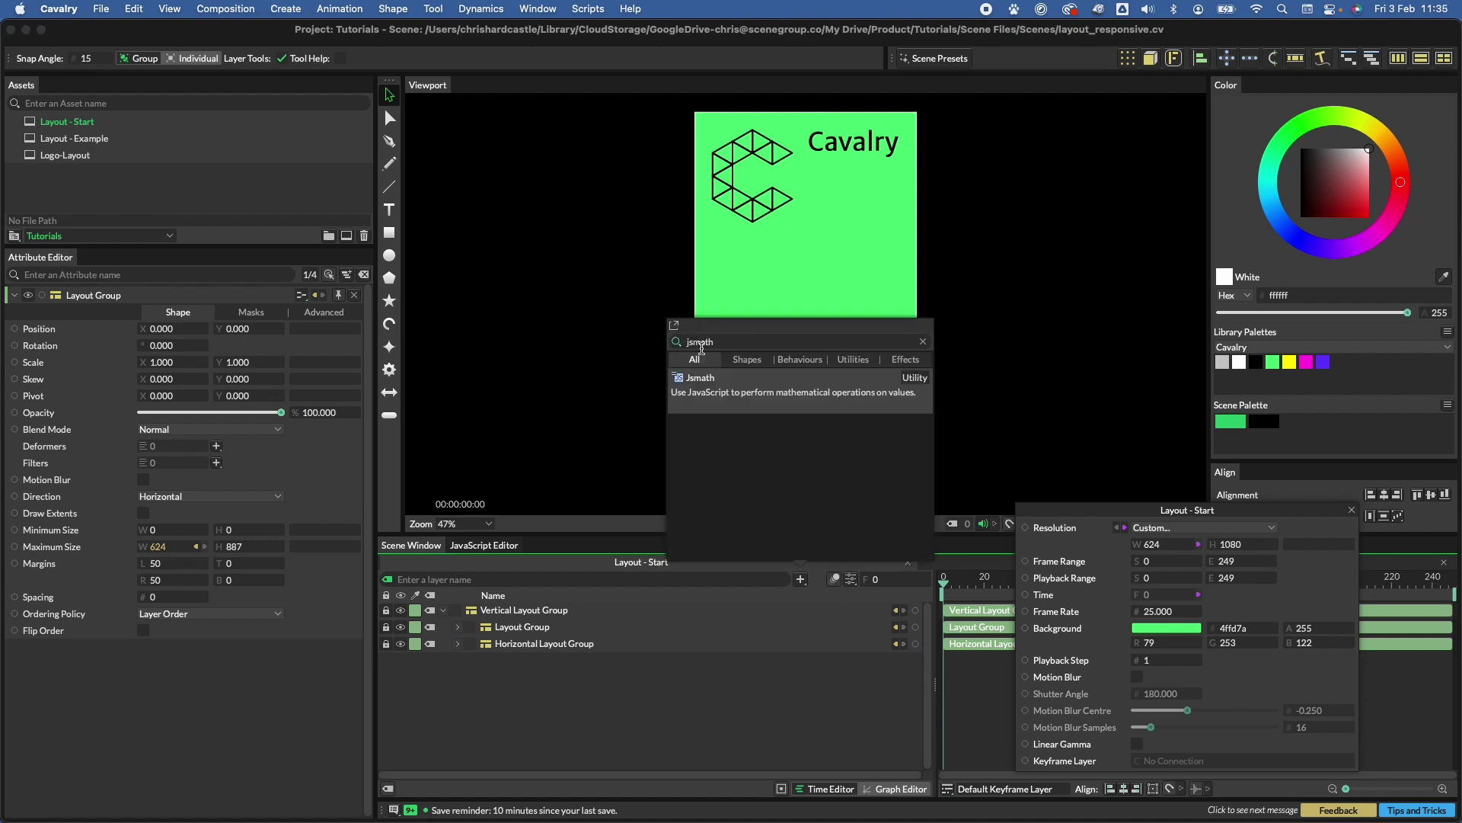
key("Return")
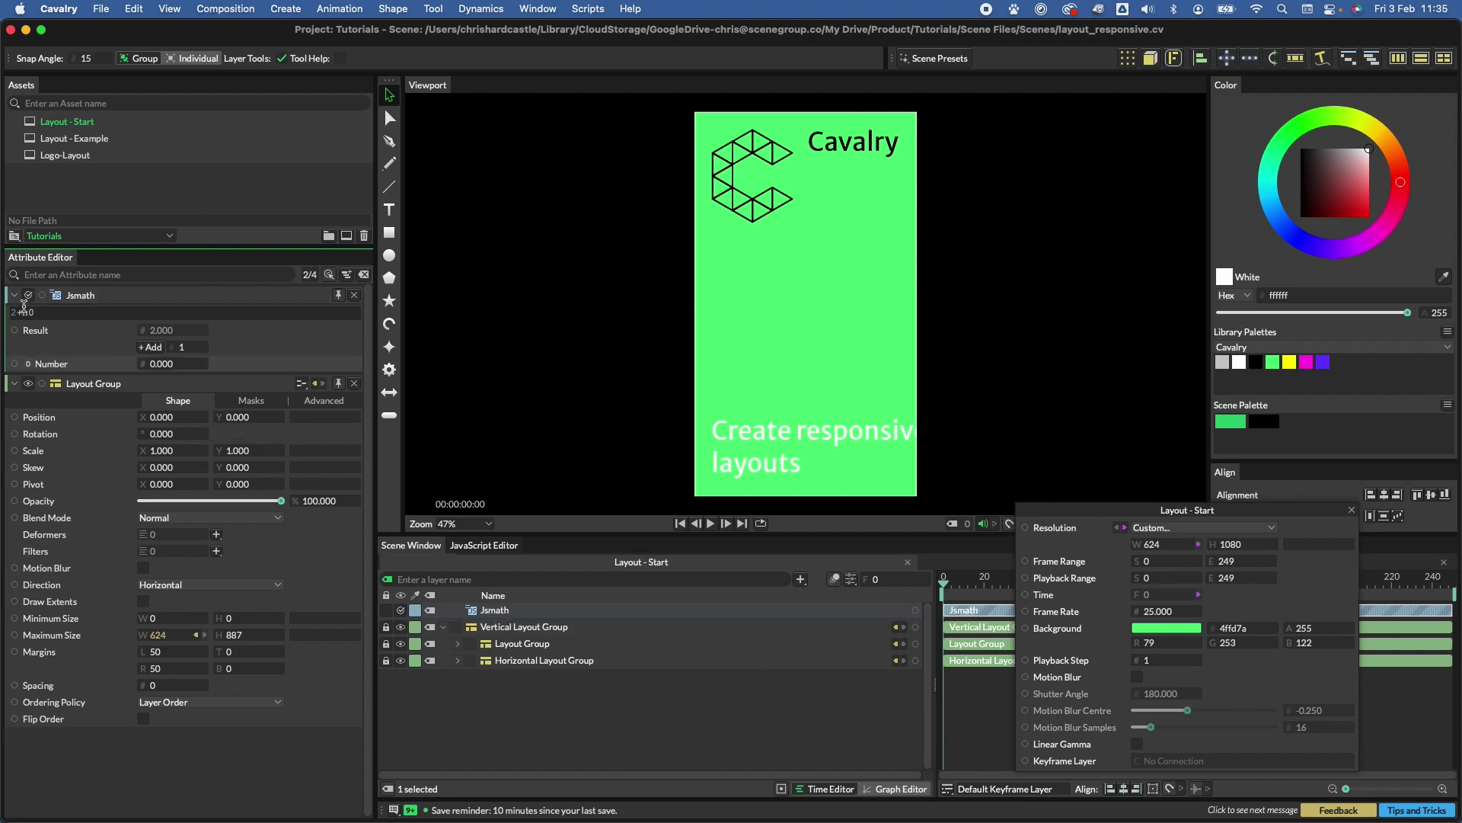
left_click_drag(5, 312, 22, 313)
key("BackSpace")
left_click(50, 368)
- Feed the composition width into its Number and set the expression to n0 < 700 ? 1 : 0
left_click_drag(1136, 544, 162, 365)
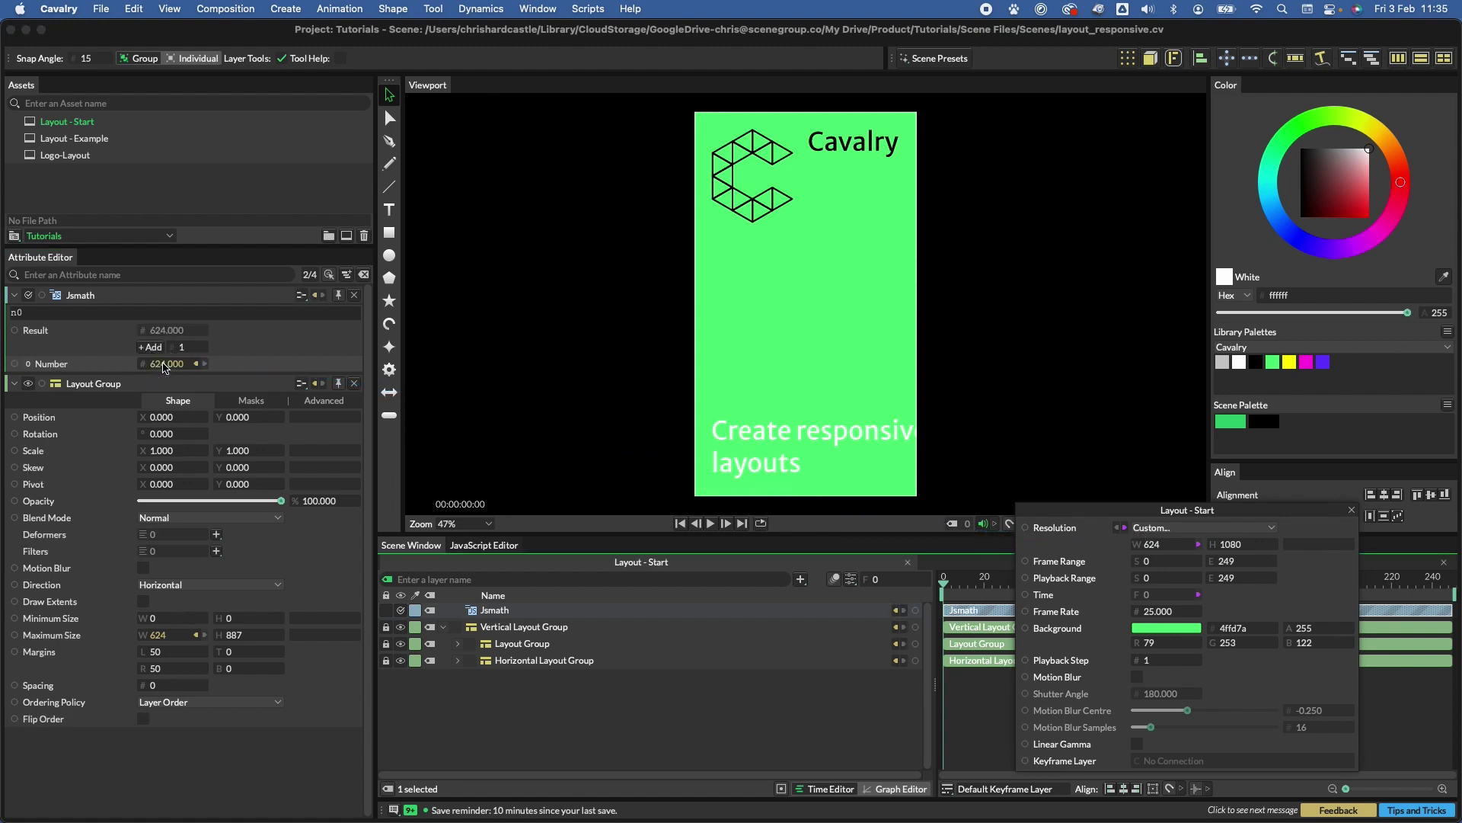
left_click(41, 315)
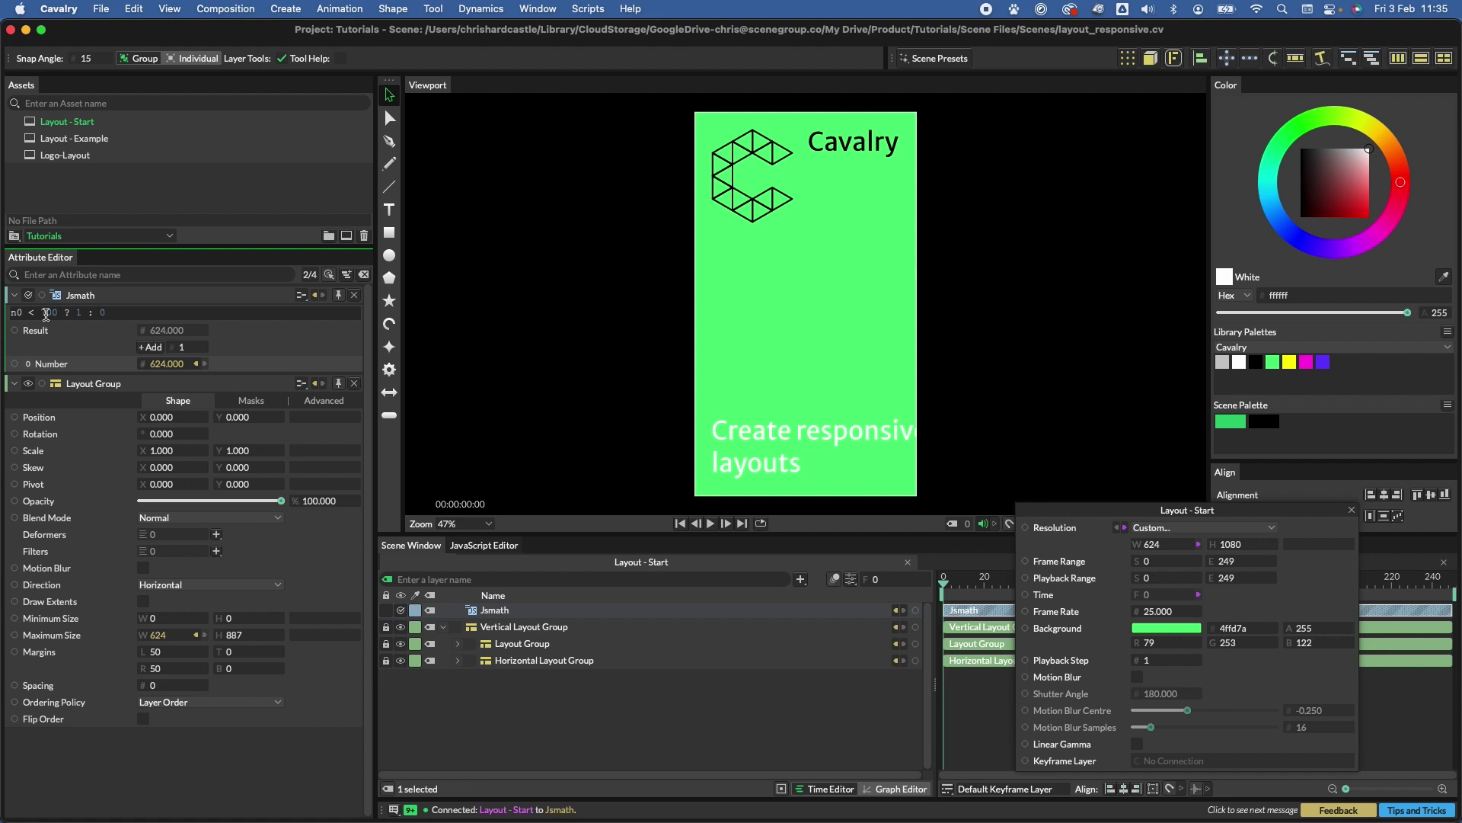
key("Return")
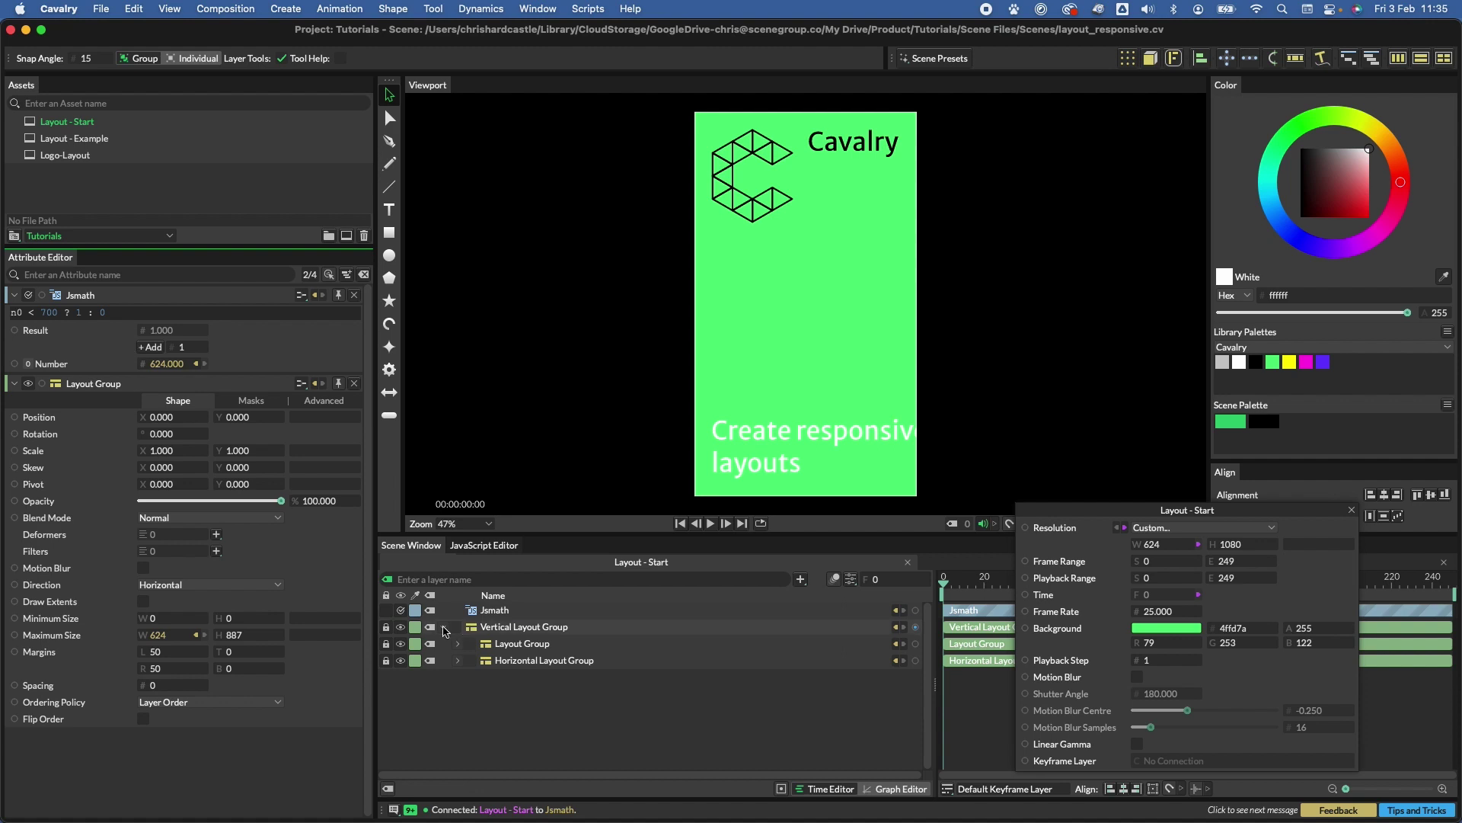
- Drive Layout Group's Direction from the Jsmath output and lower its maximum height to 382
left_click(183, 585)
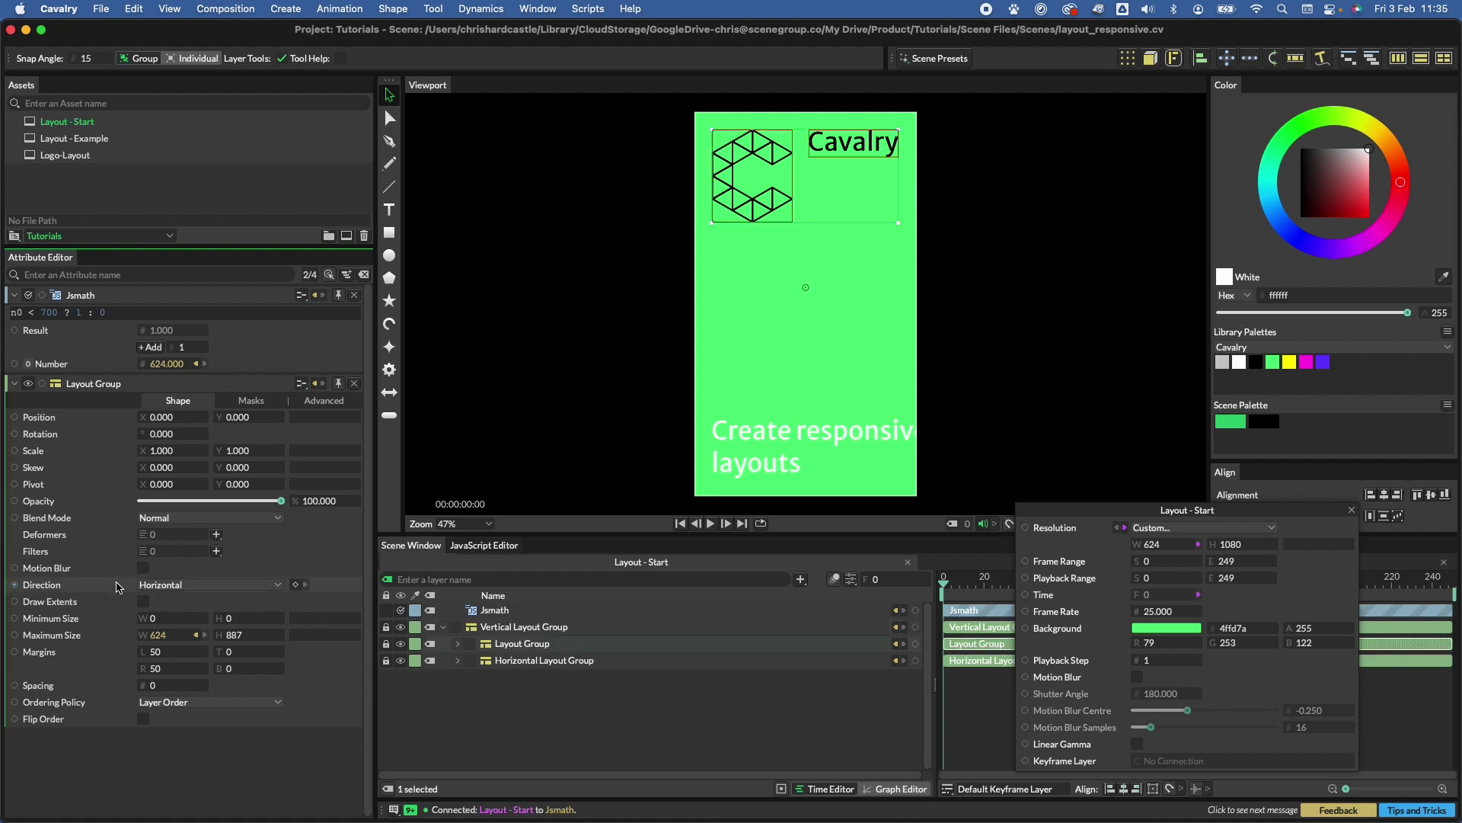
left_click(180, 586)
left_click(179, 604)
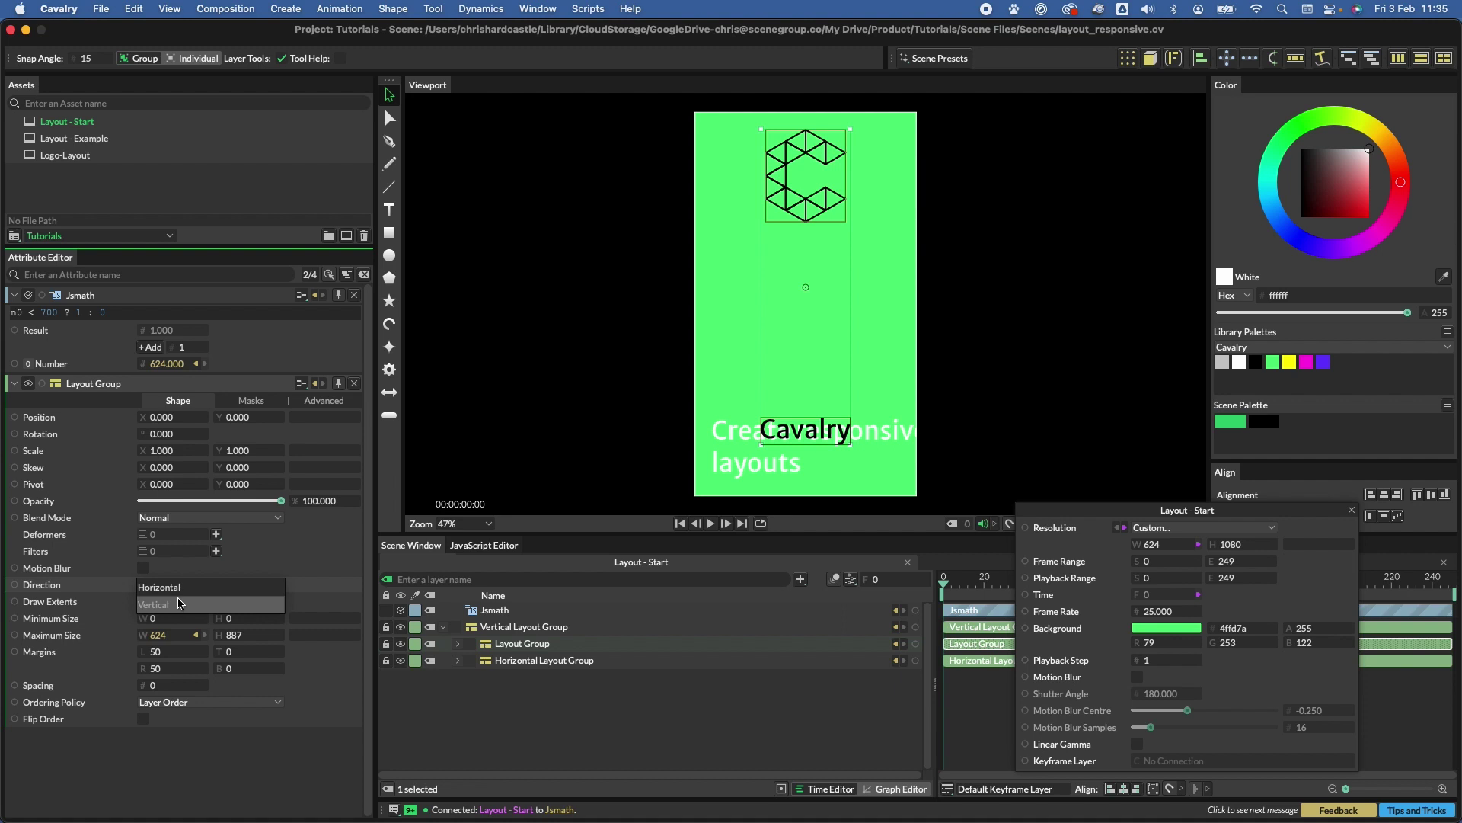
left_click(161, 587)
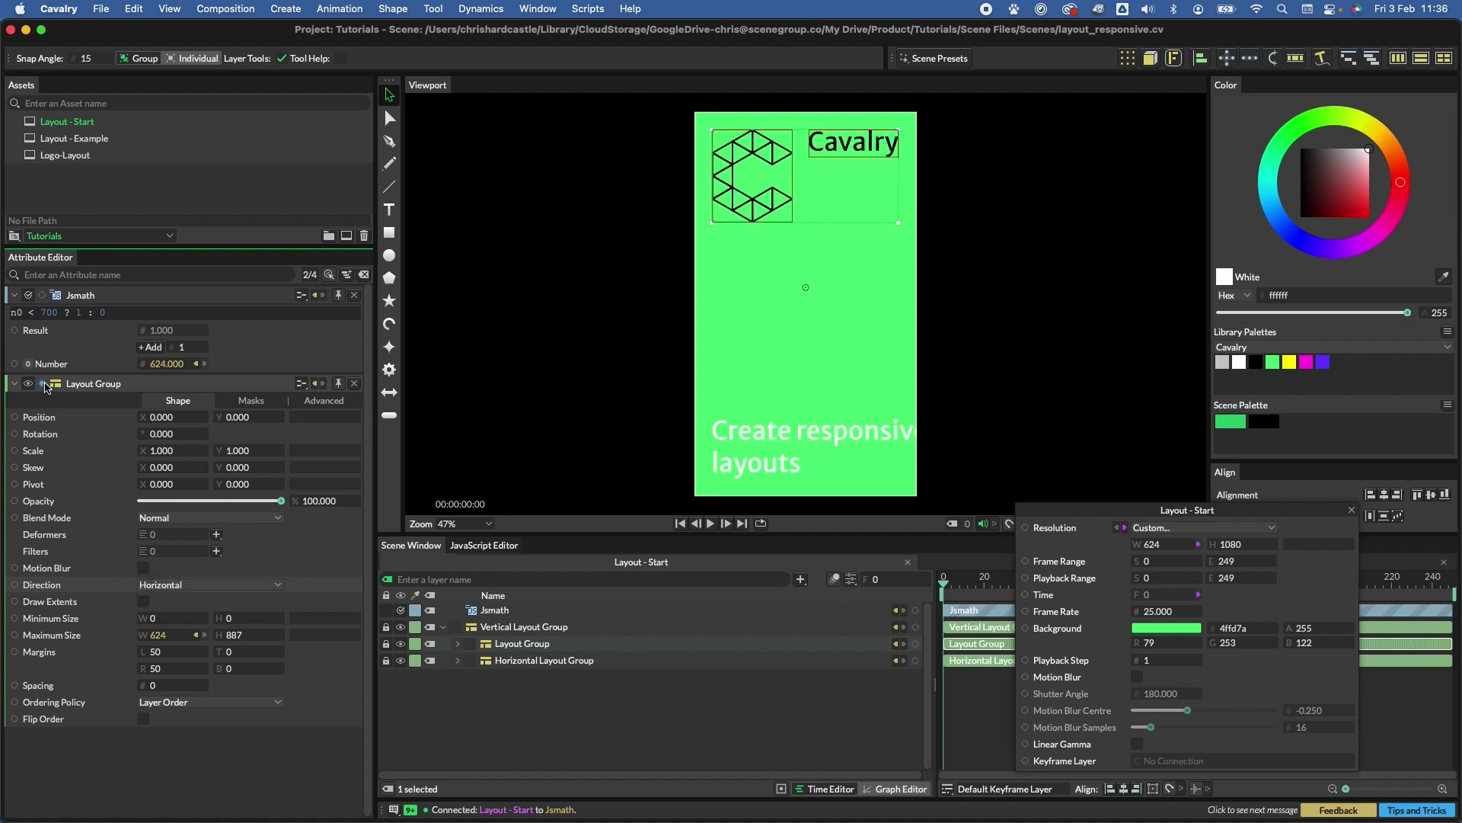
left_click_drag(42, 300, 113, 588)
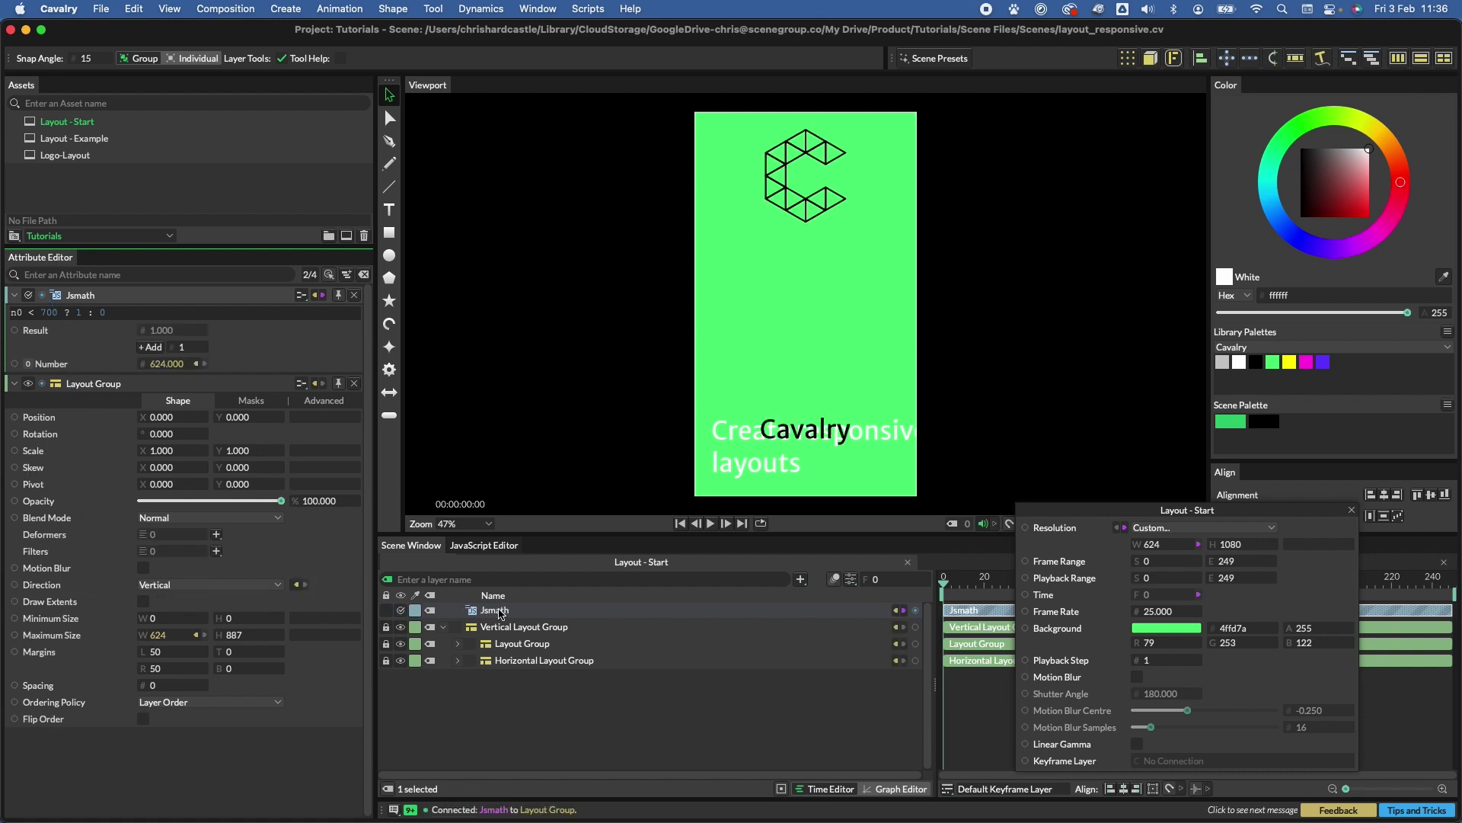
mouse_move(1154, 547)
left_mouse_down()
mouse_move(1219, 547)
mouse_move(1182, 547)
left_mouse_up()
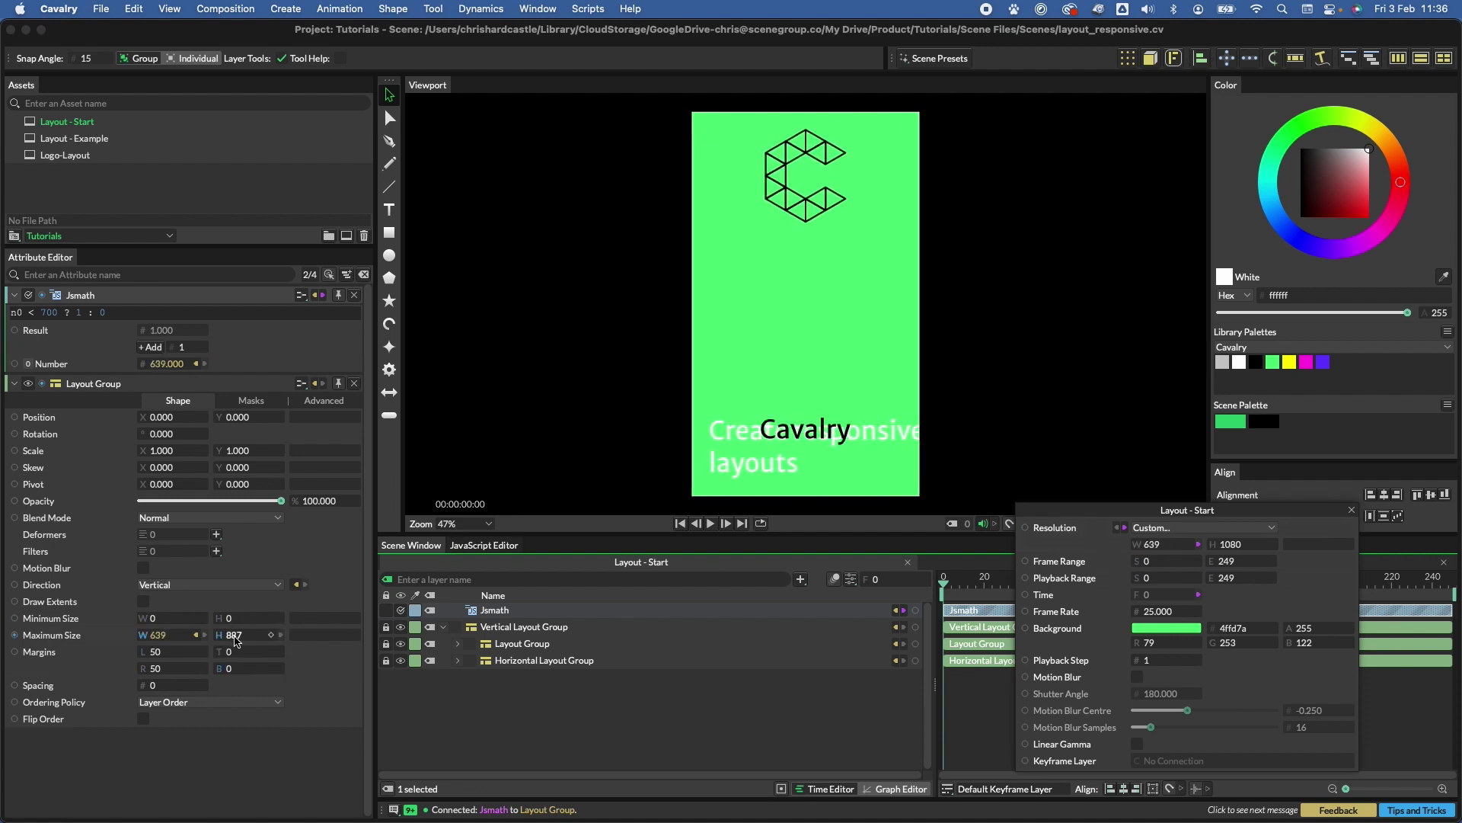
left_click_drag(235, 635, 250, 647)
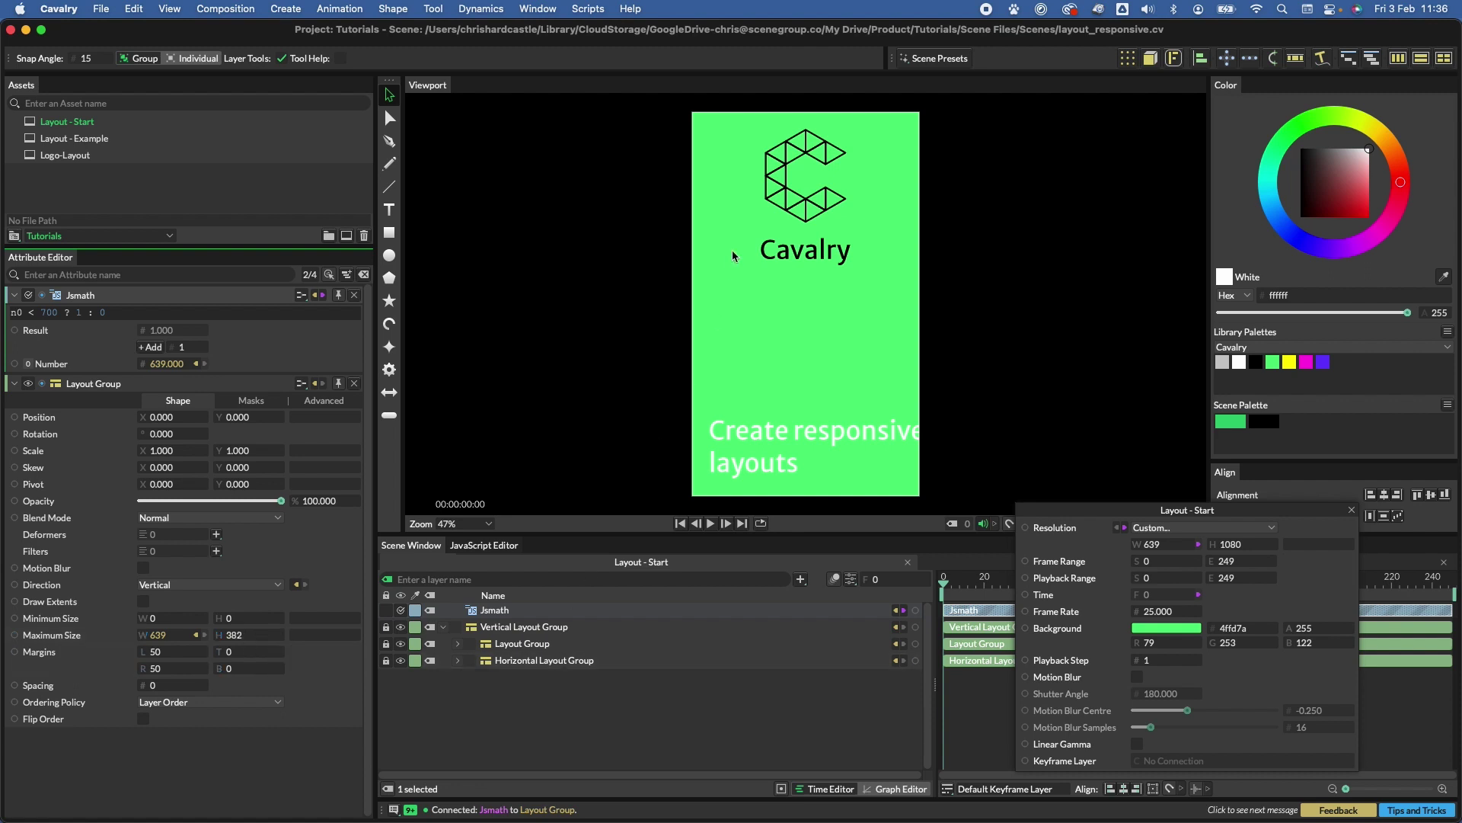
- Set Horizontal Layout Alignment to Leading on both the Logo and Marque layers
left_click(458, 644)
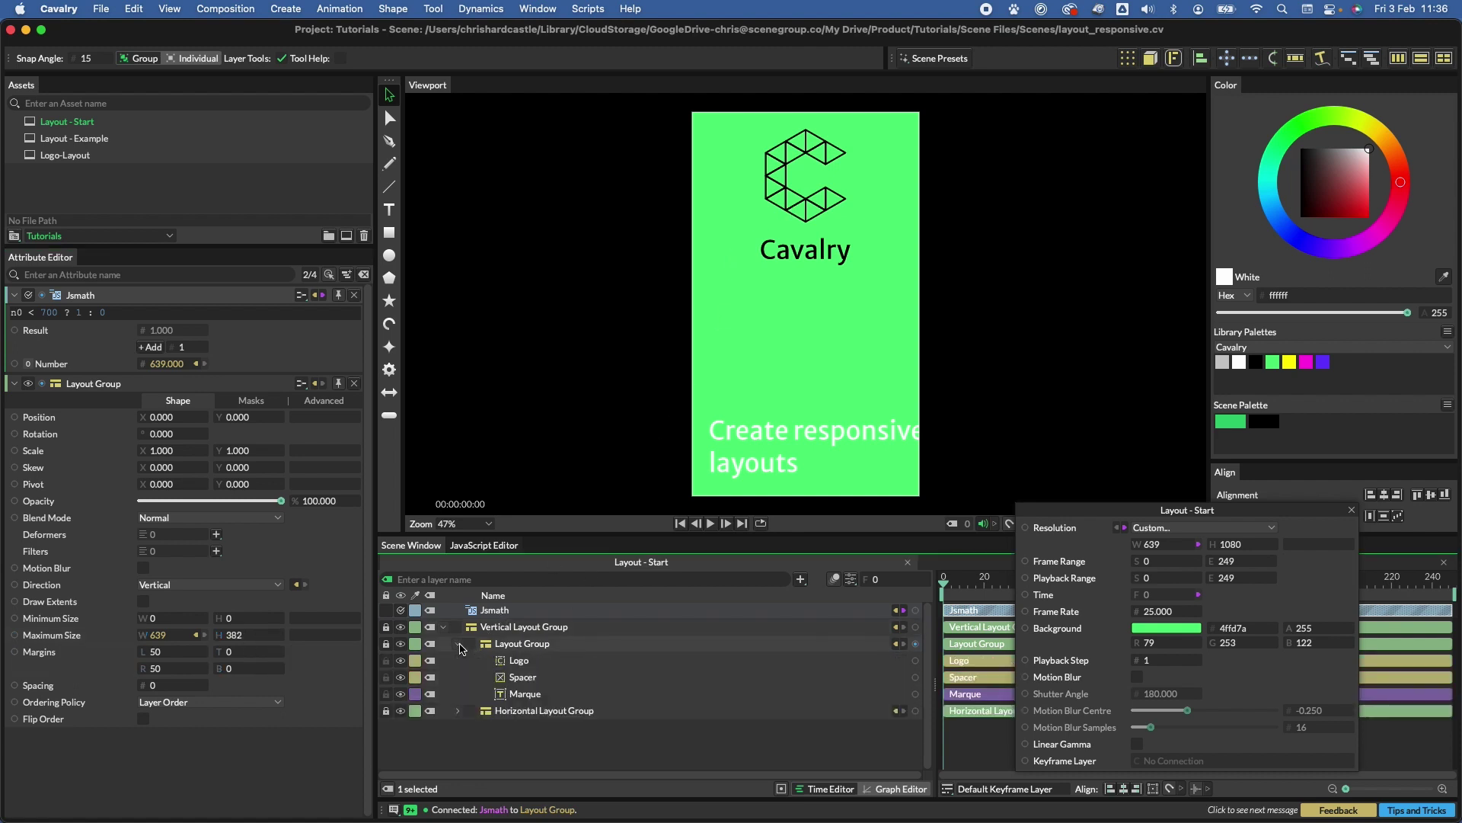
left_click(519, 660)
left_click(331, 313)
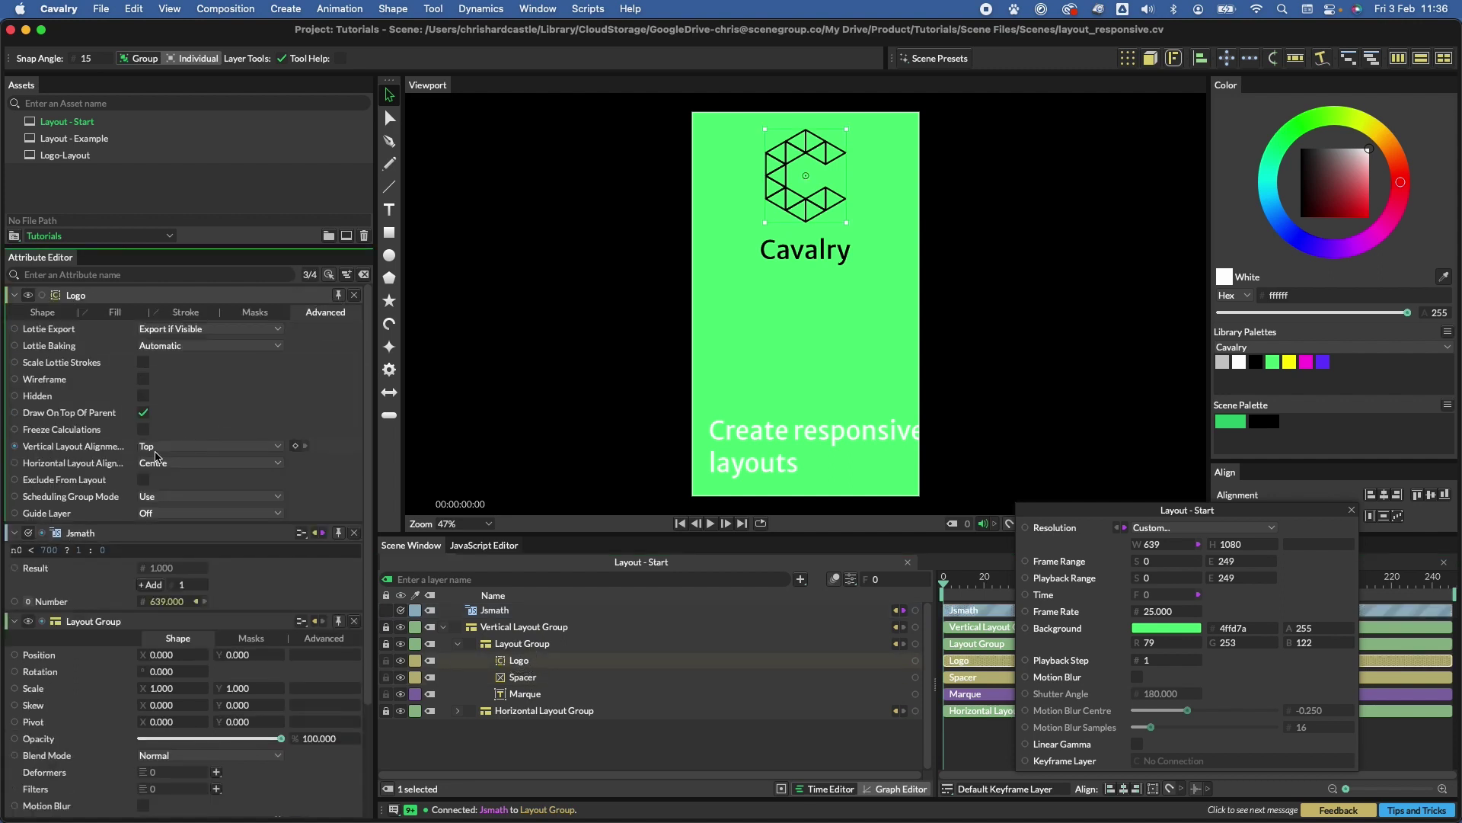
left_click(169, 463)
left_click(167, 449)
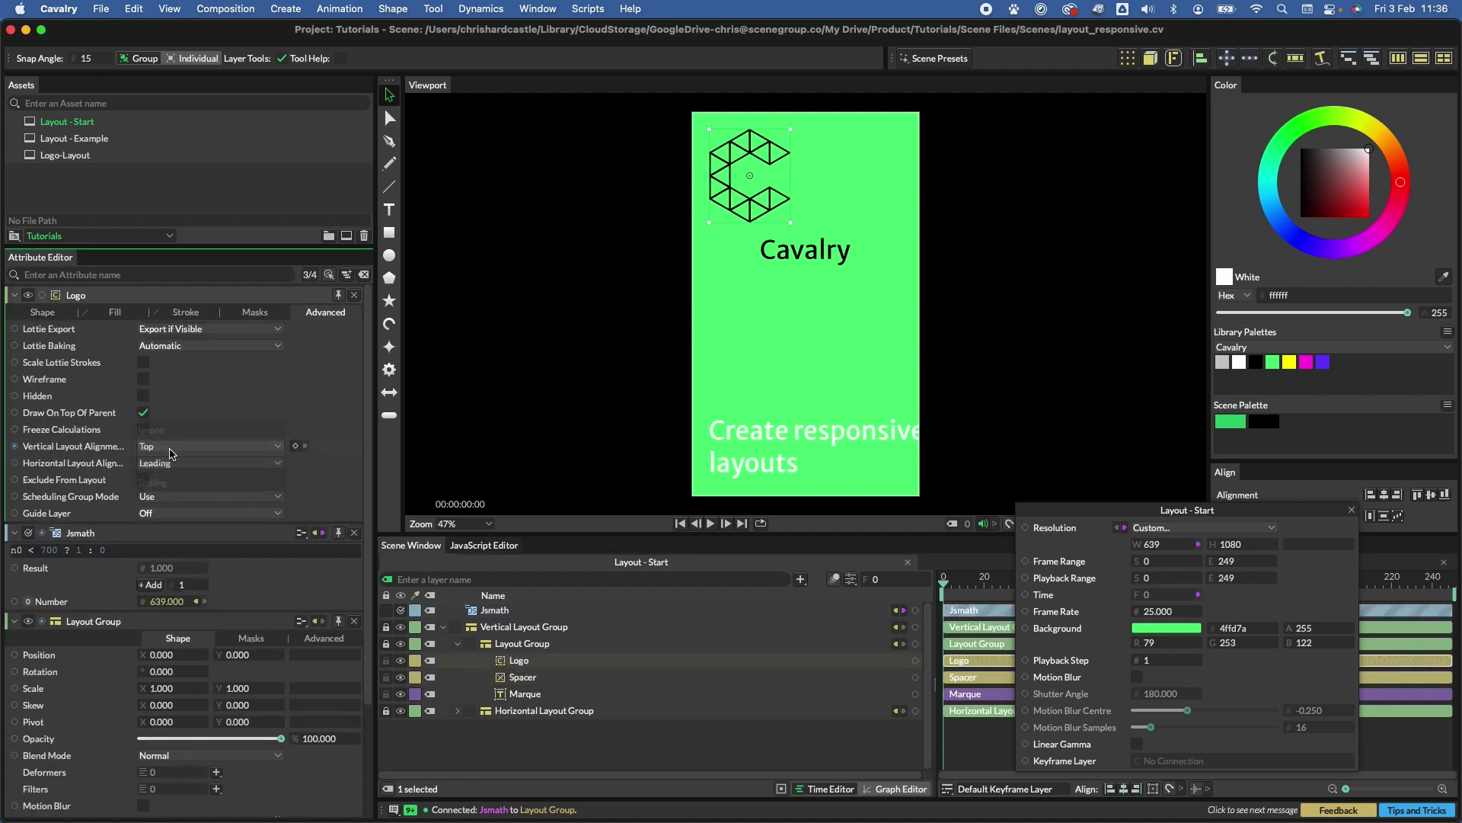
left_click(510, 694)
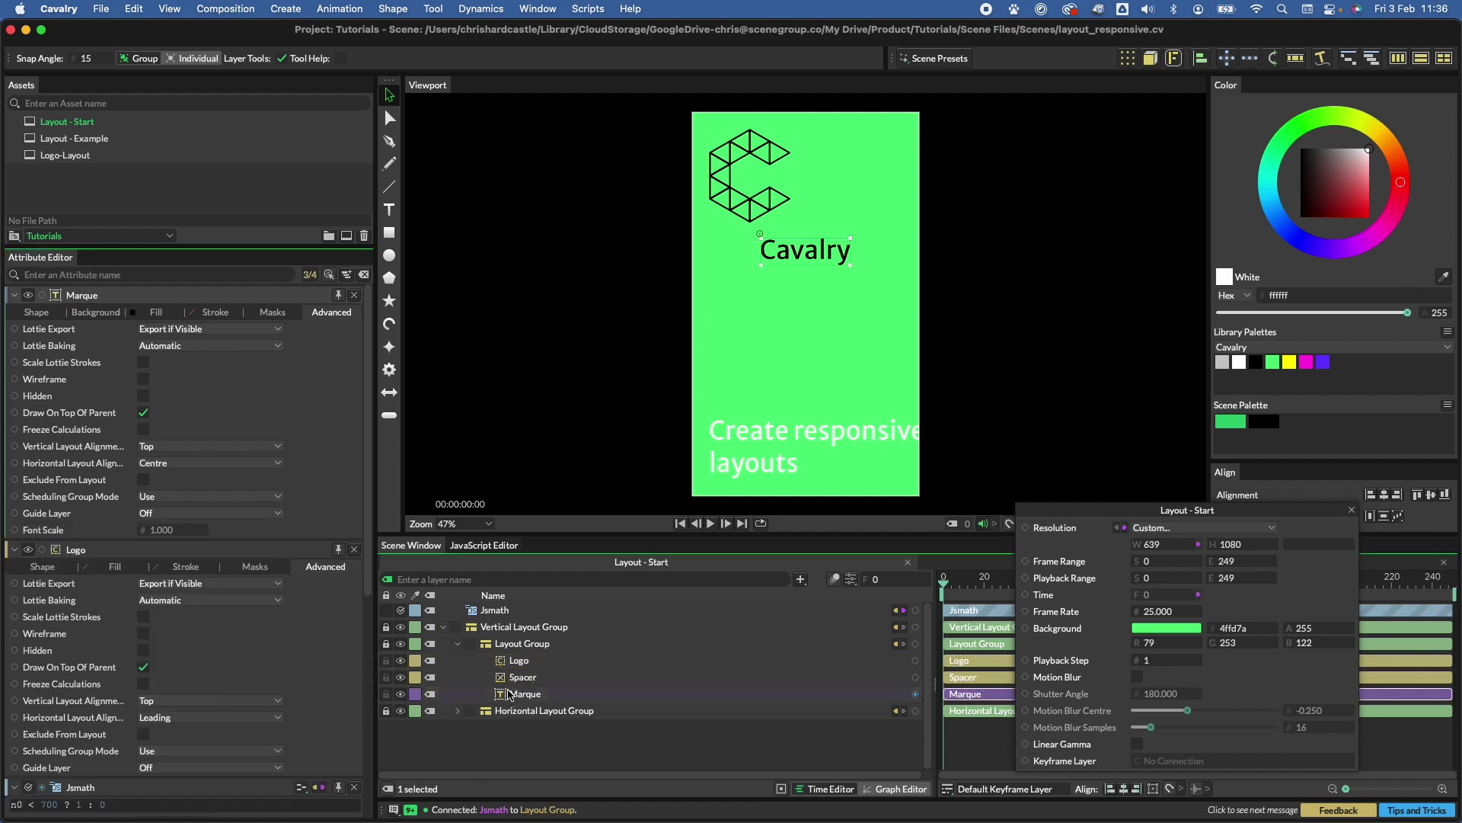
left_click(176, 463)
left_click(174, 450)
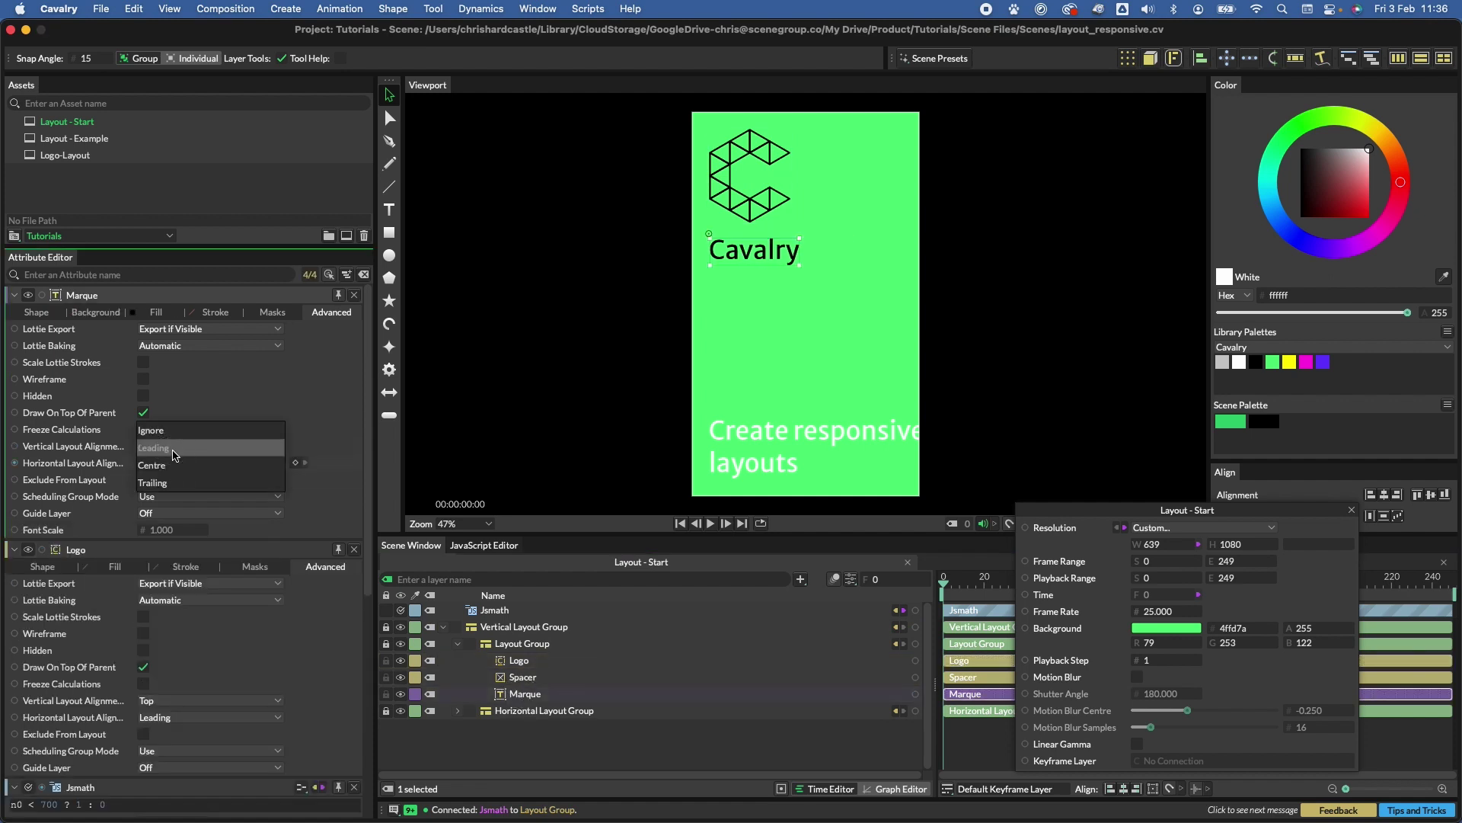
left_click(174, 454)
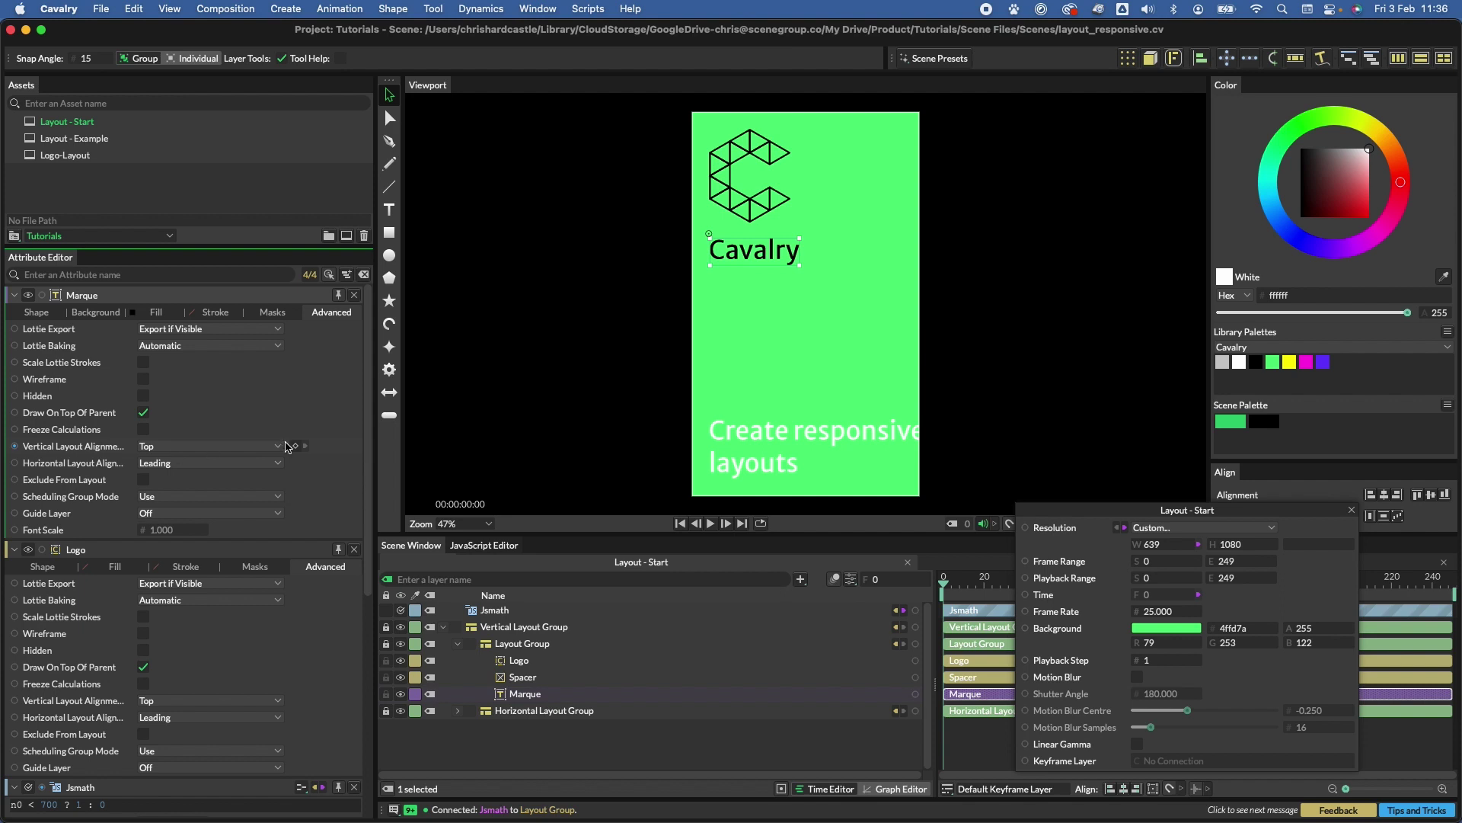
left_click(533, 417)
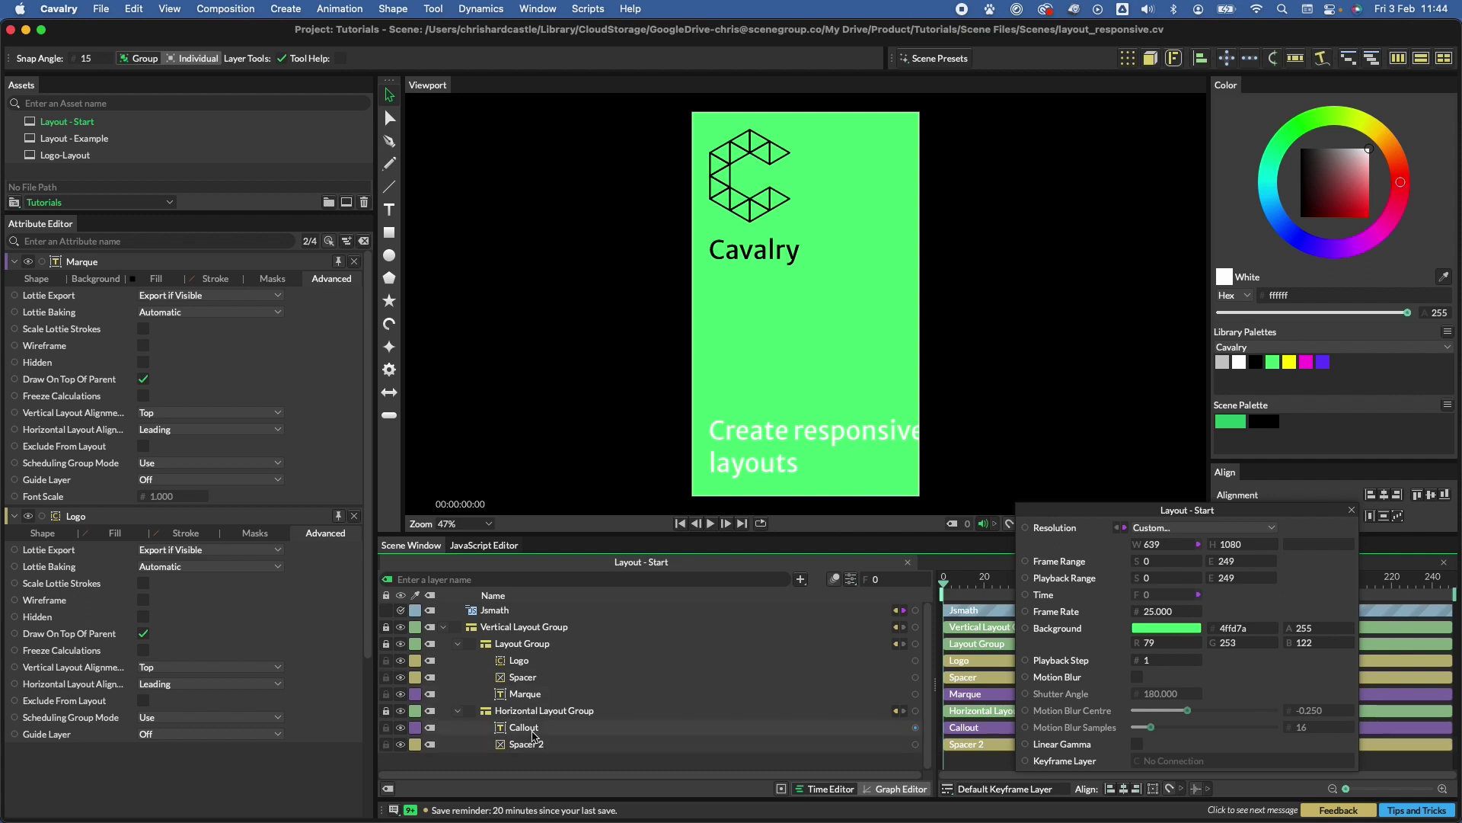
- Turn on Shrink to Fit, disable word breaks, and set the Callout font size to 116
left_click(534, 731)
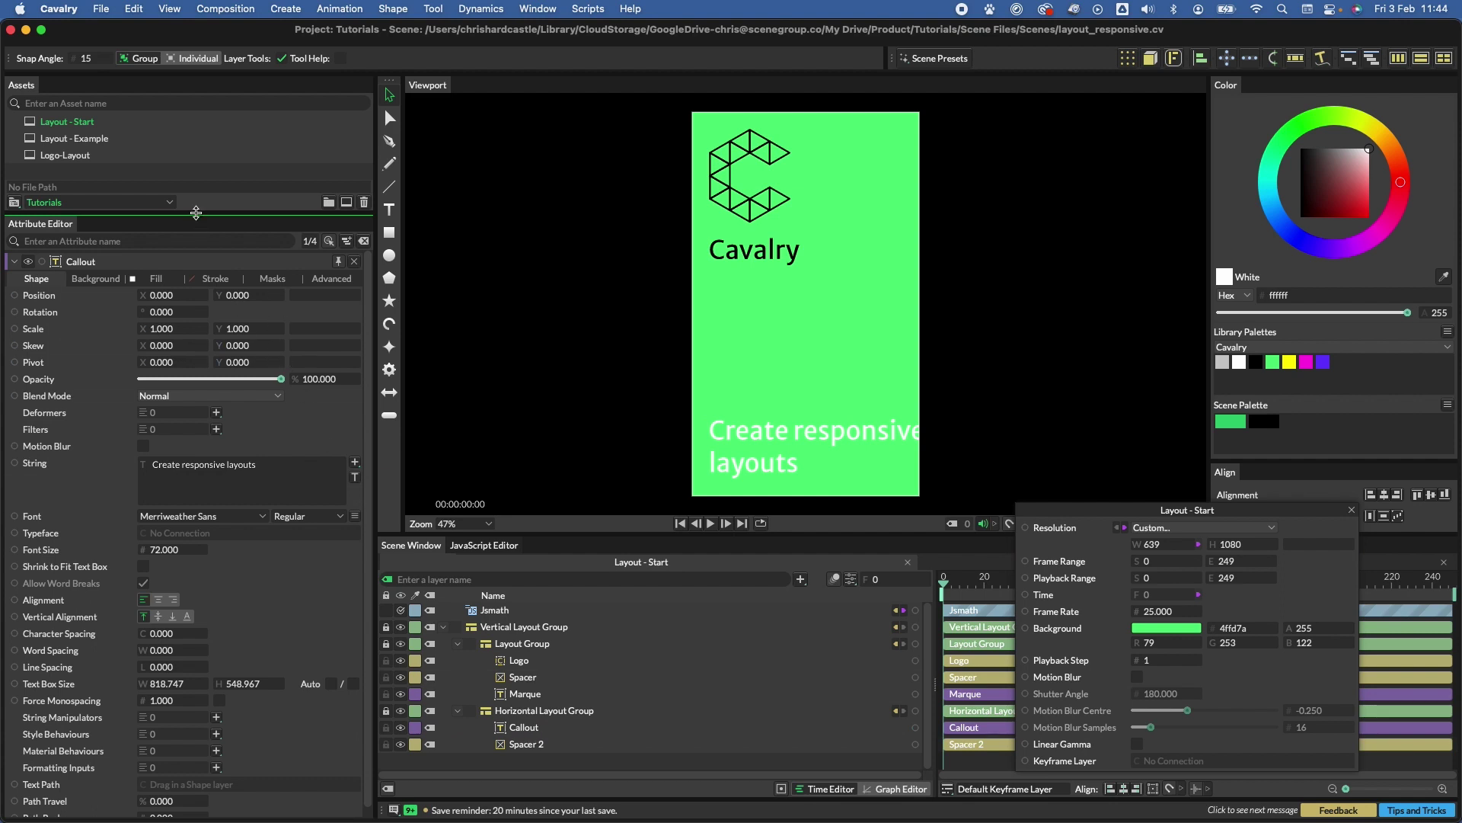
left_click_drag(197, 213, 198, 207)
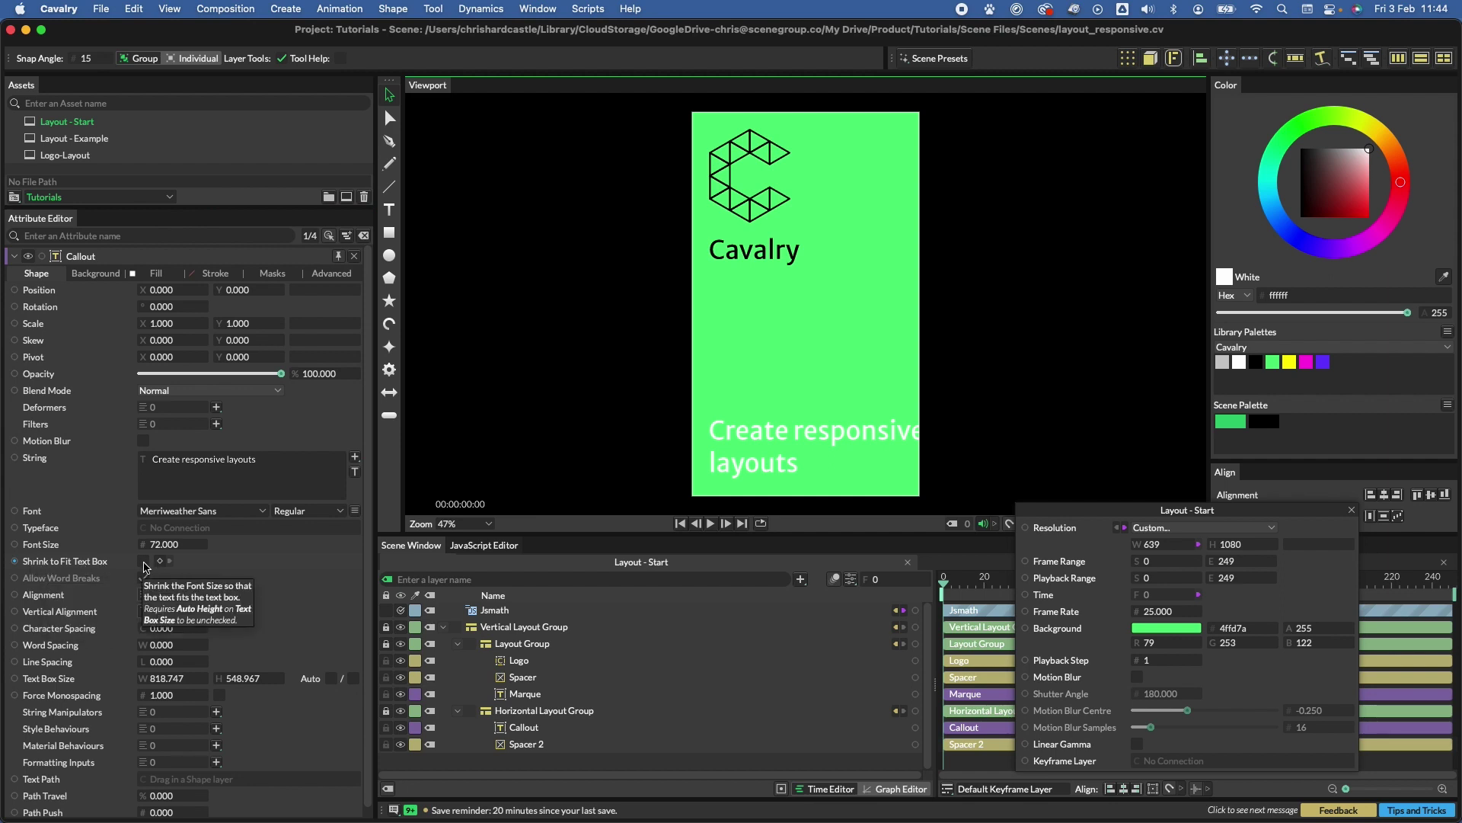
left_click(143, 562)
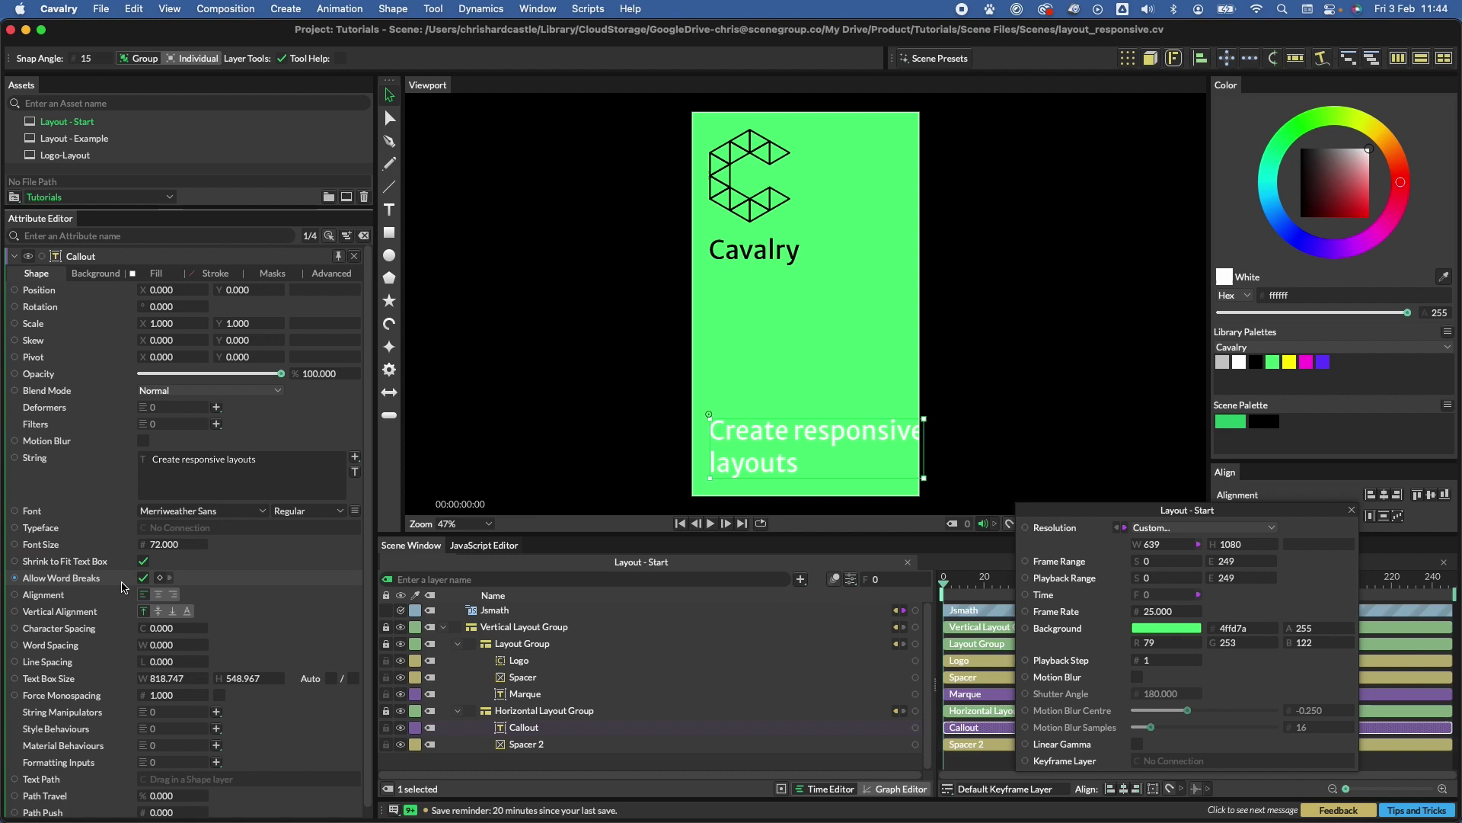
left_click(145, 578)
mouse_move(166, 547)
left_mouse_down()
mouse_move(200, 546)
mouse_move(163, 549)
left_mouse_up()
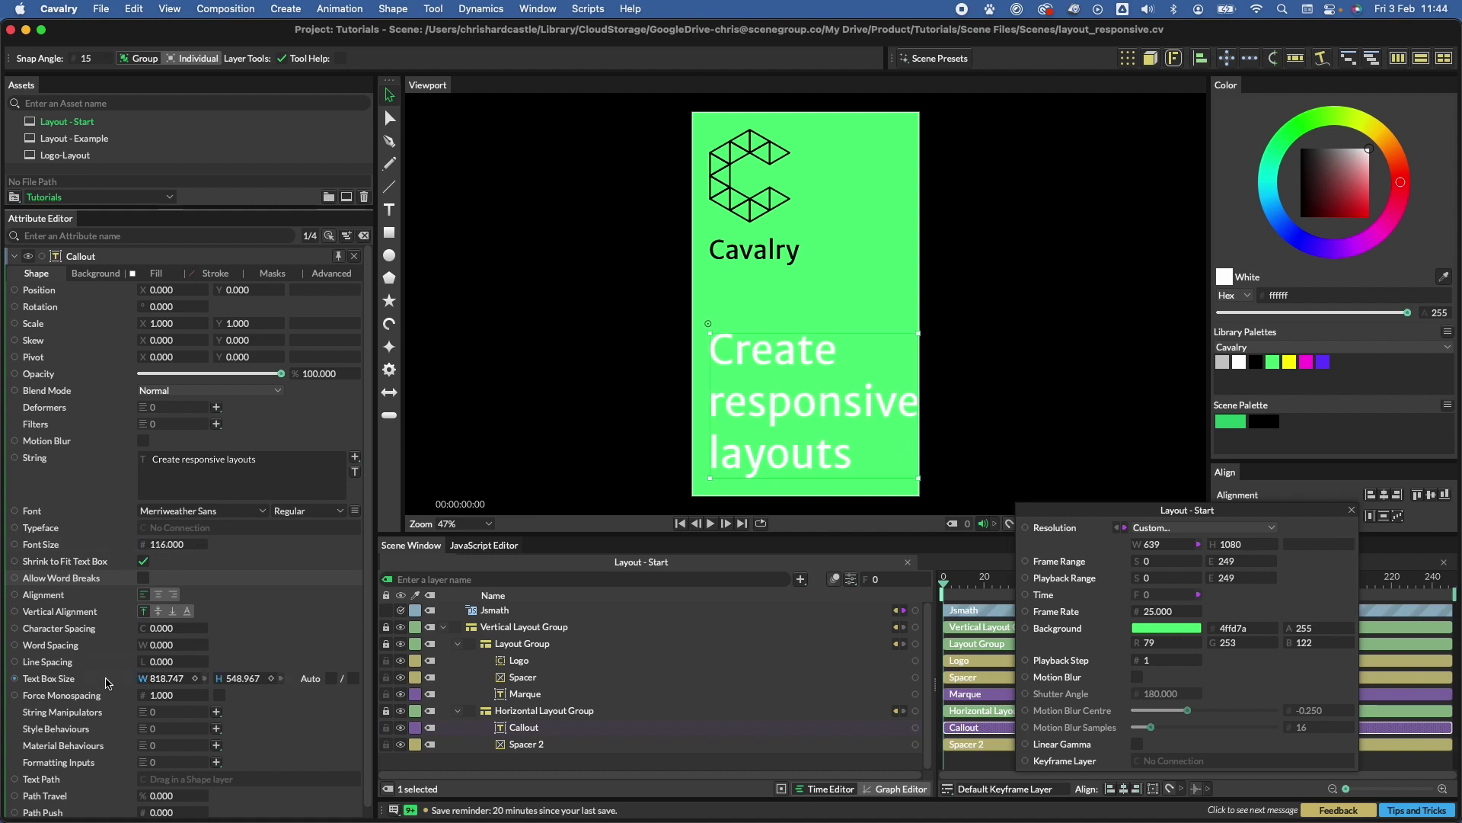
- Link the composition width to the Callout's text box width and test by narrowing
left_click(389, 210)
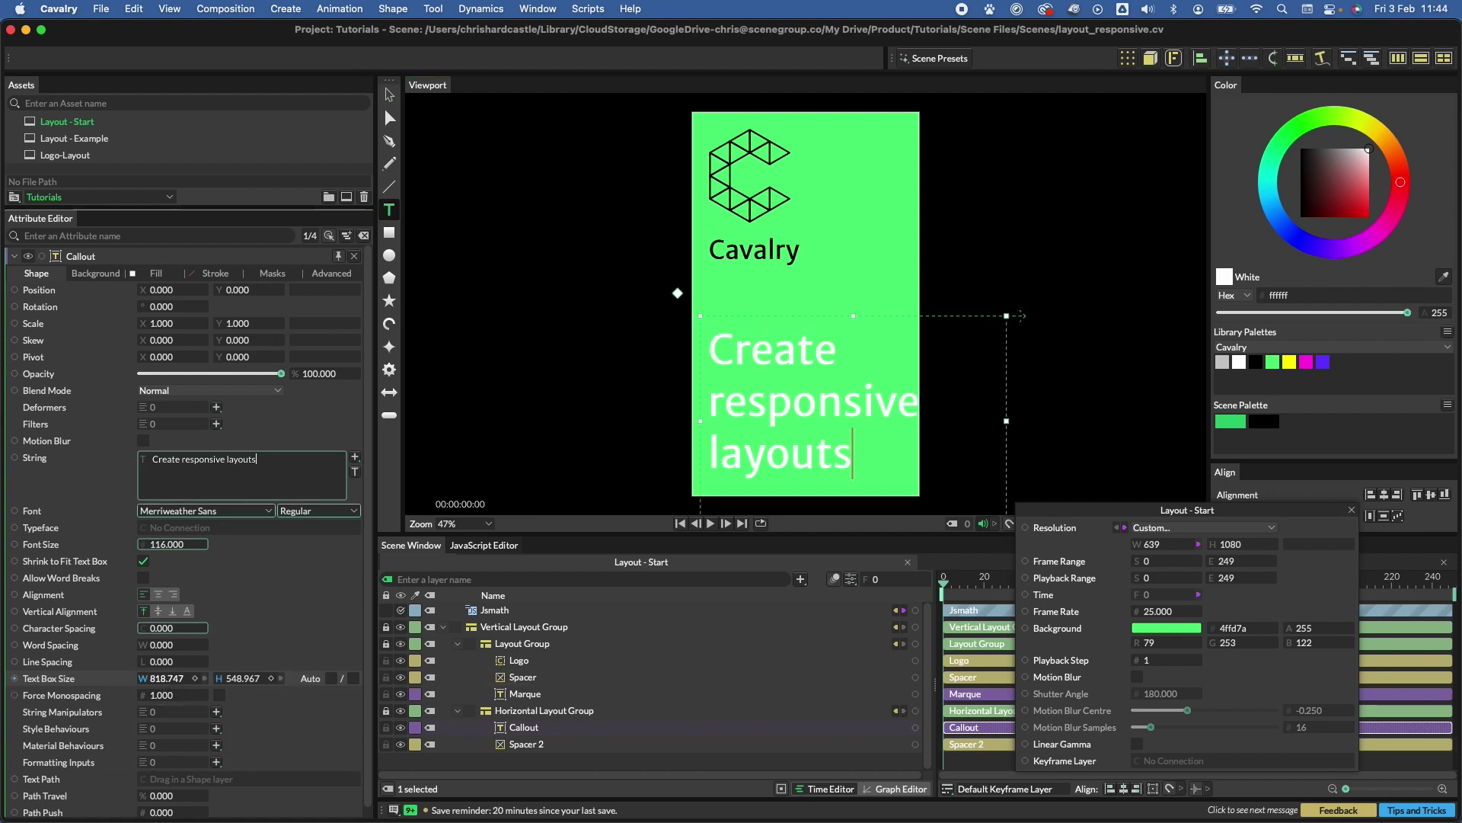
left_click_drag(156, 678, 28, 678)
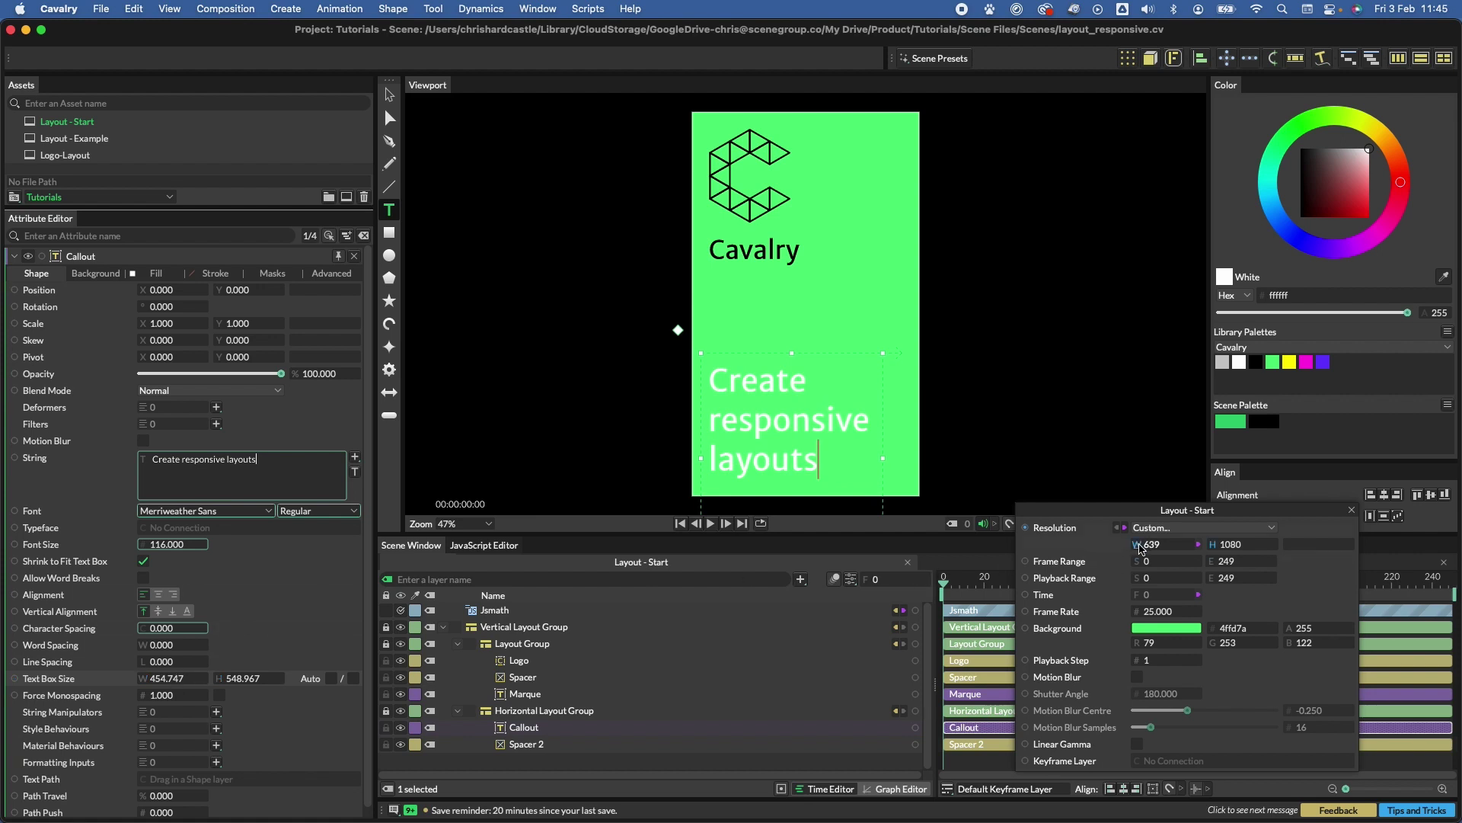
left_click_drag(1138, 544, 178, 679)
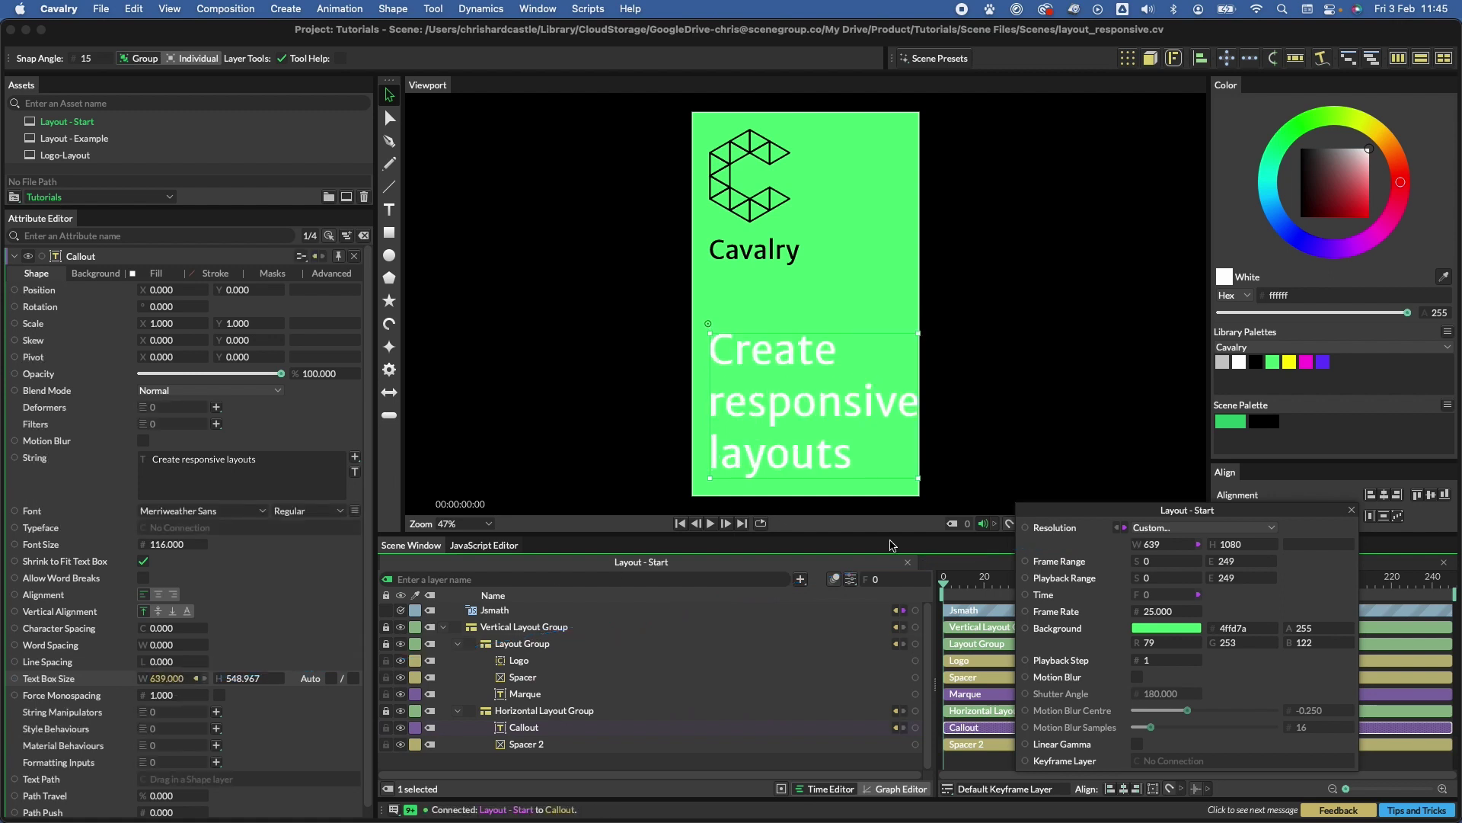
left_click_drag(1138, 544, 1036, 546)
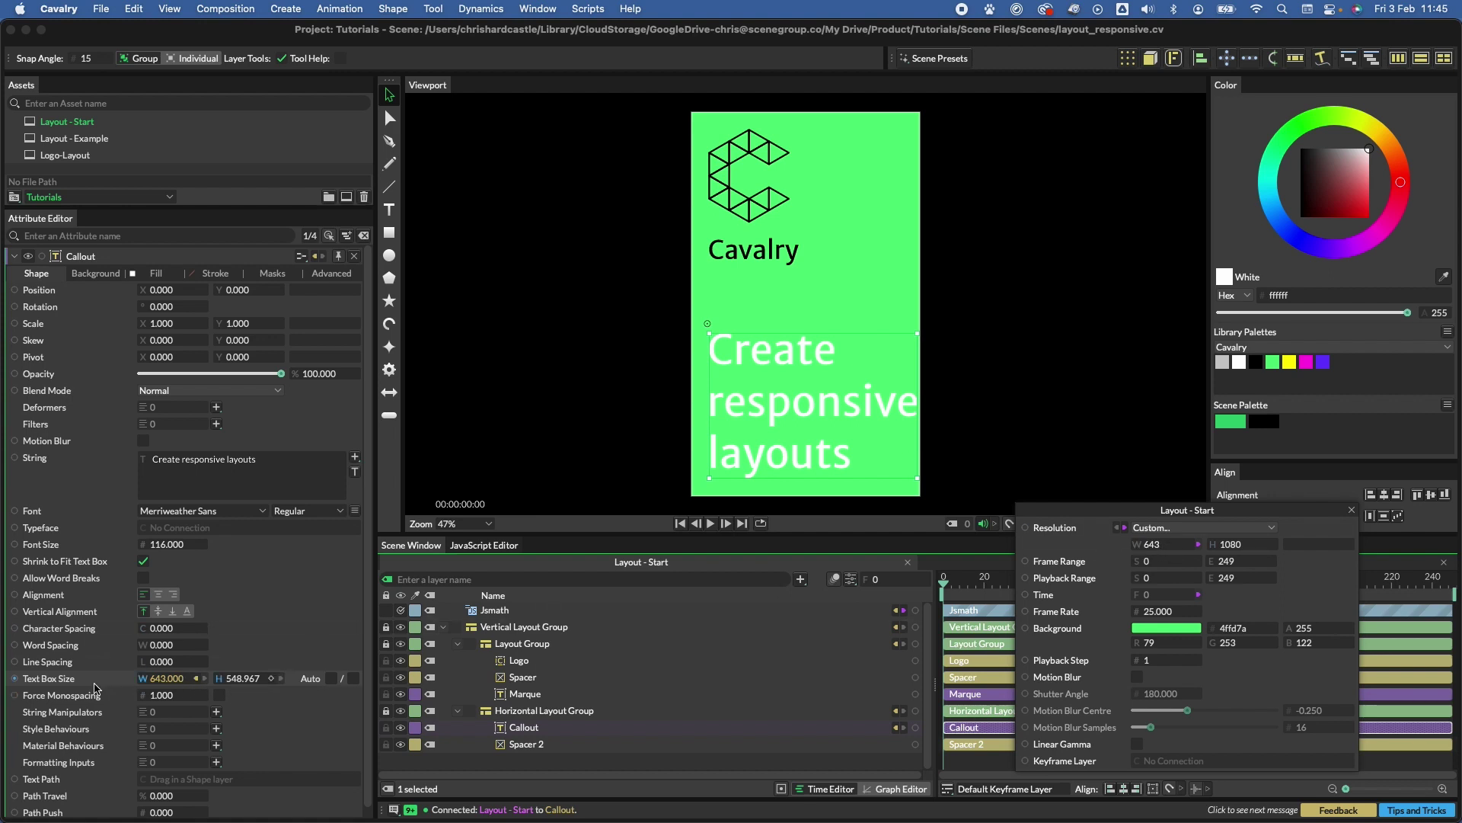
- Add an expression making the Callout's text box width value minus 100
left_click(83, 683)
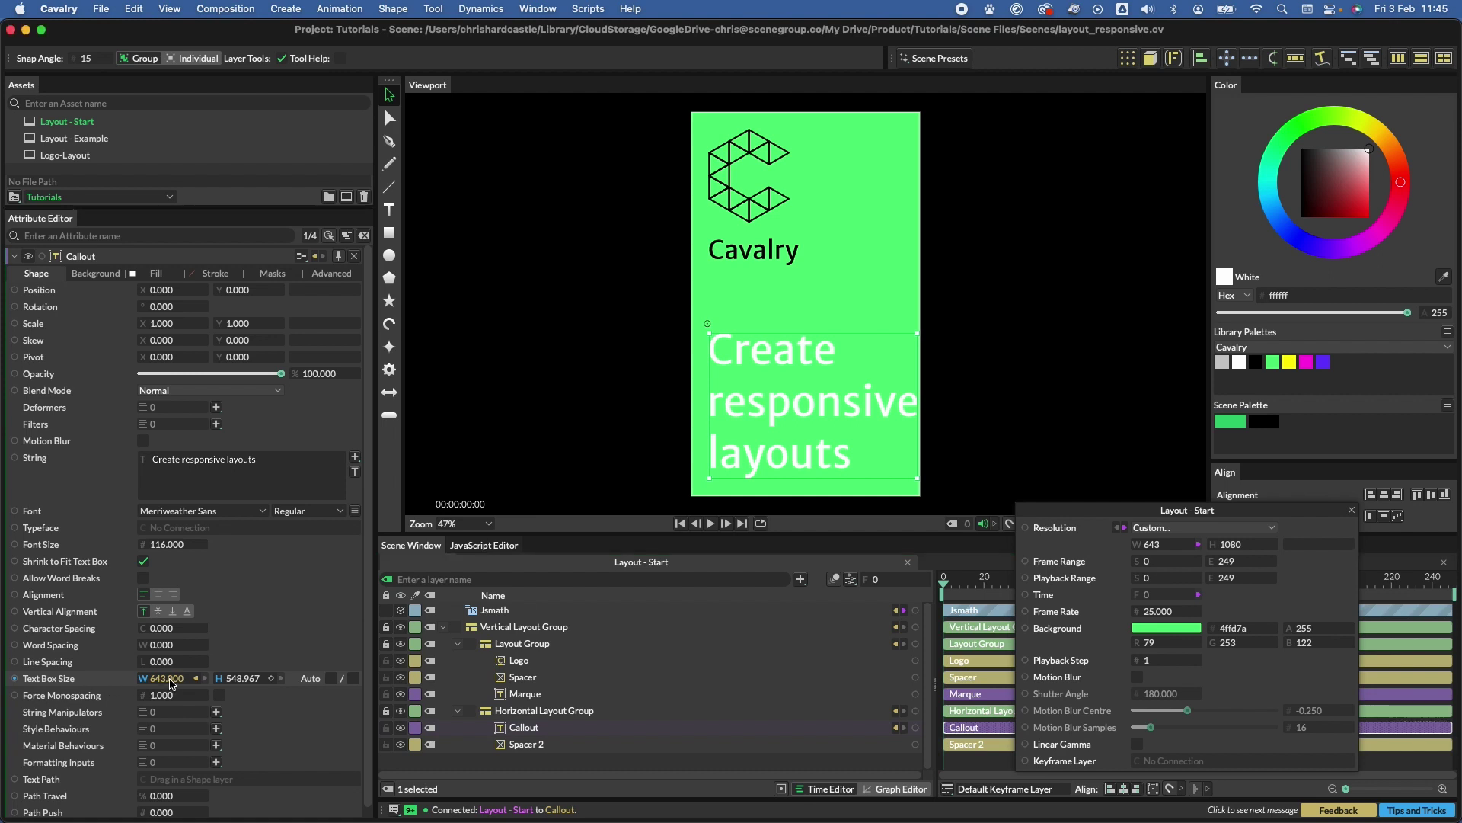
right_click(98, 681)
left_click(133, 480)
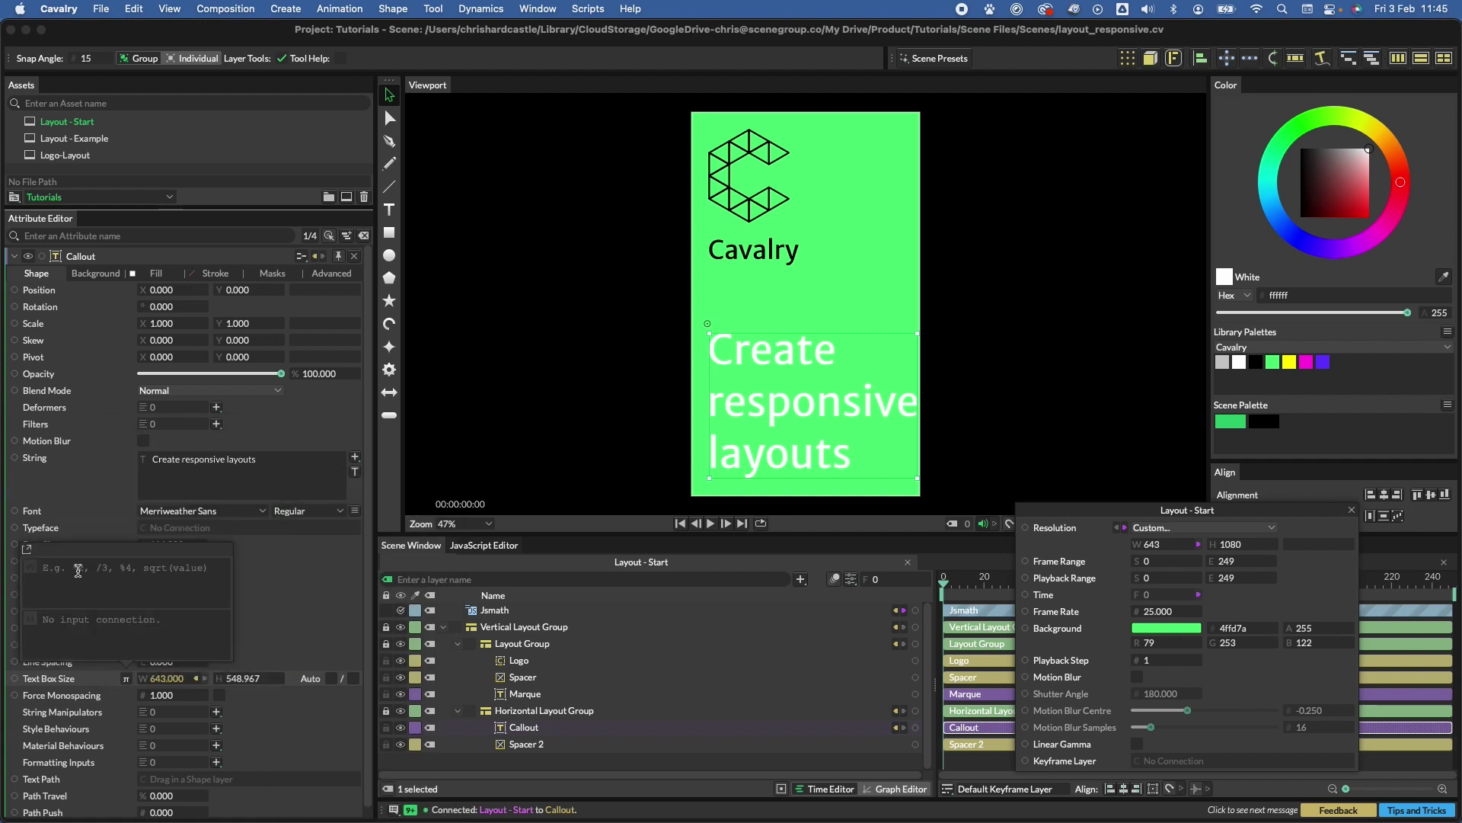
type("-100")
key("Return")
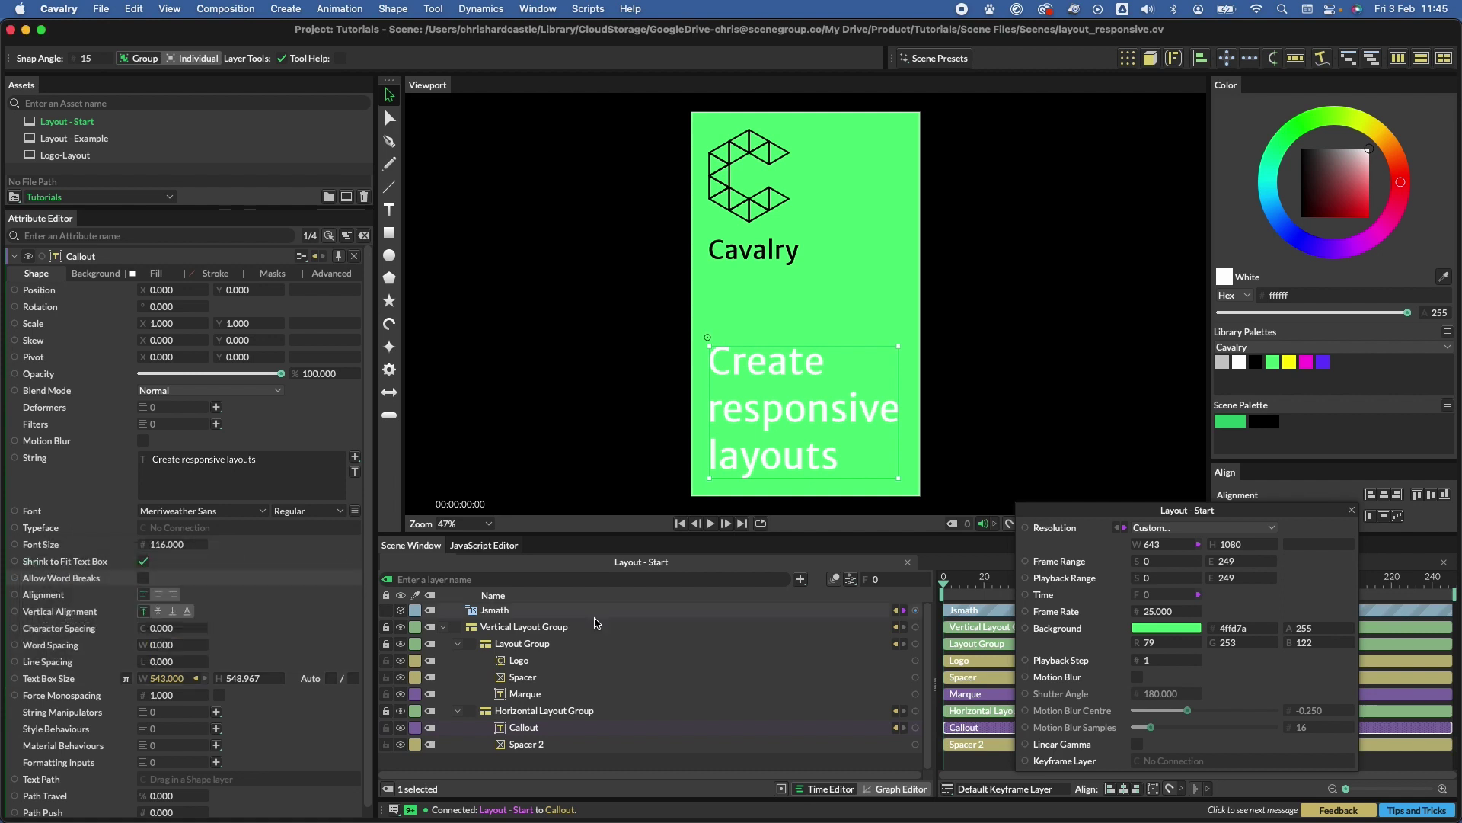
left_click_drag(1137, 544, 1310, 544)
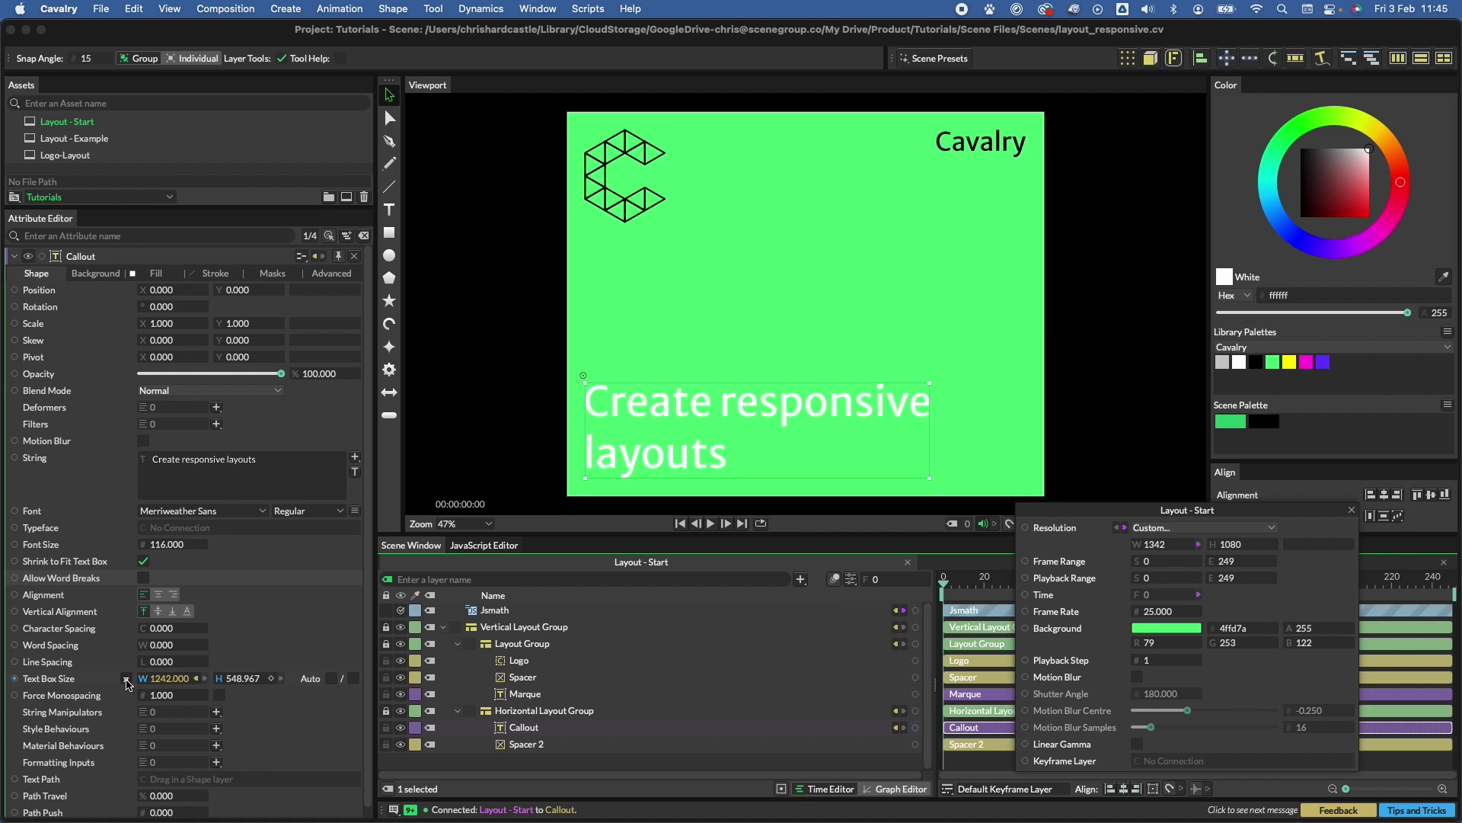
- Change the expression to clamp(0, value-100, 700) and test different composition widths and heights
left_click(126, 681)
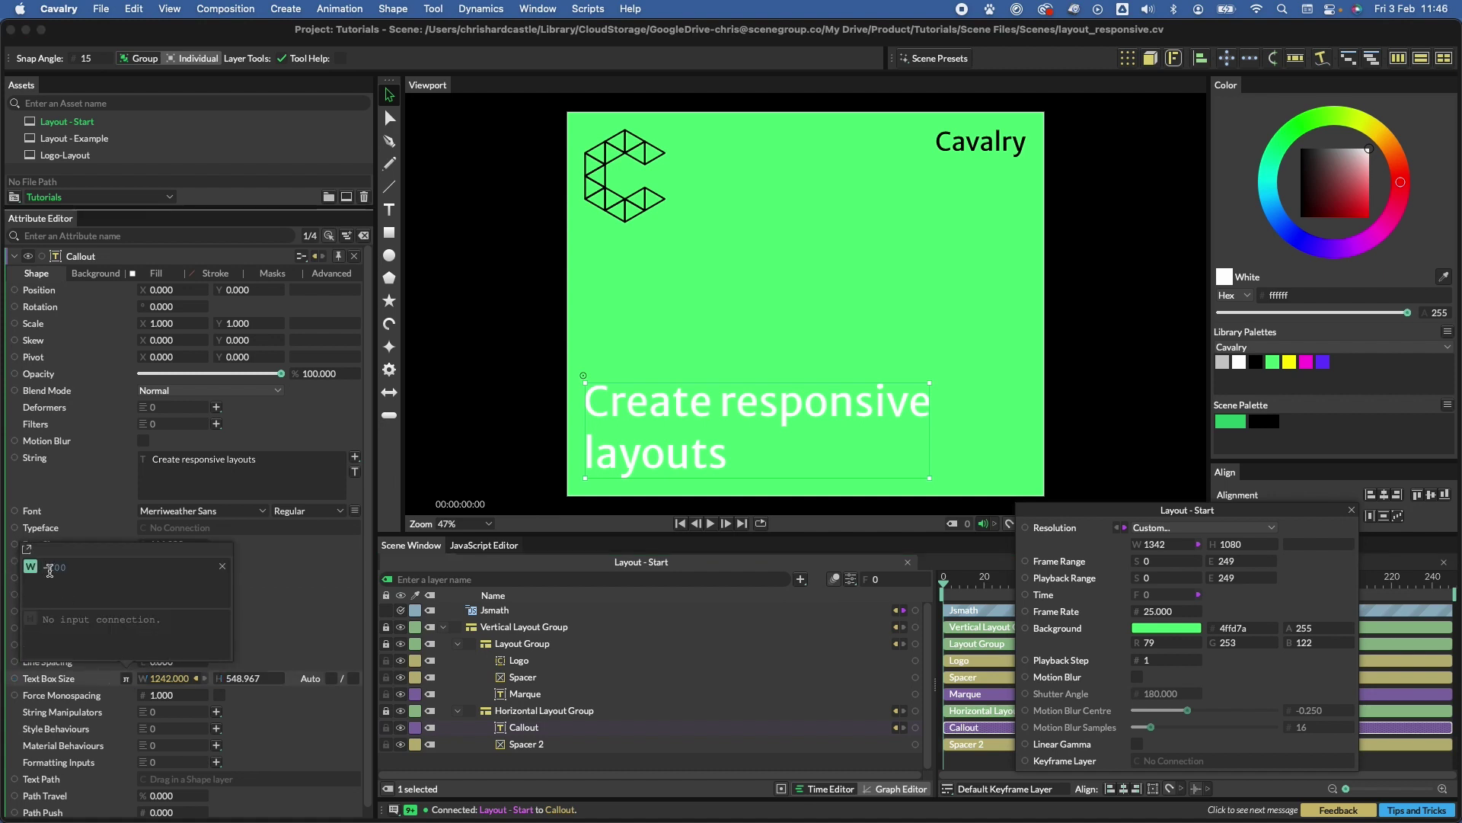
type("camp")
type("(0, value-")
left_click(286, 576)
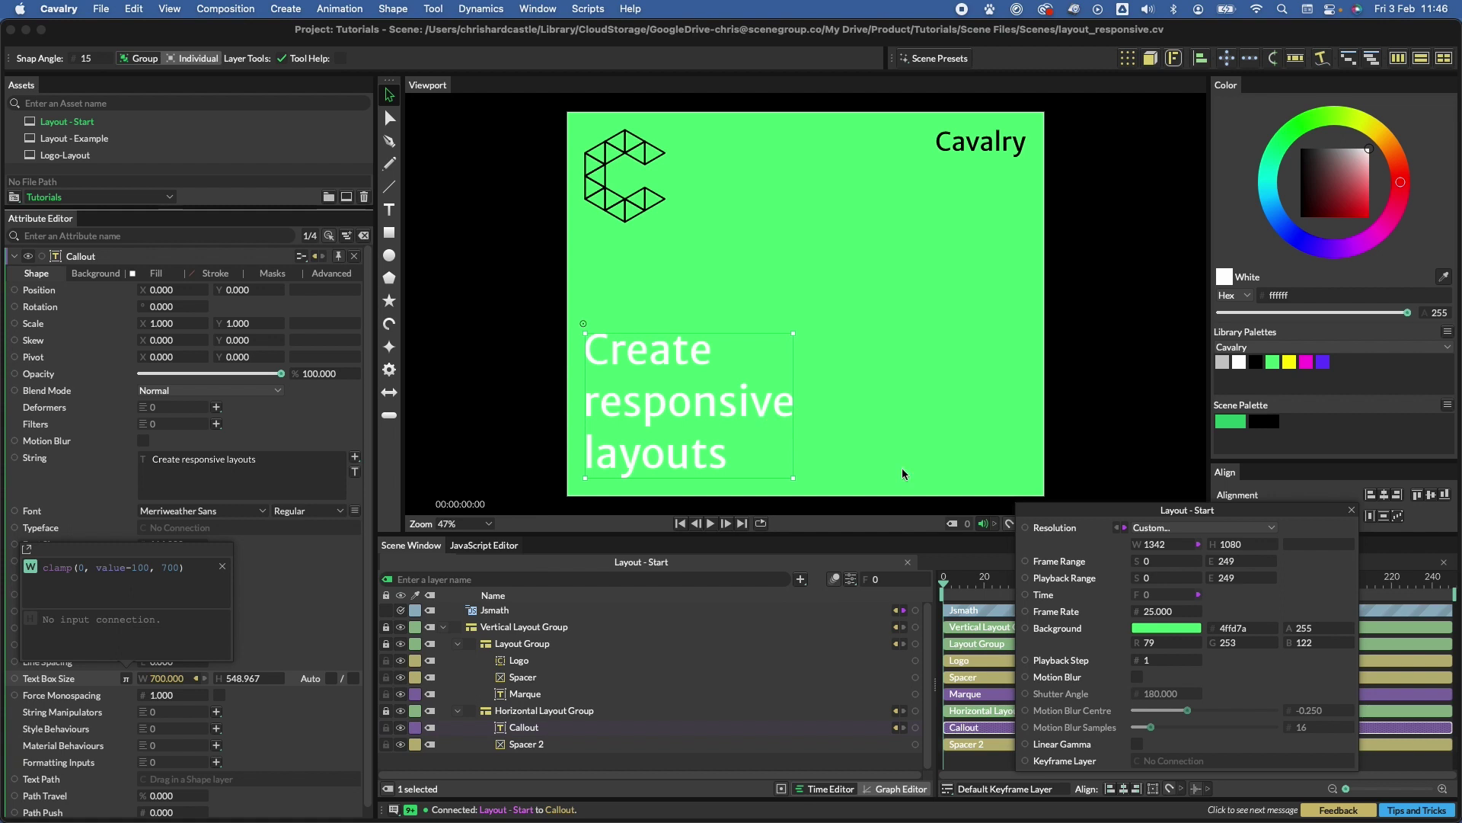
mouse_move(1180, 554)
left_mouse_down()
mouse_move(1064, 554)
mouse_move(1234, 544)
mouse_move(1175, 544)
left_mouse_up()
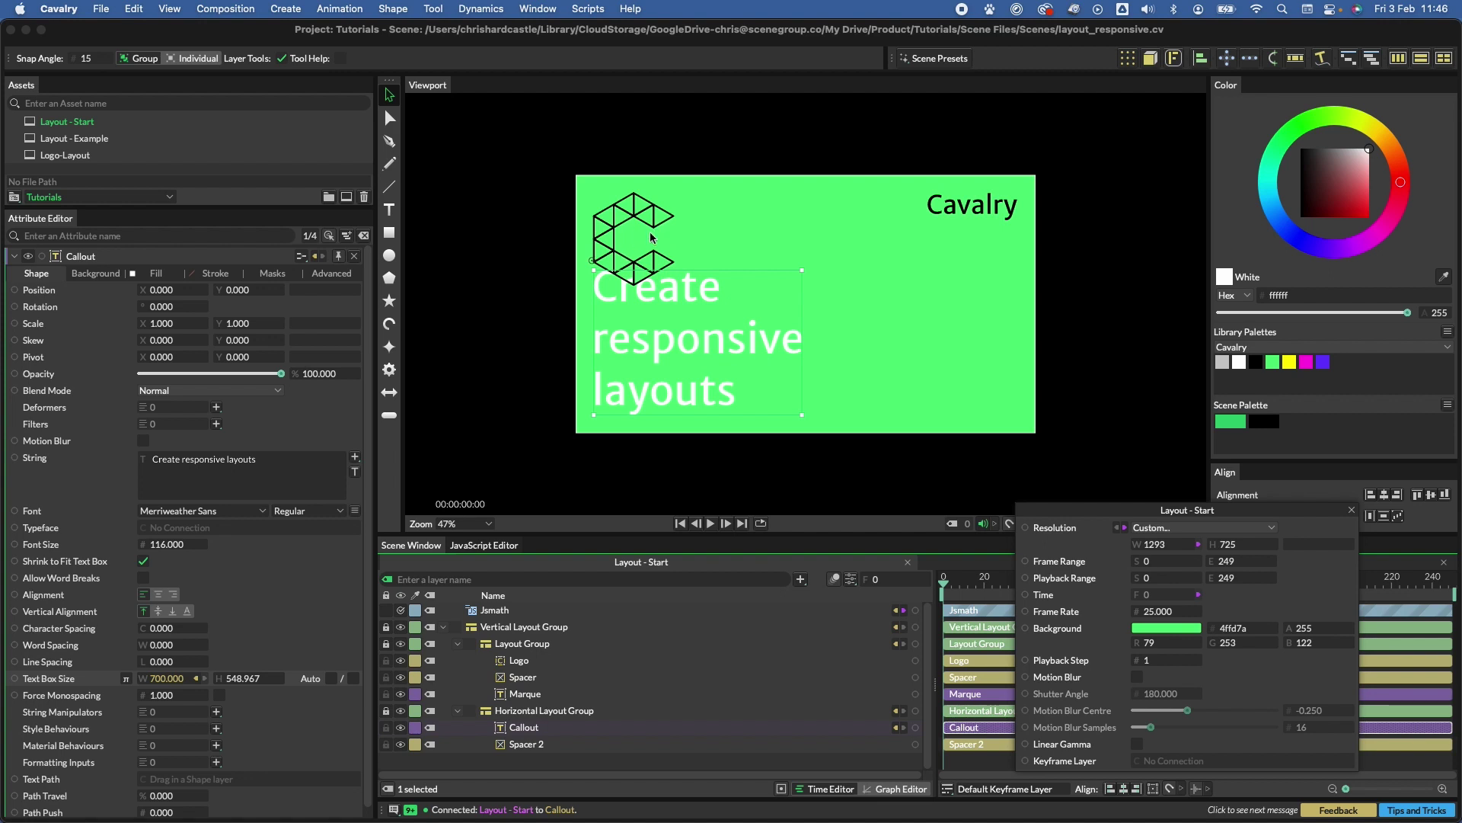
left_click_drag(1158, 545, 1147, 545)
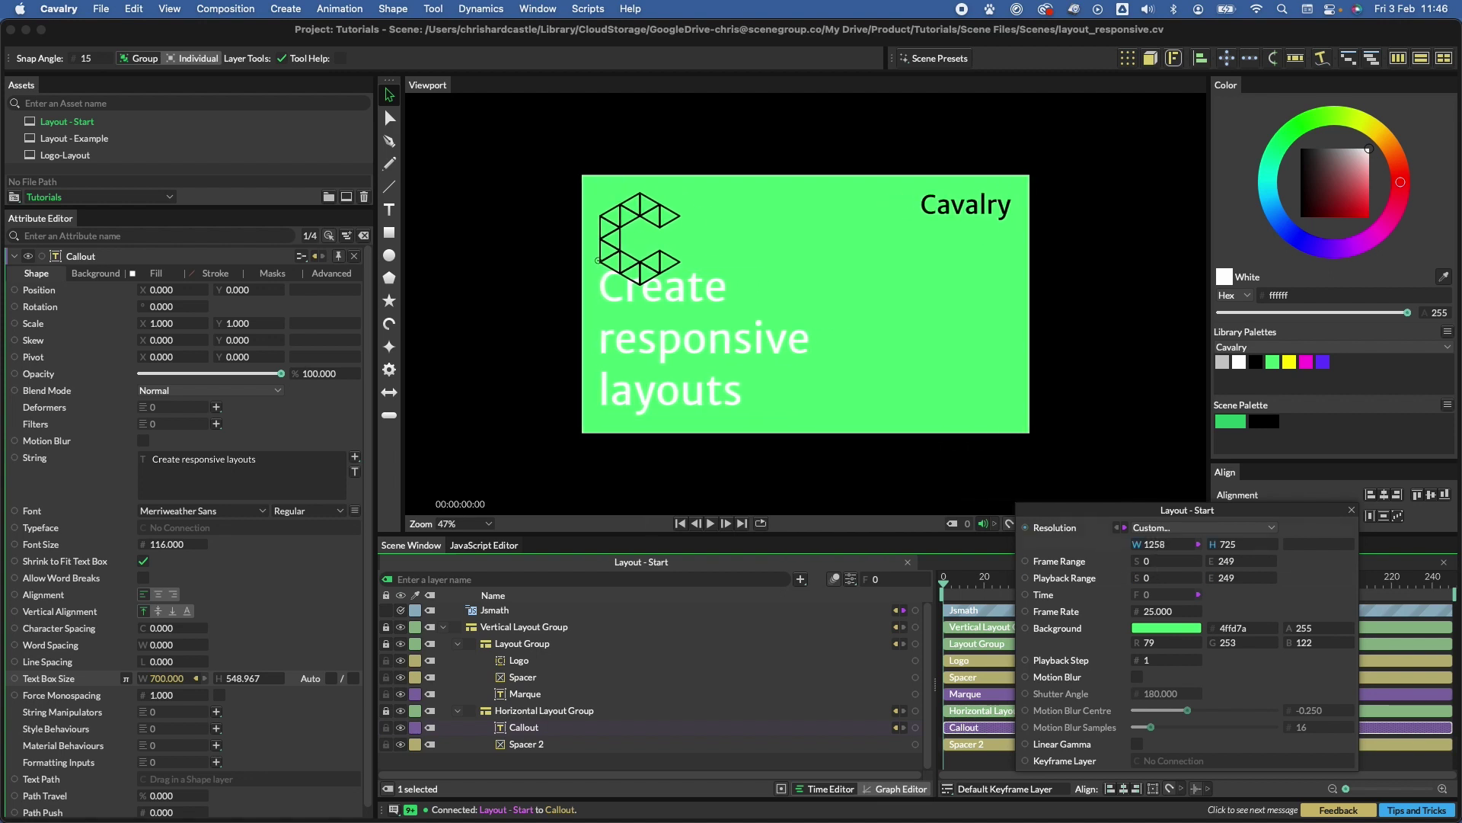
left_click_drag(1255, 553, 1341, 553)
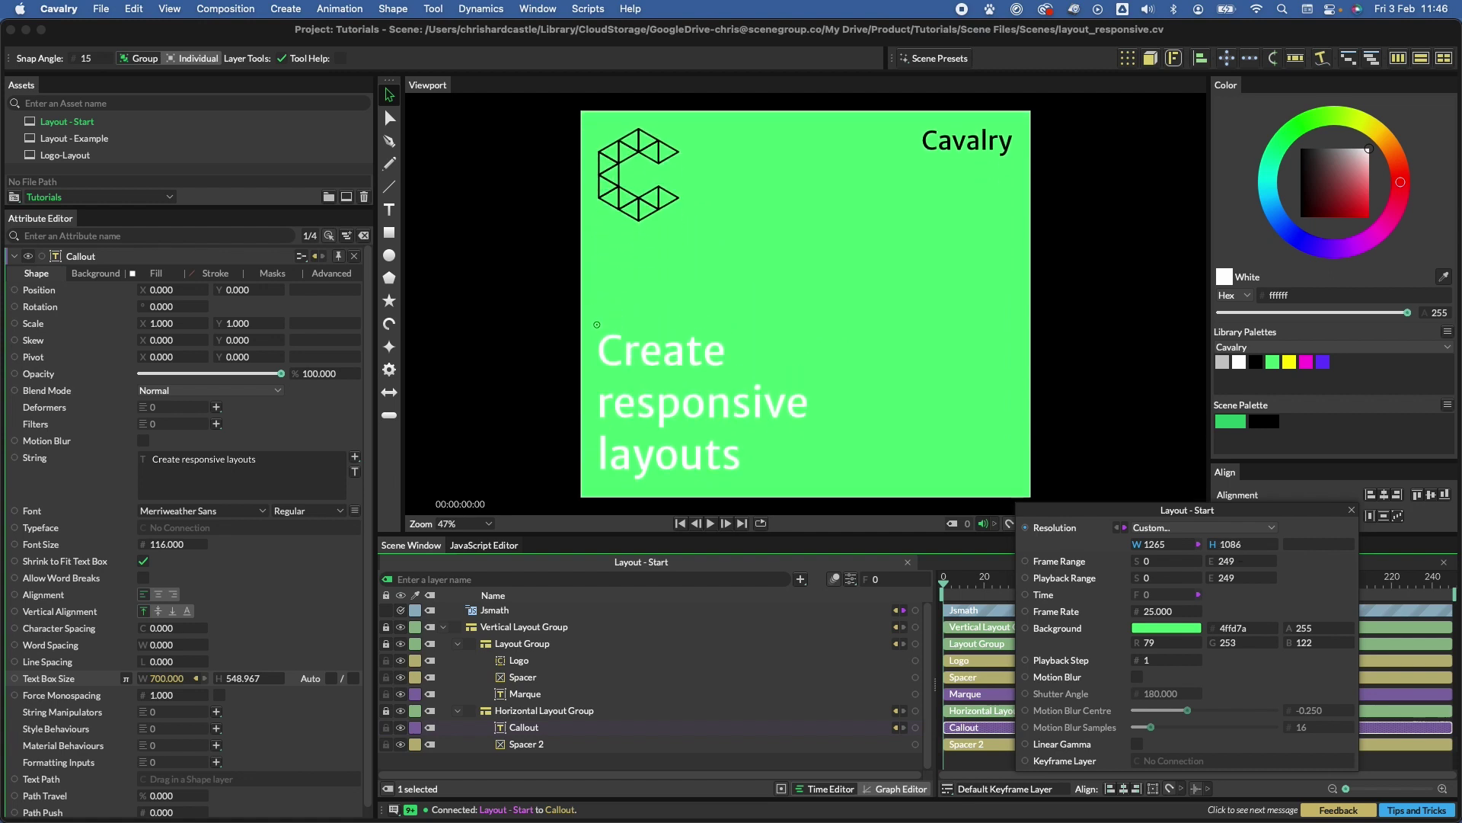